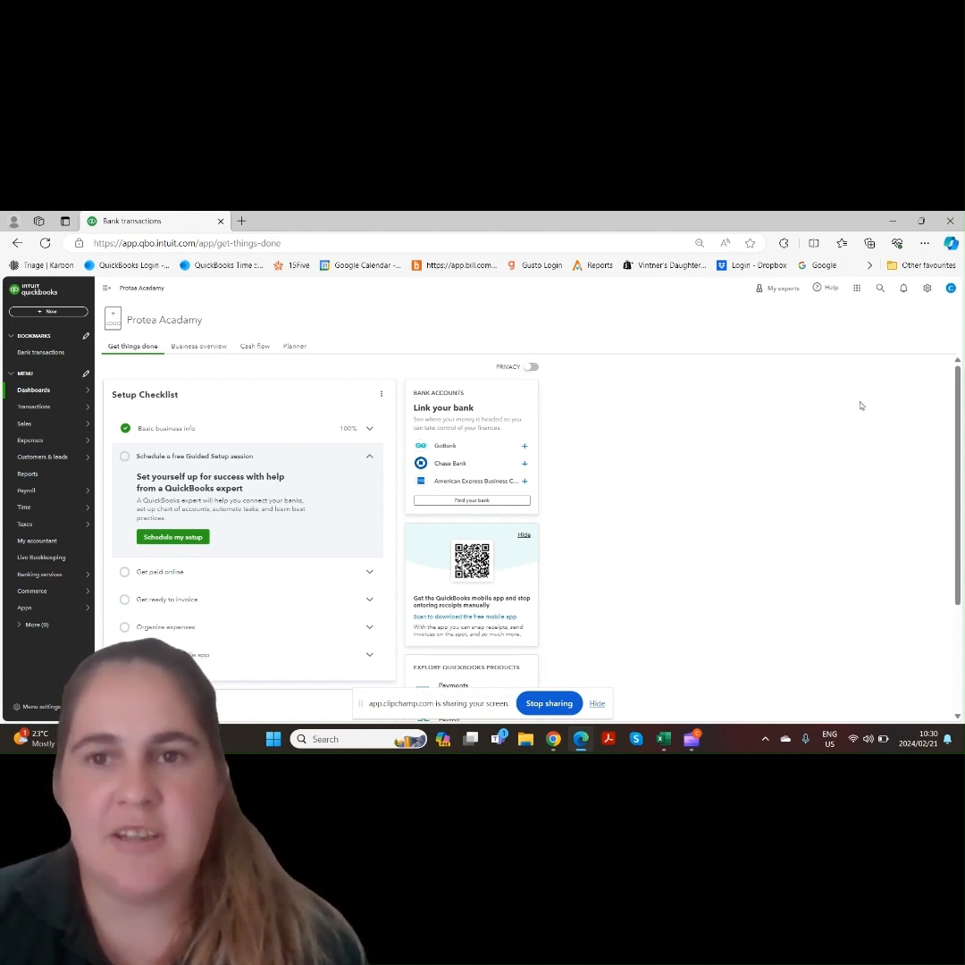
Open the bank data import from the Import Data tools in the company settings
left_click(927, 288)
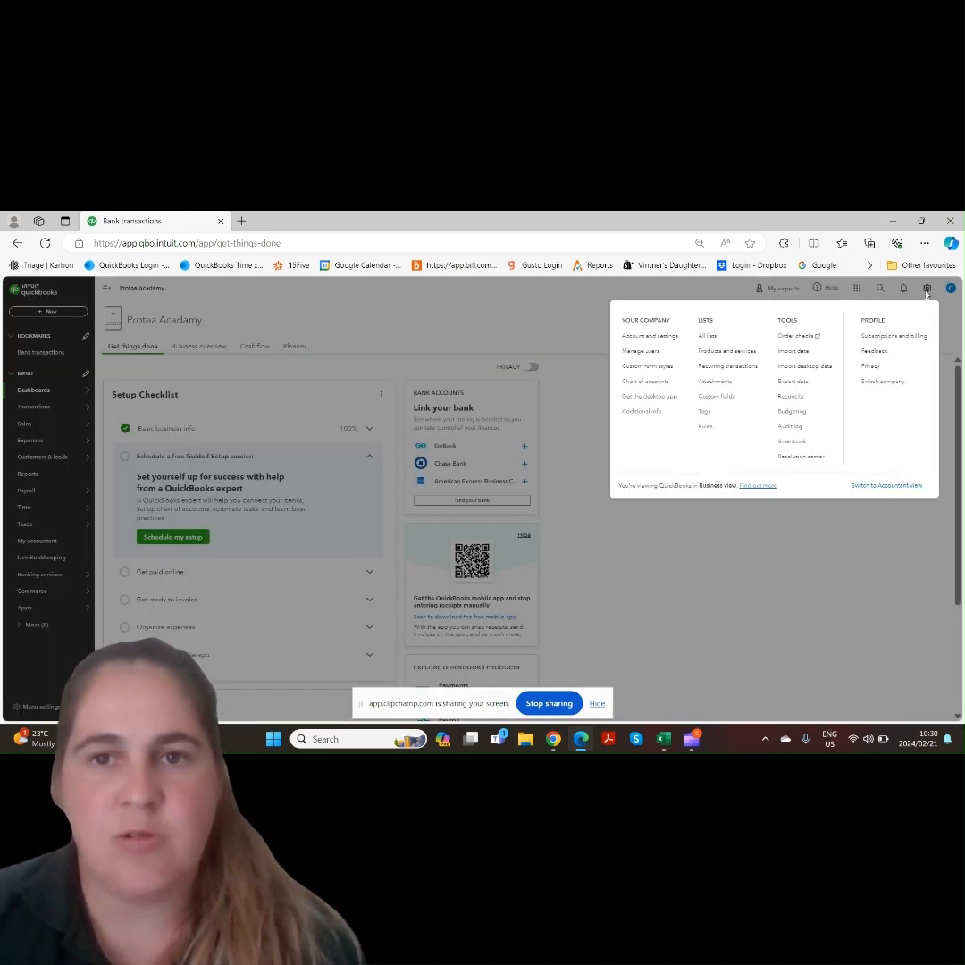
left_click(808, 354)
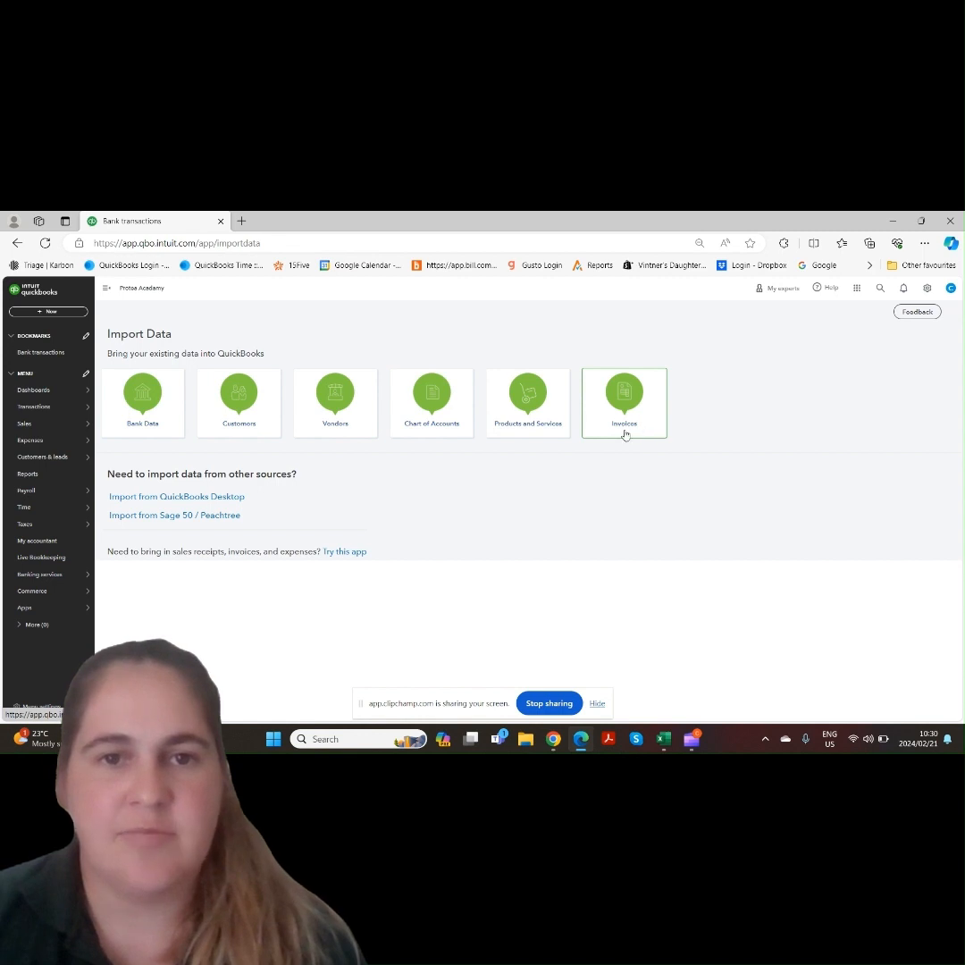
left_click(163, 434)
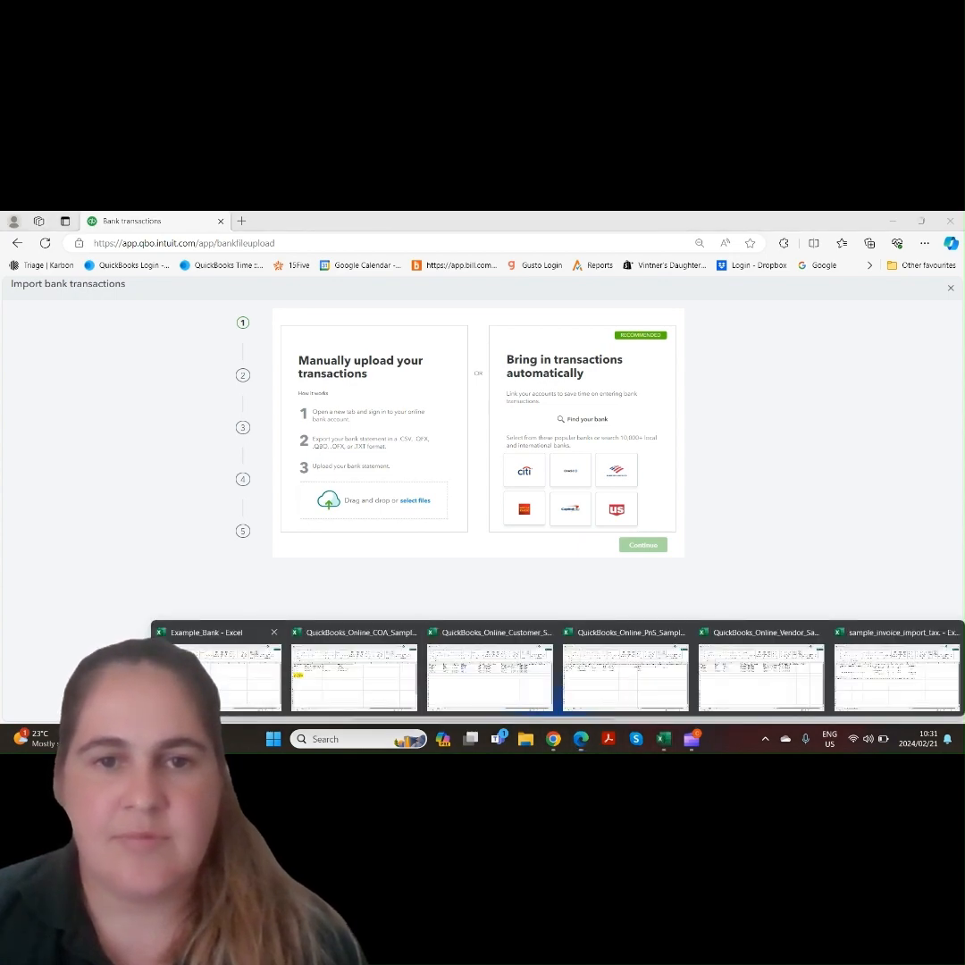
Switch to the Example_Bank workbook and autofit its columns to check the DATE, DESCRIPTION and Amount data
left_click(226, 677)
left_click(8, 352)
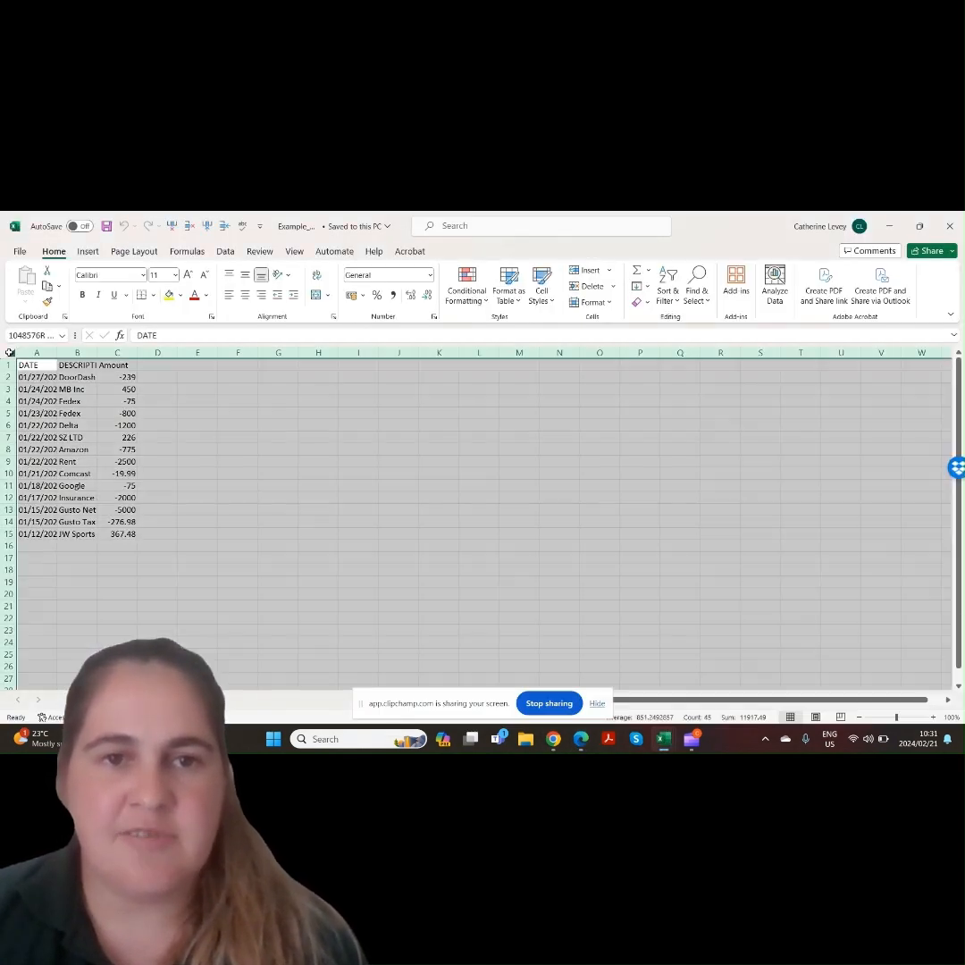
double_click(51, 352)
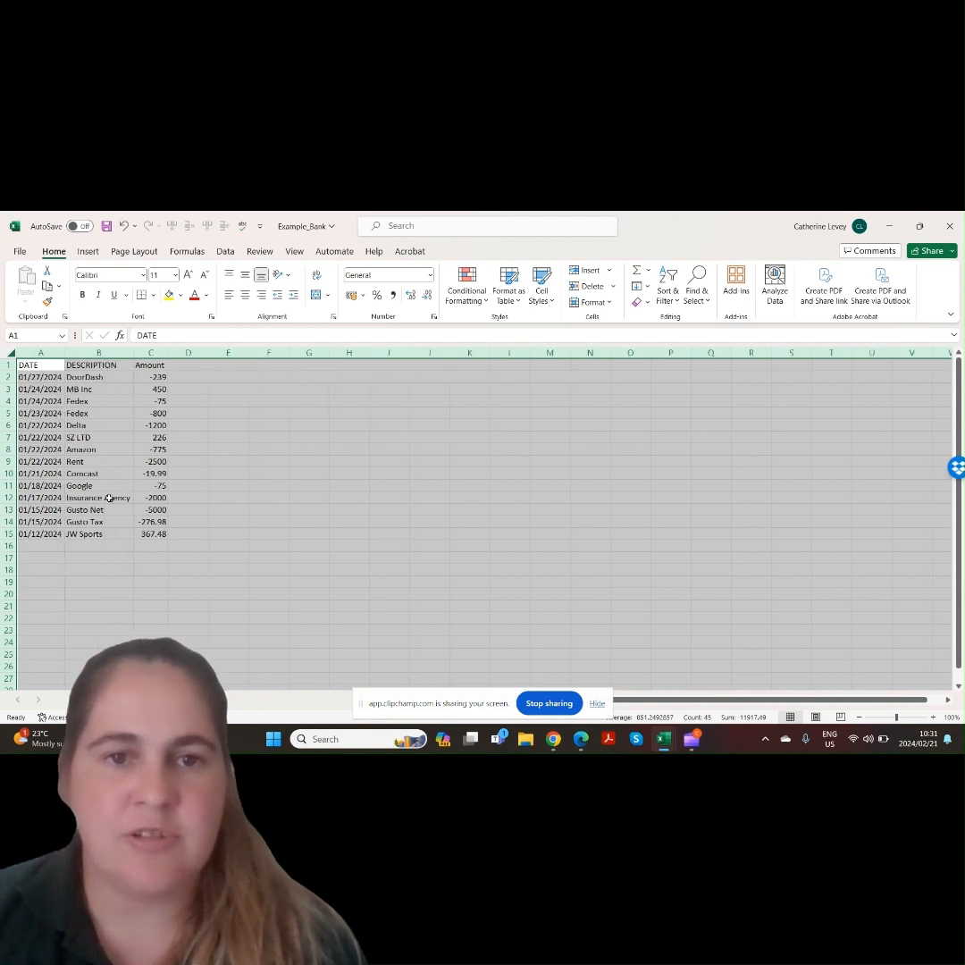
left_click(108, 498)
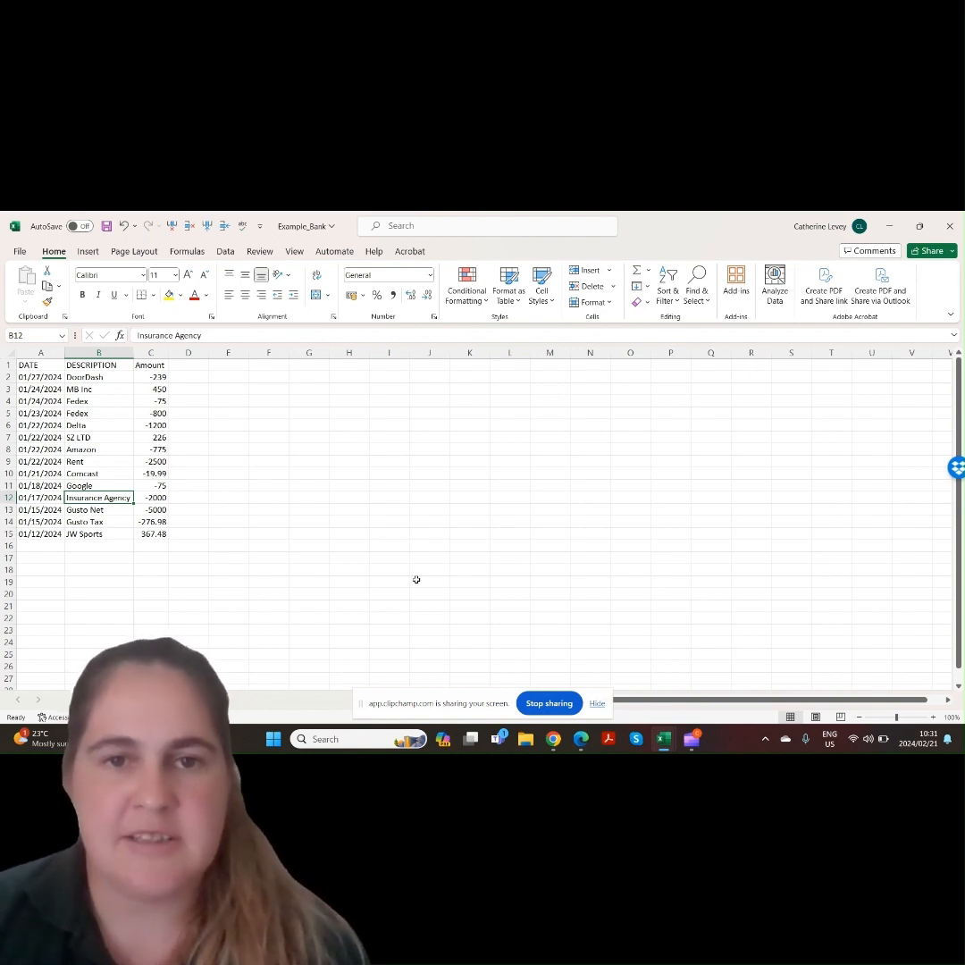
Manually upload the Example_Bank file from the Quickbooks Videos folder and continue
left_click(581, 738)
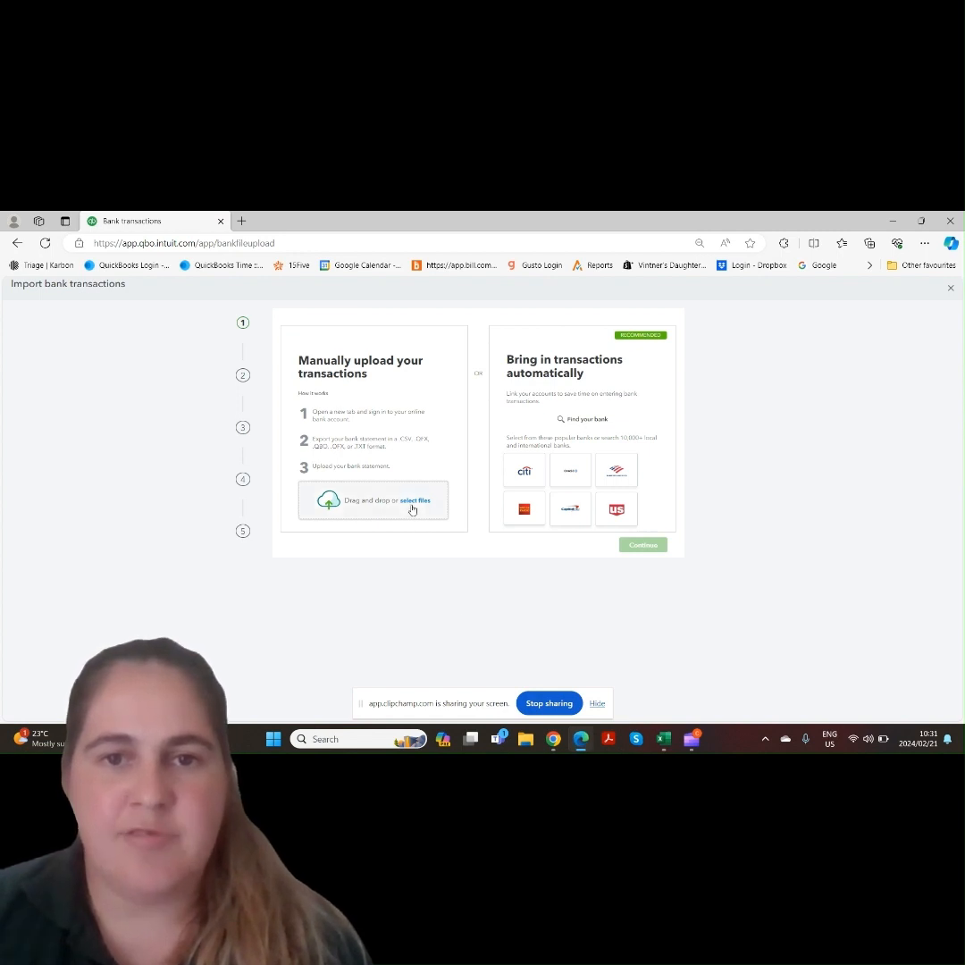
left_click(414, 500)
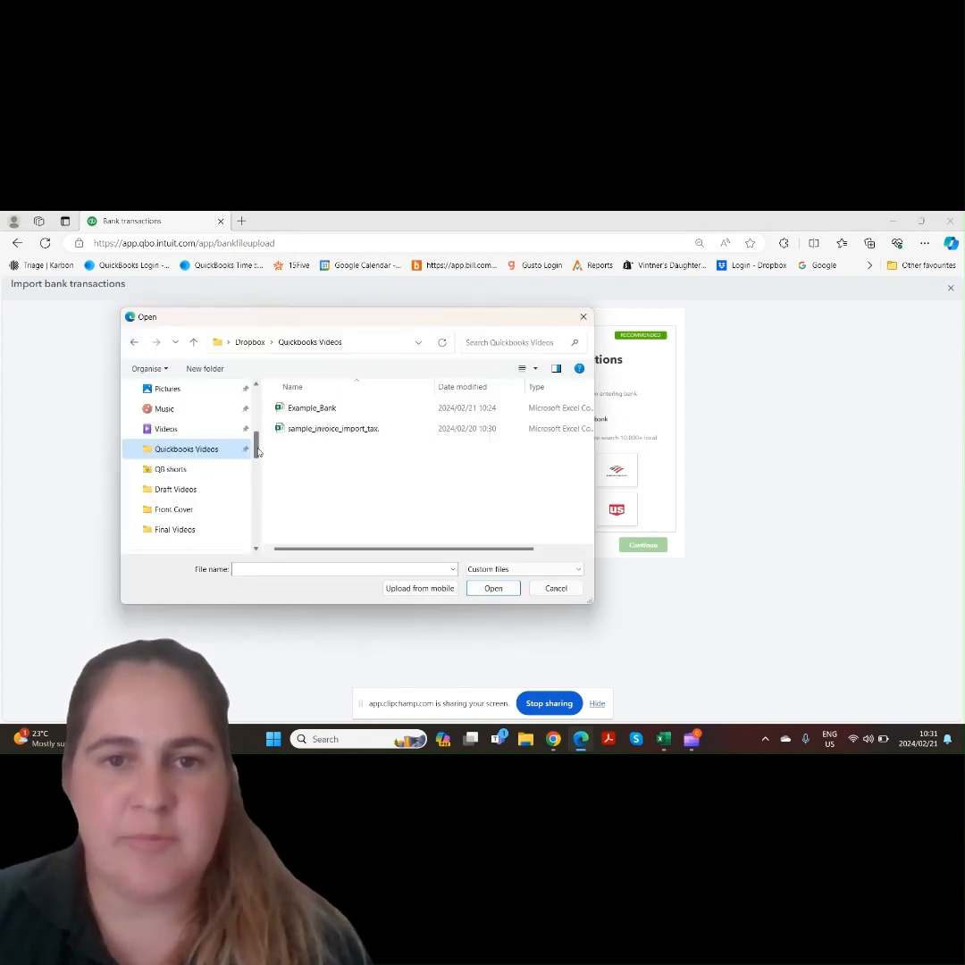
double_click(352, 409)
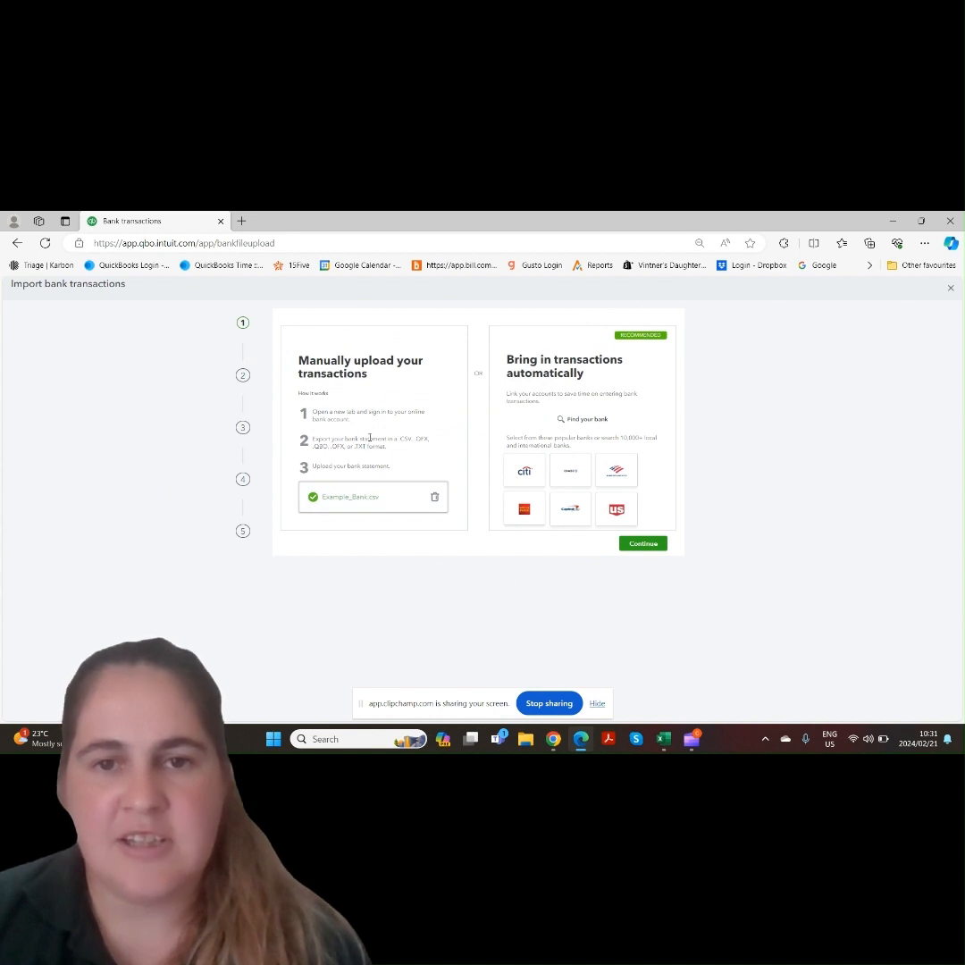
left_click(643, 544)
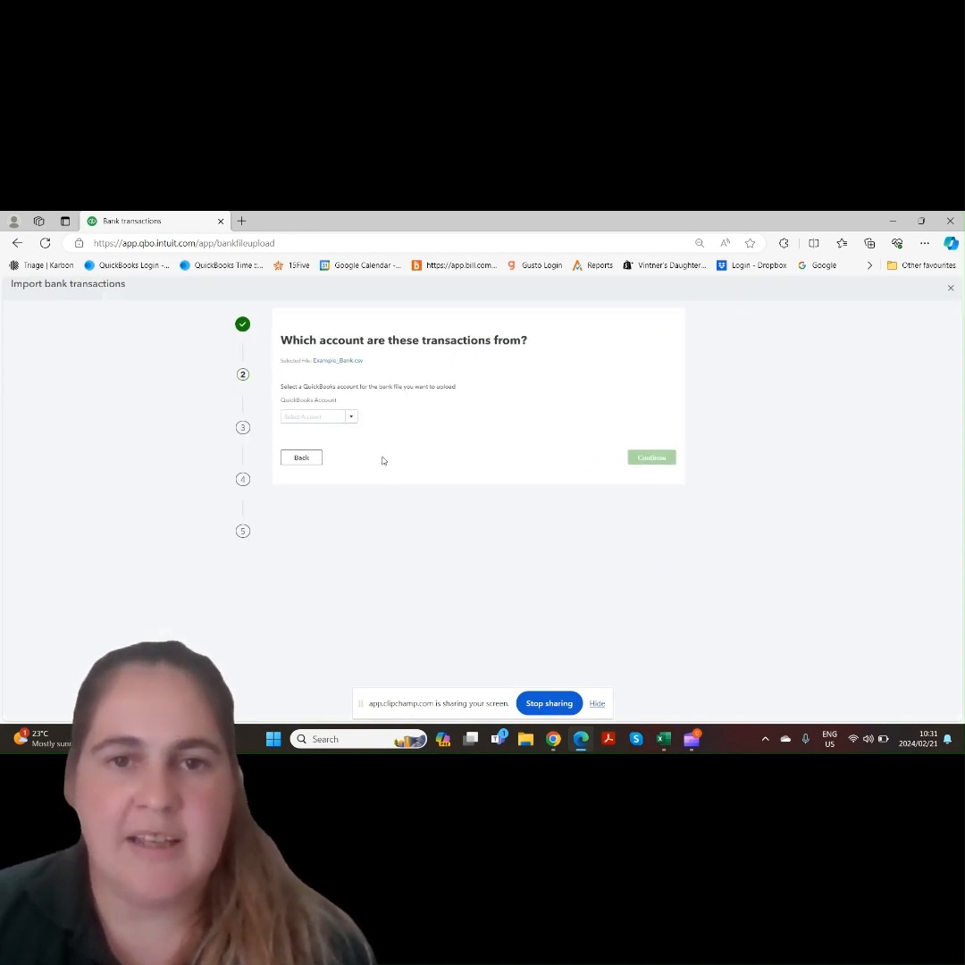
Choose AAA Checking as the QuickBooks account for these transactions and continue
left_click(354, 420)
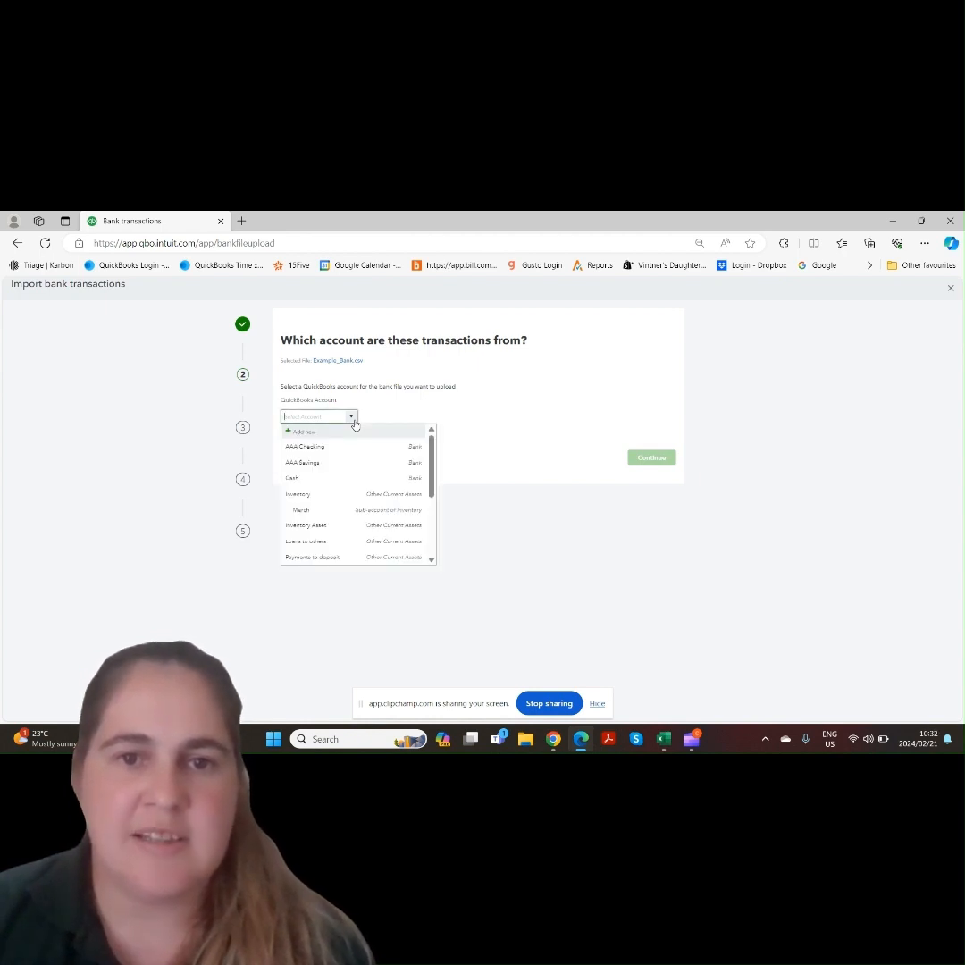
left_click(347, 449)
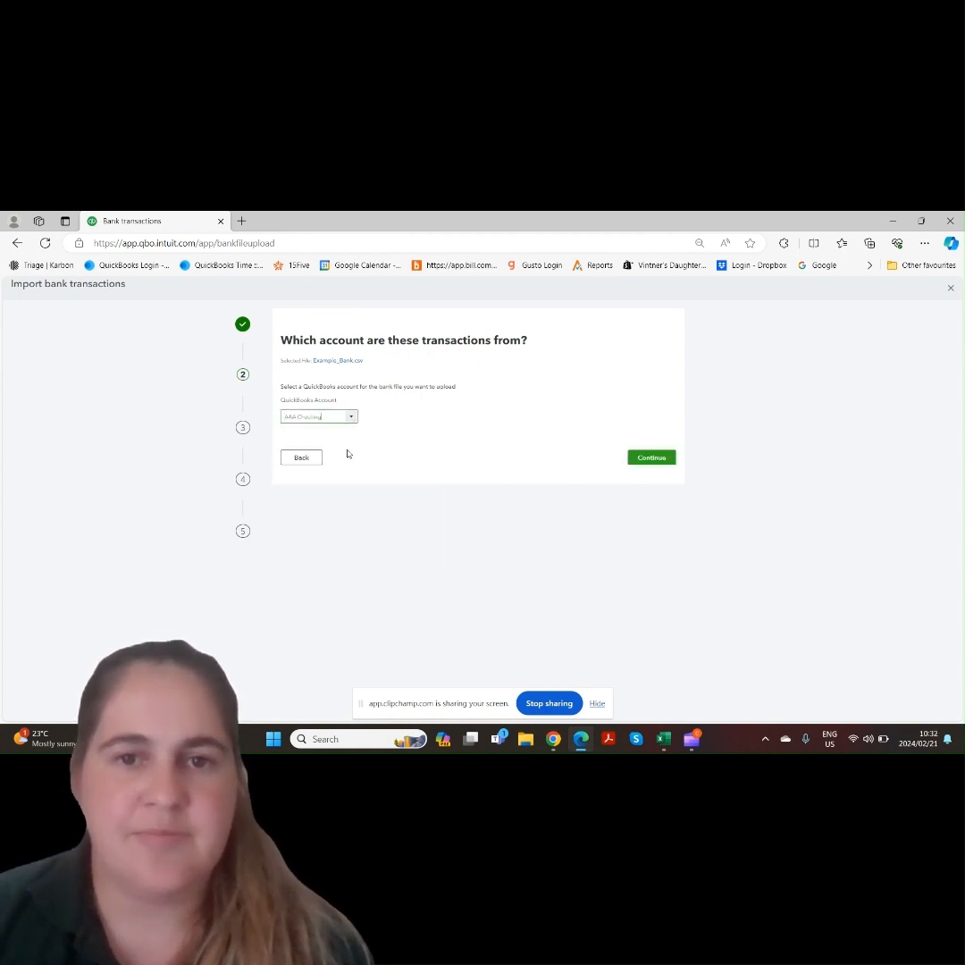
left_click(651, 457)
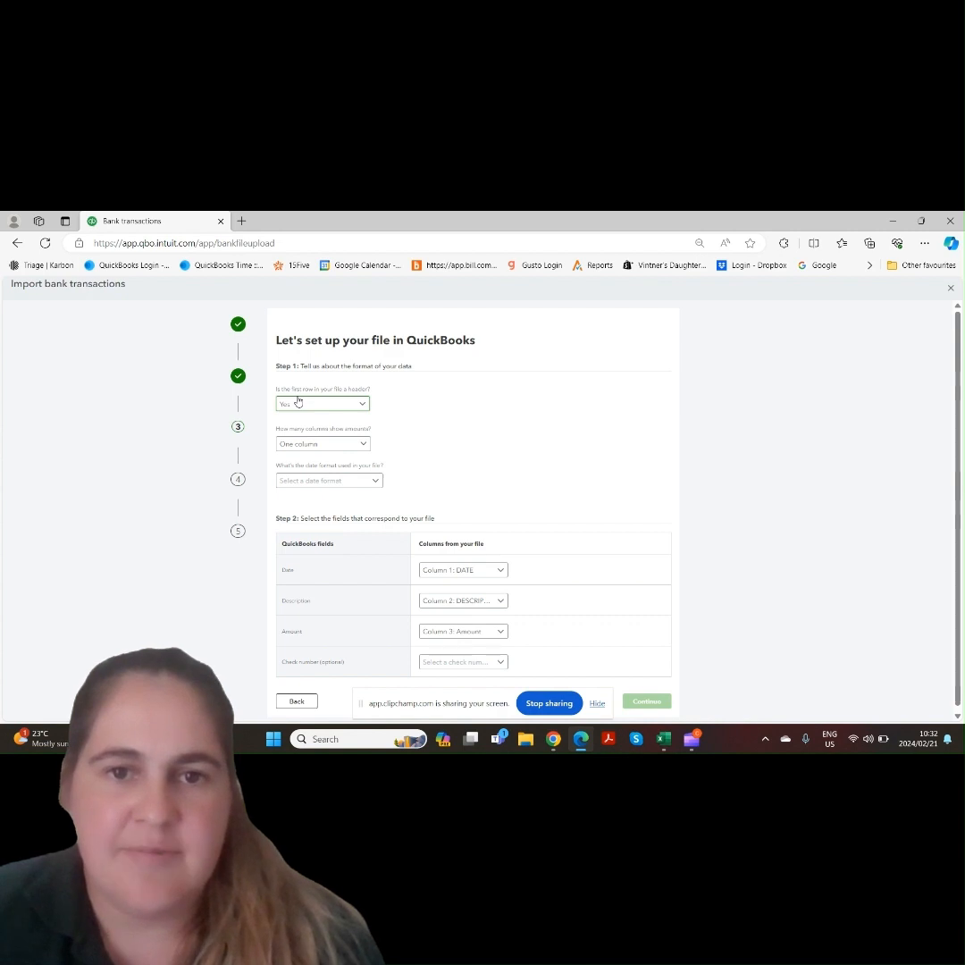
Set the file format to a header row, one amount column and MM/dd/yyyy dates, keep the column mappings, and continue
left_click(349, 407)
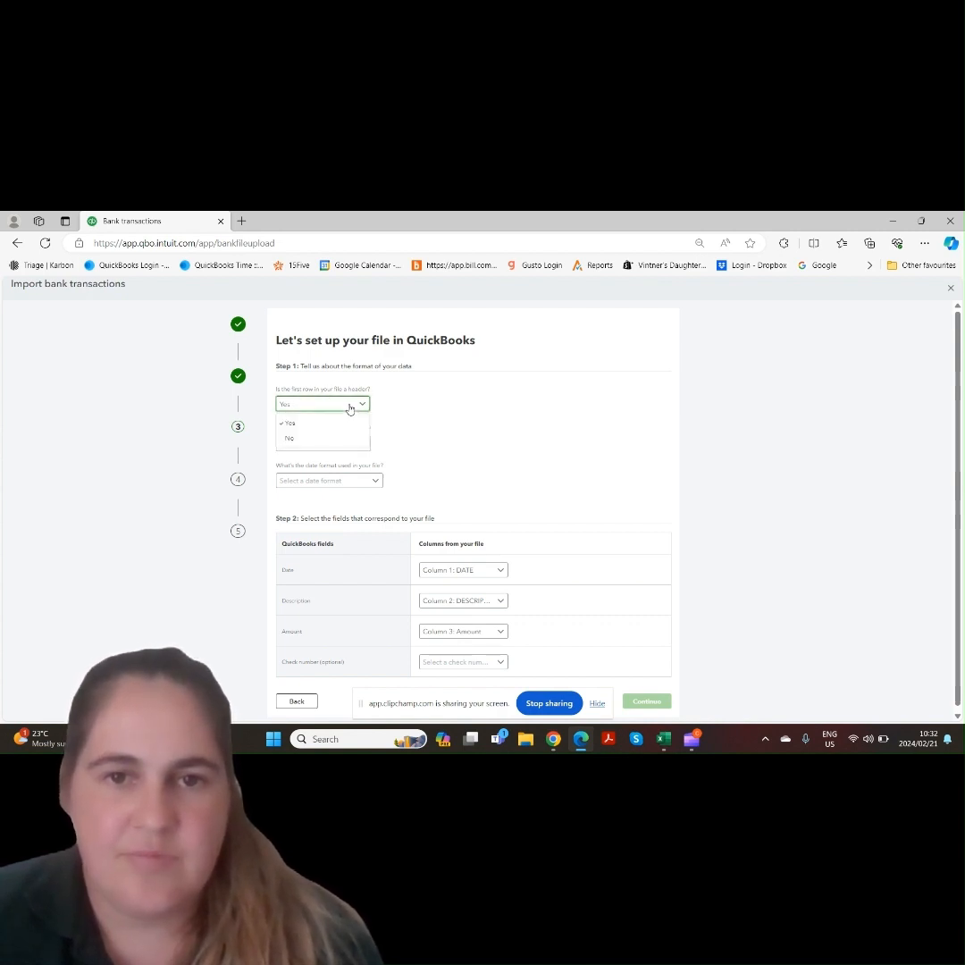
left_click(350, 406)
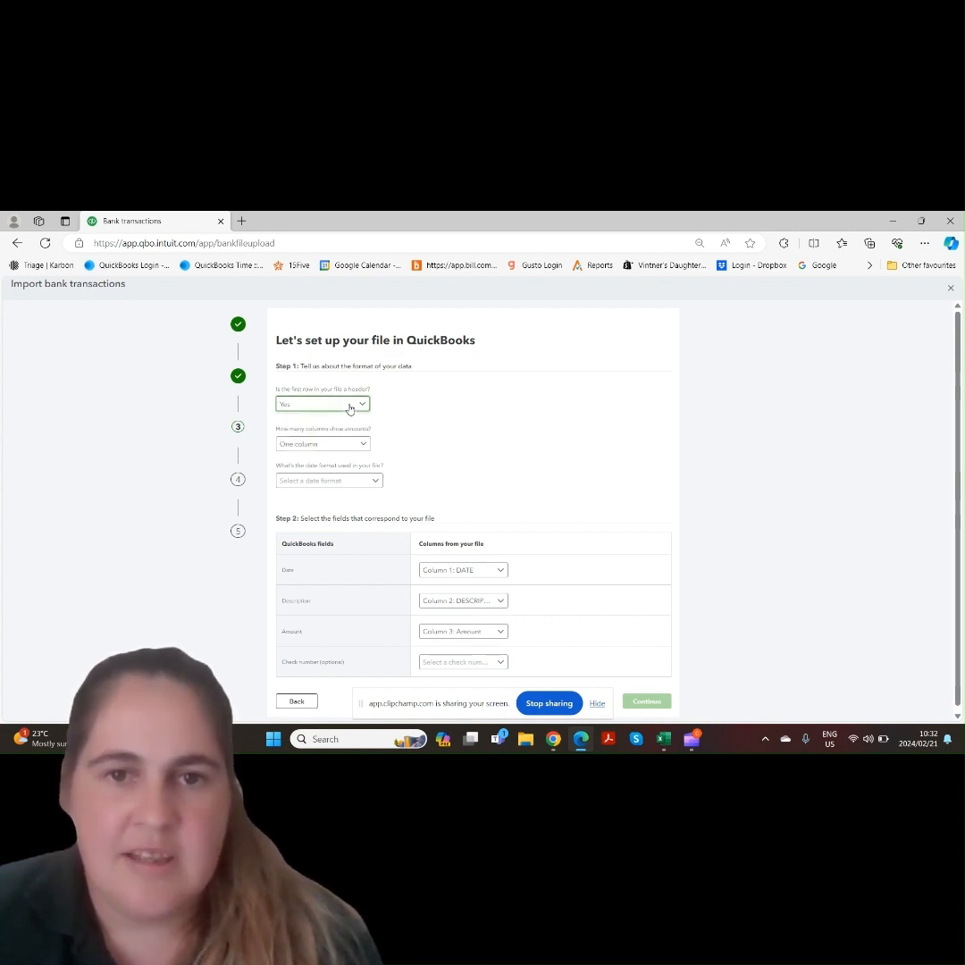
left_click(306, 445)
left_click(307, 445)
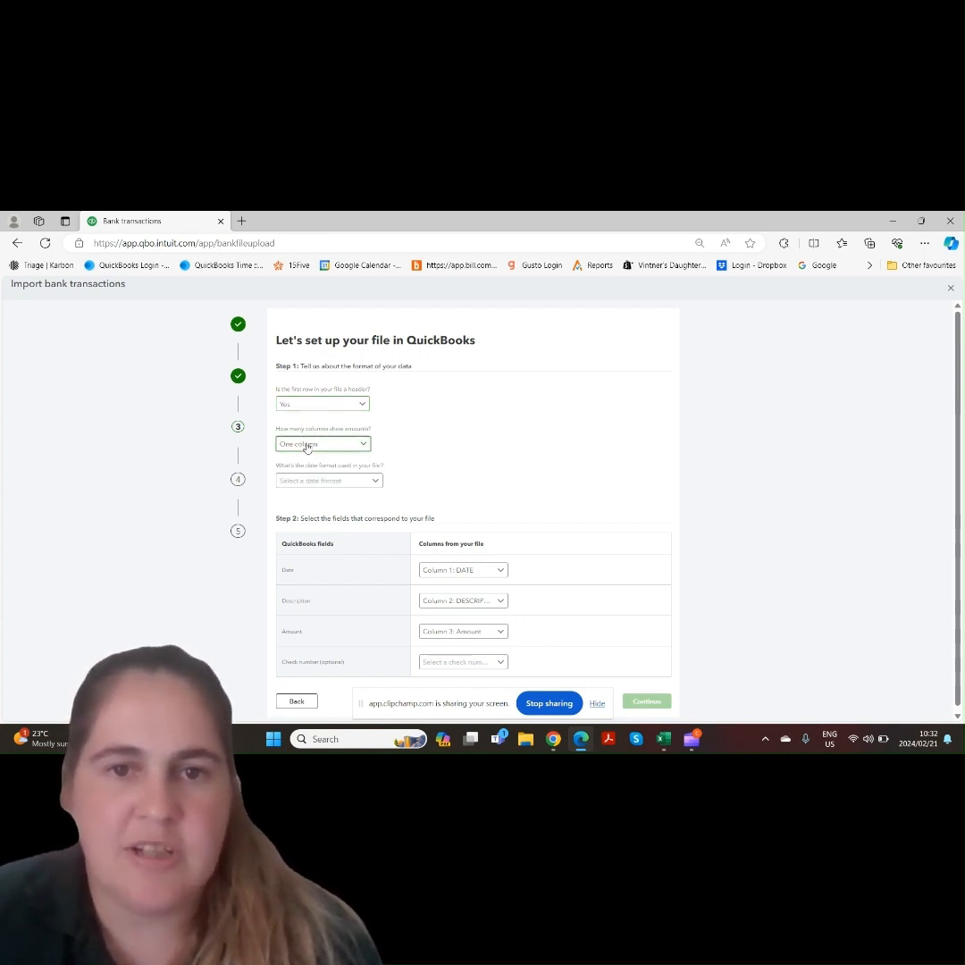
left_click(307, 482)
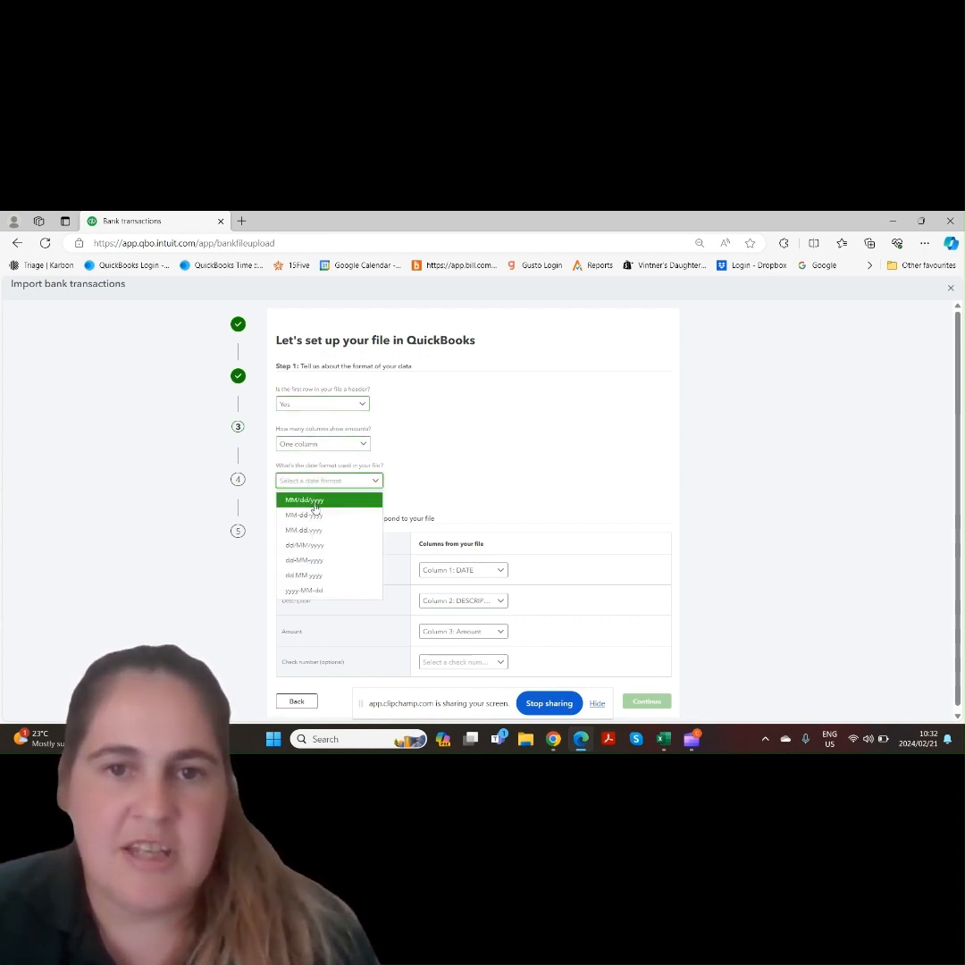
left_click(312, 502)
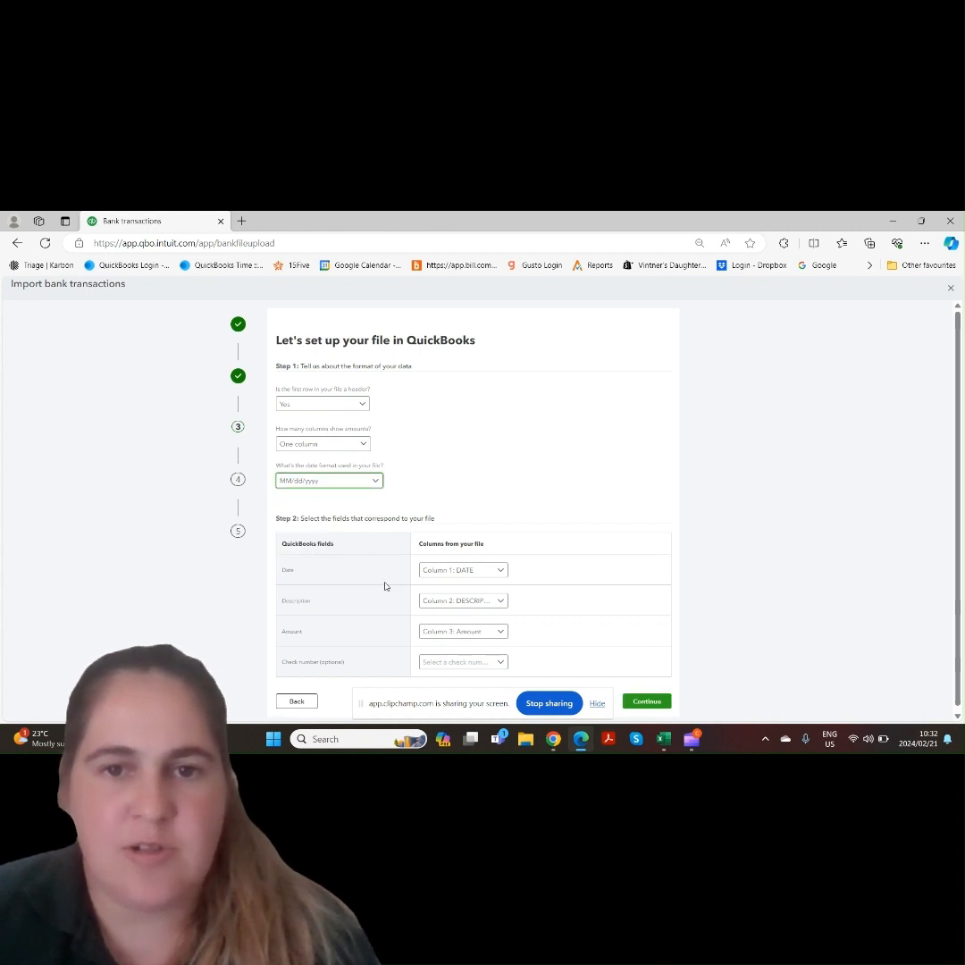
left_click_drag(958, 505, 960, 532)
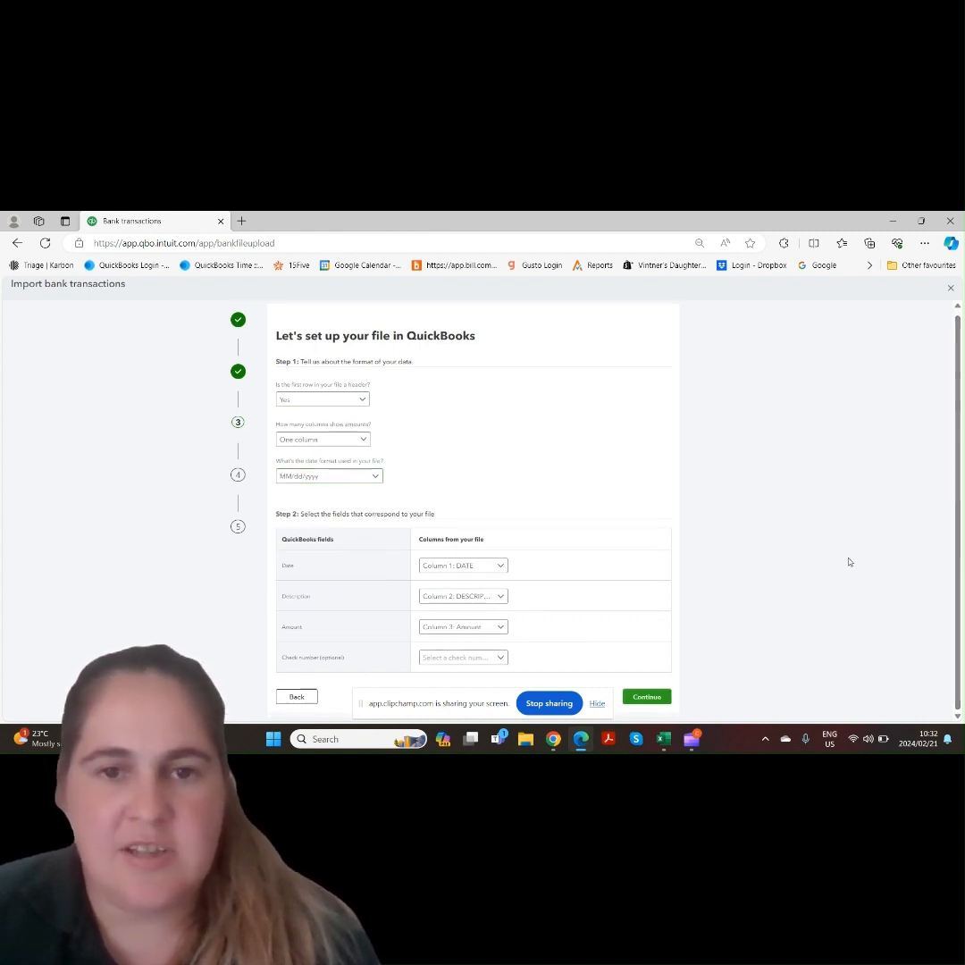
left_click(451, 596)
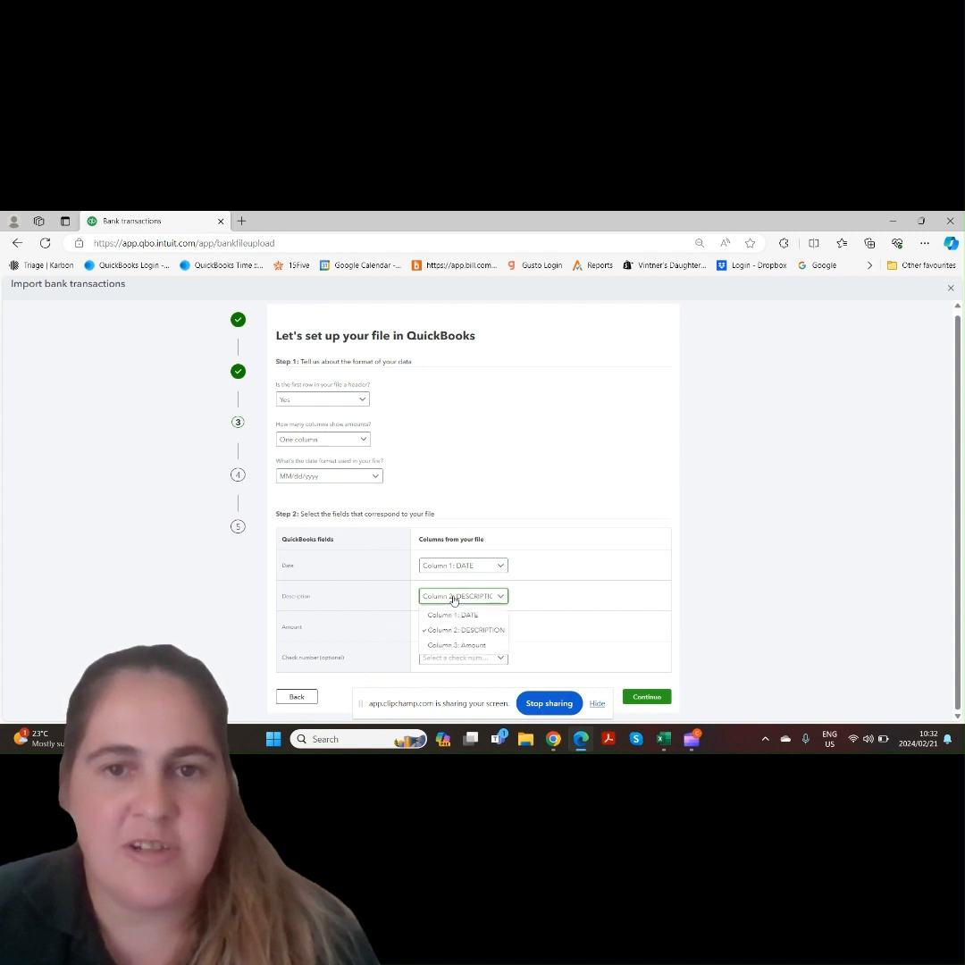
left_click(454, 599)
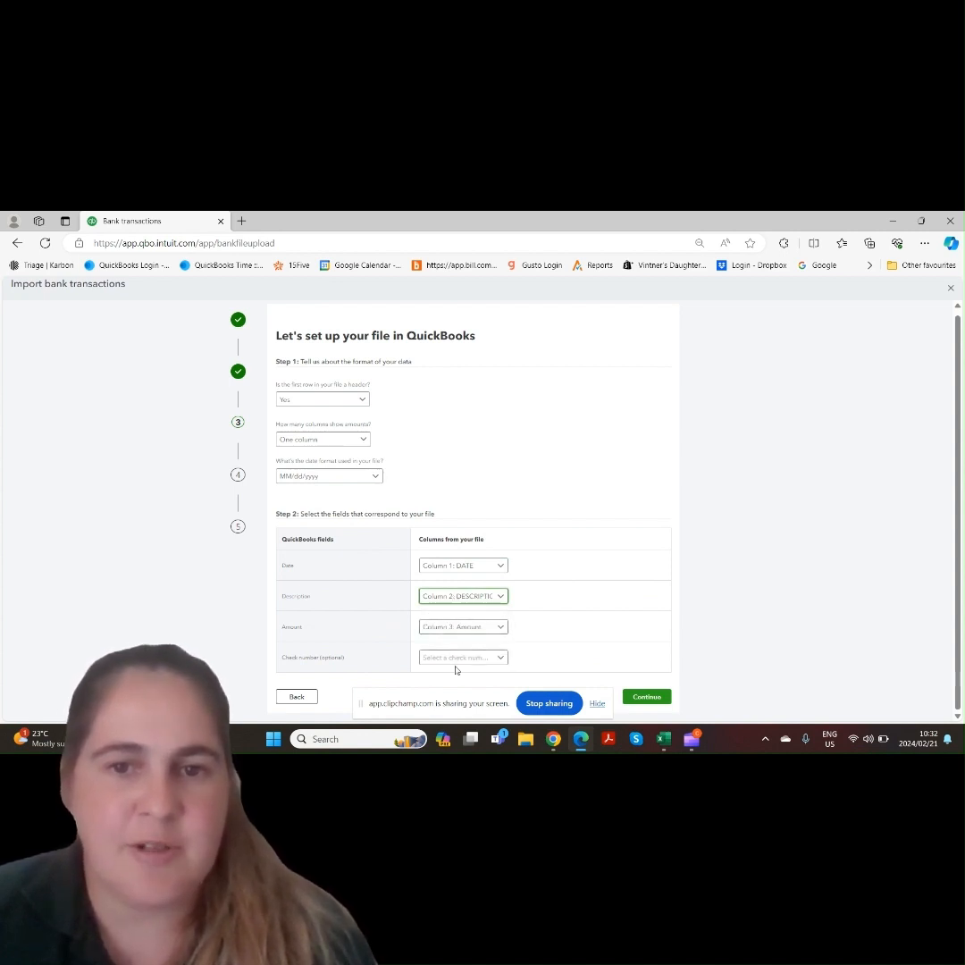
left_click(649, 698)
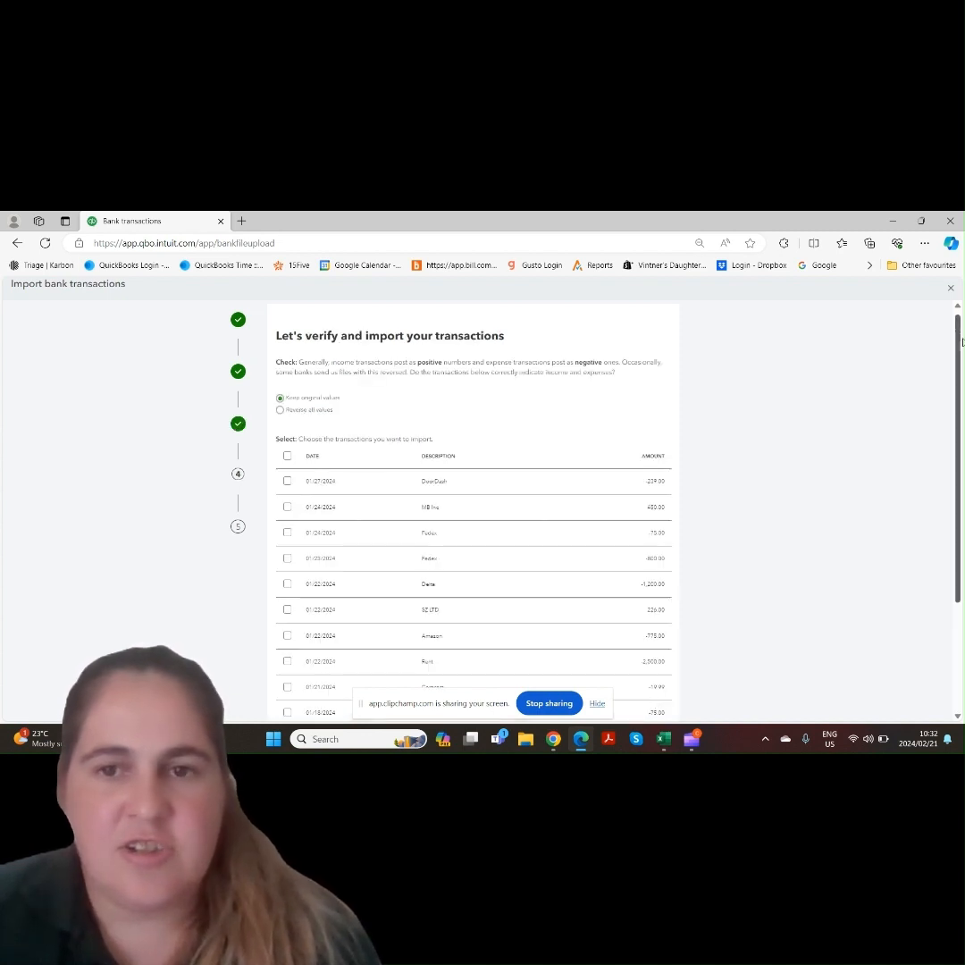
Keep the original values, select all transactions to import, and confirm the import
scroll(942, 480, "down", 3)
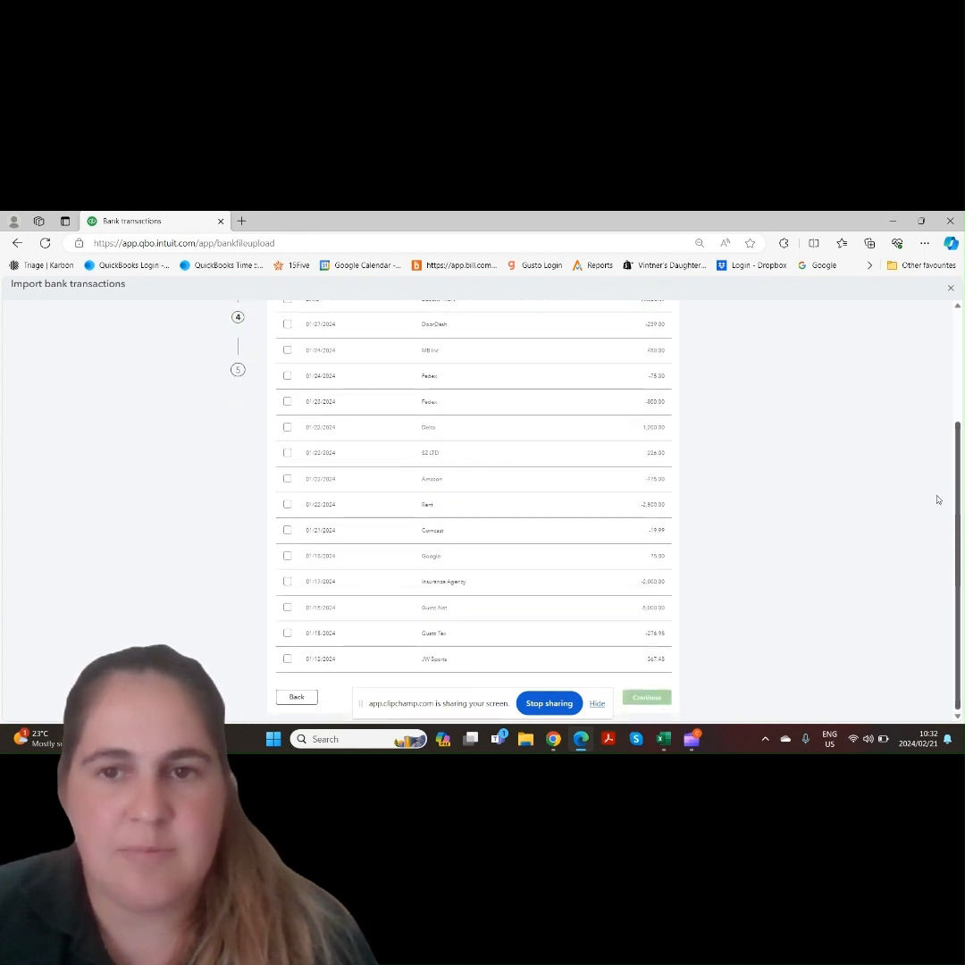
scroll(945, 425, "up", 2)
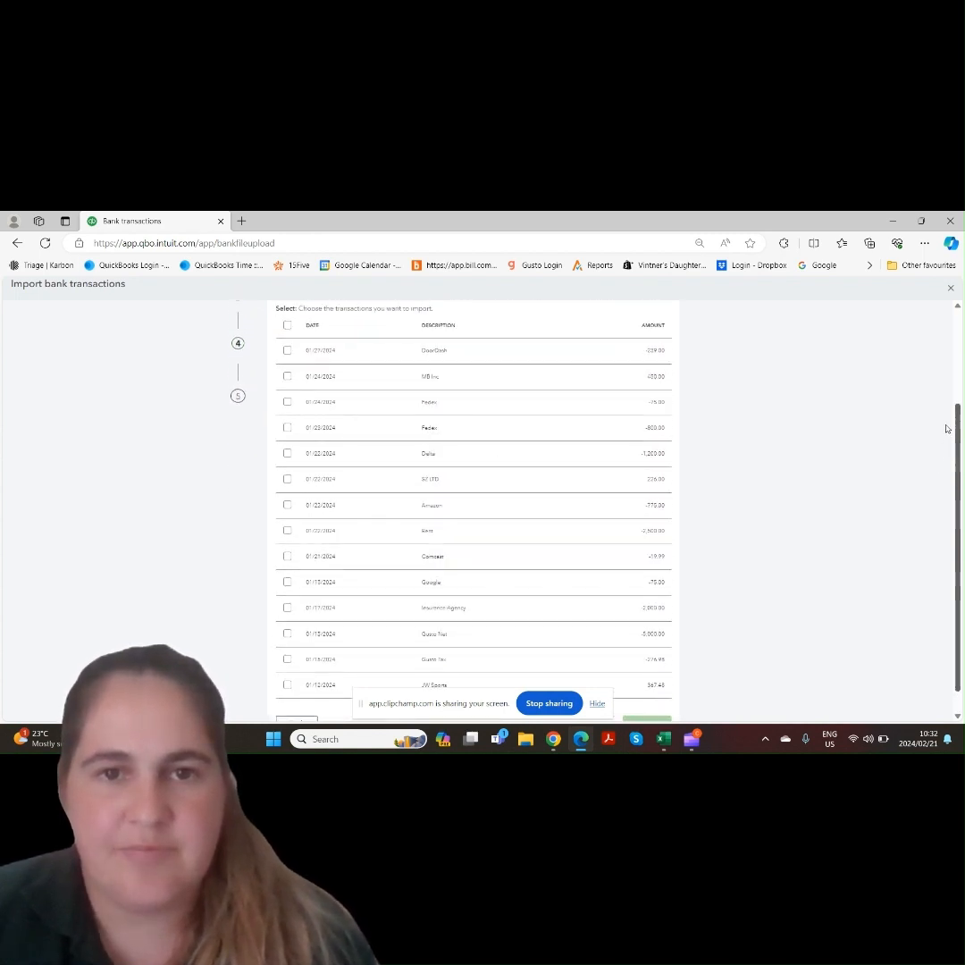
scroll(951, 375, "up", 1)
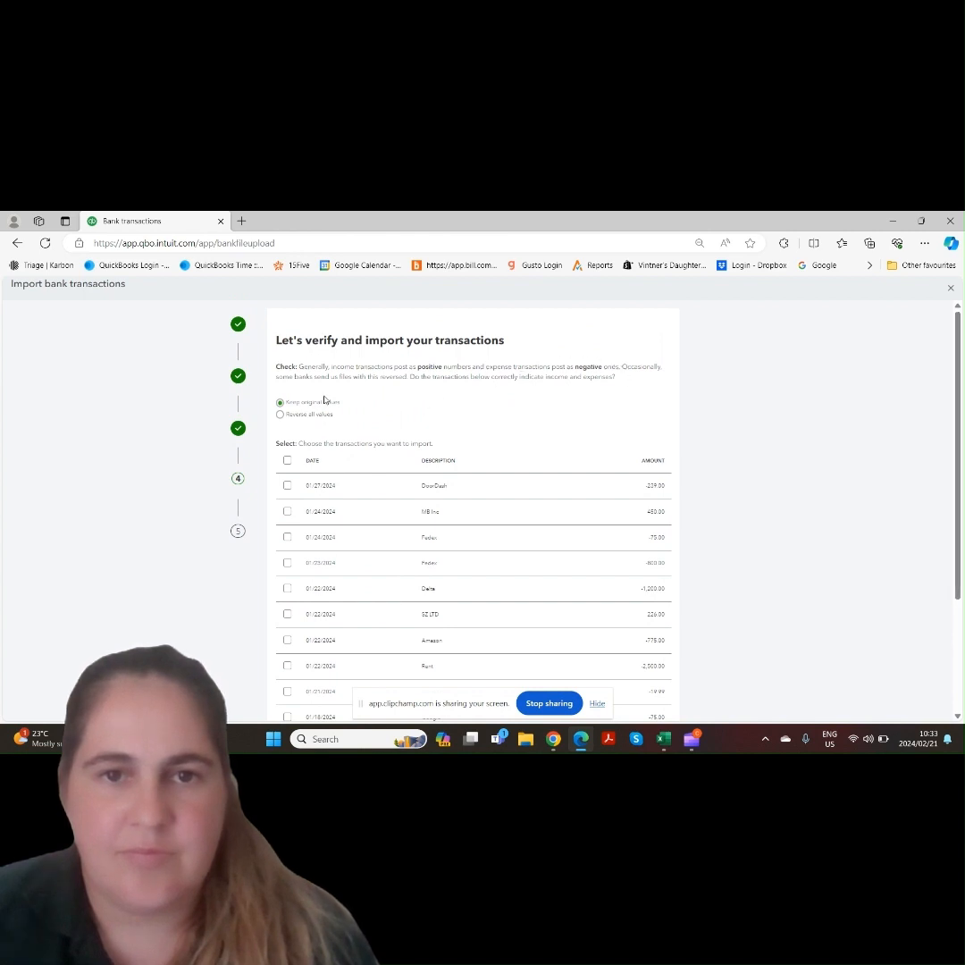
left_click(287, 460)
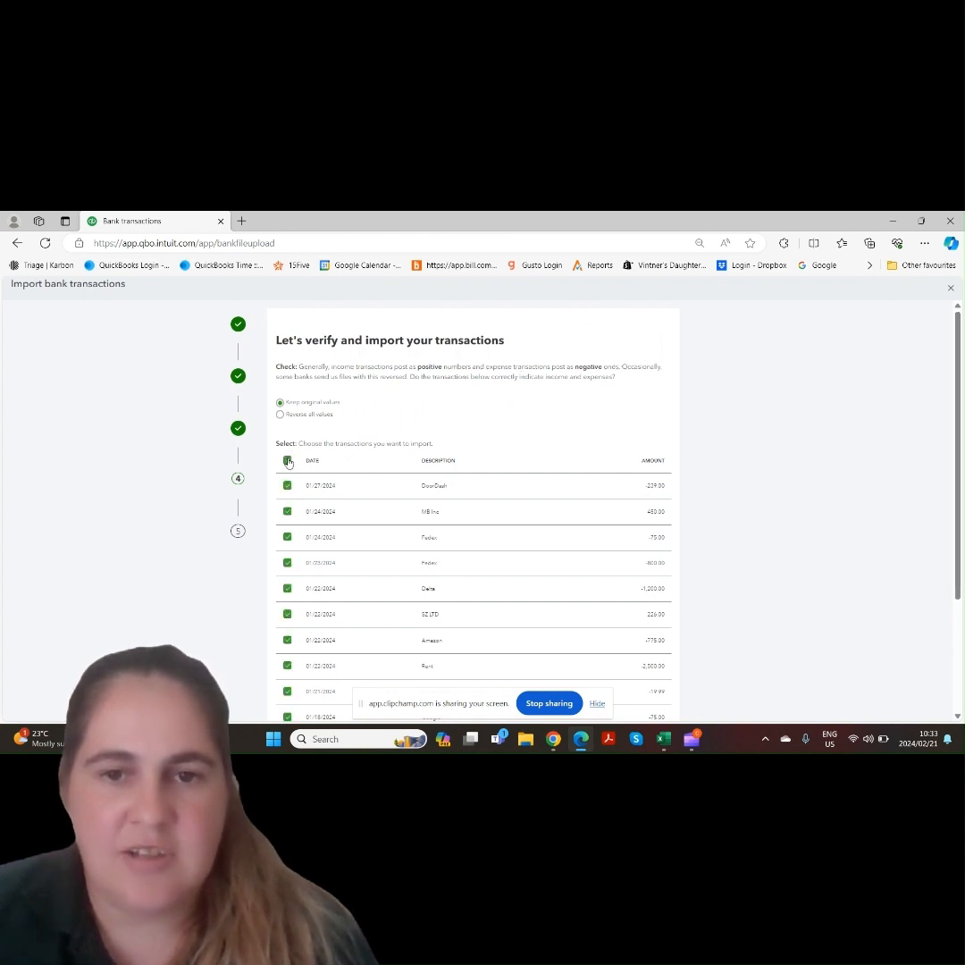
scroll(942, 595, "down", 4)
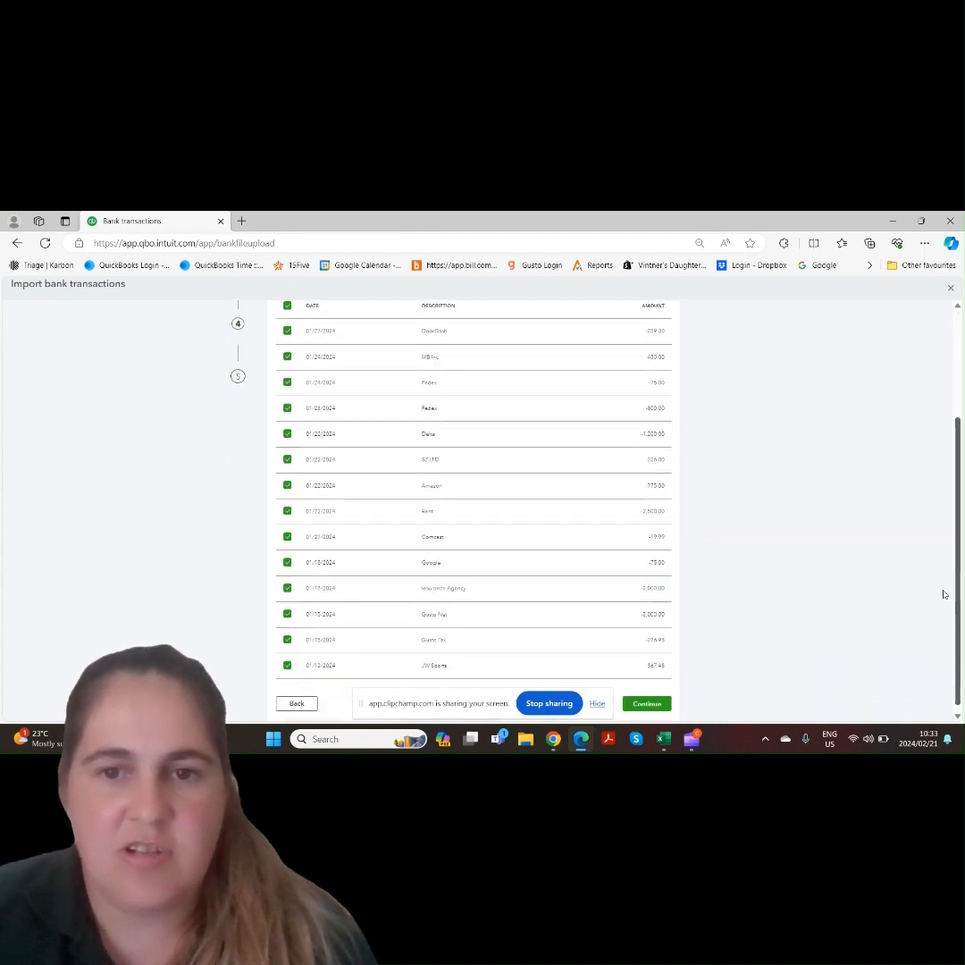
left_click(653, 700)
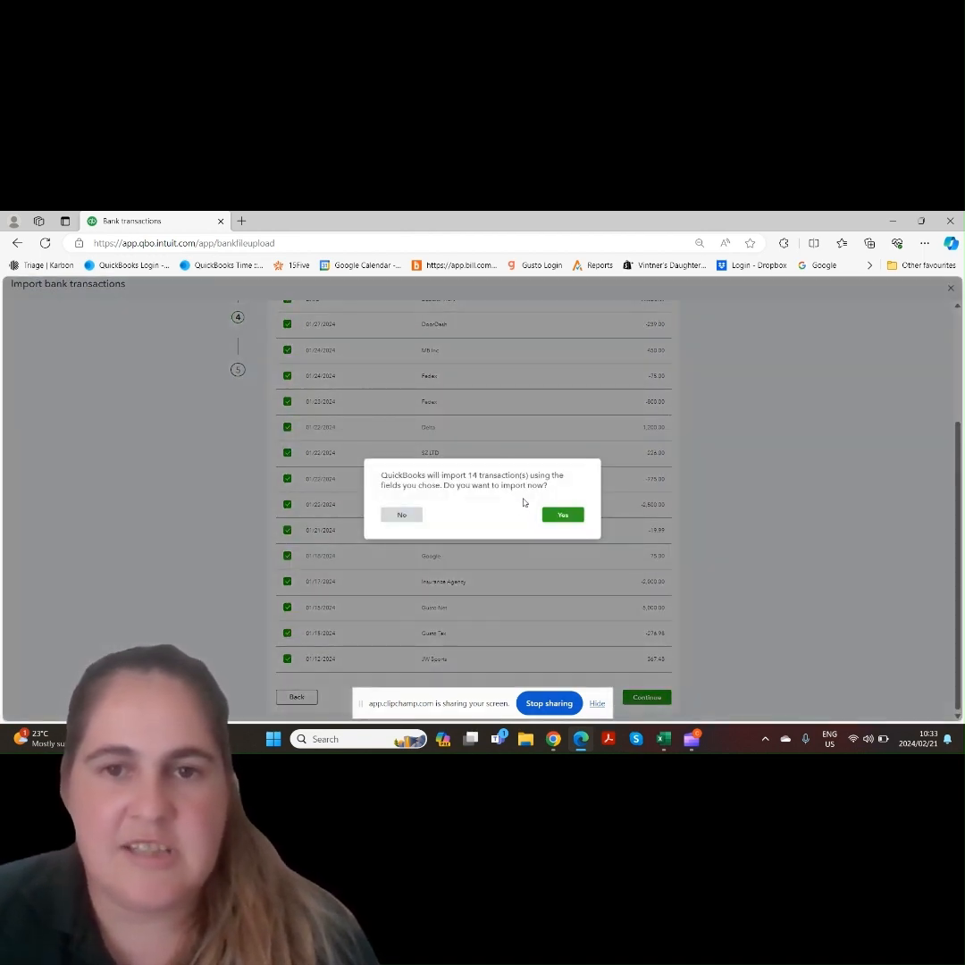
left_click(563, 515)
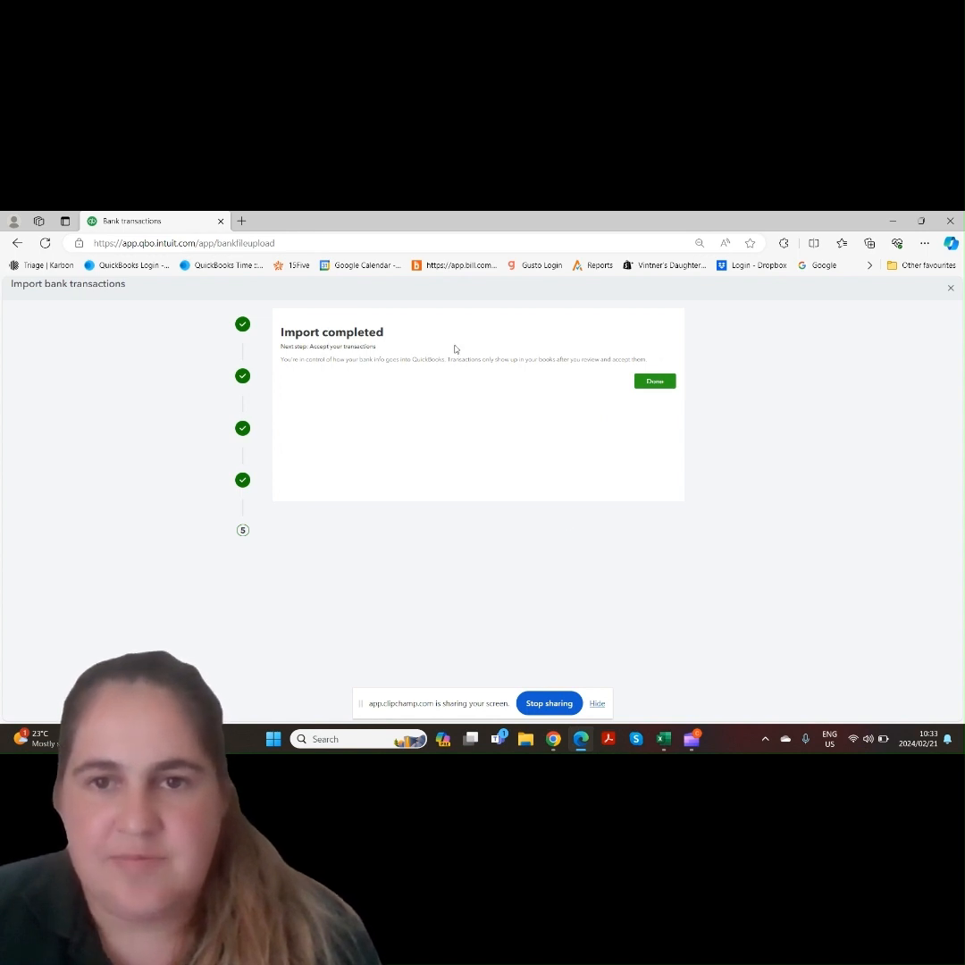
Close the import wizard and review the imported transactions waiting for review in AAA Checking
left_click(663, 382)
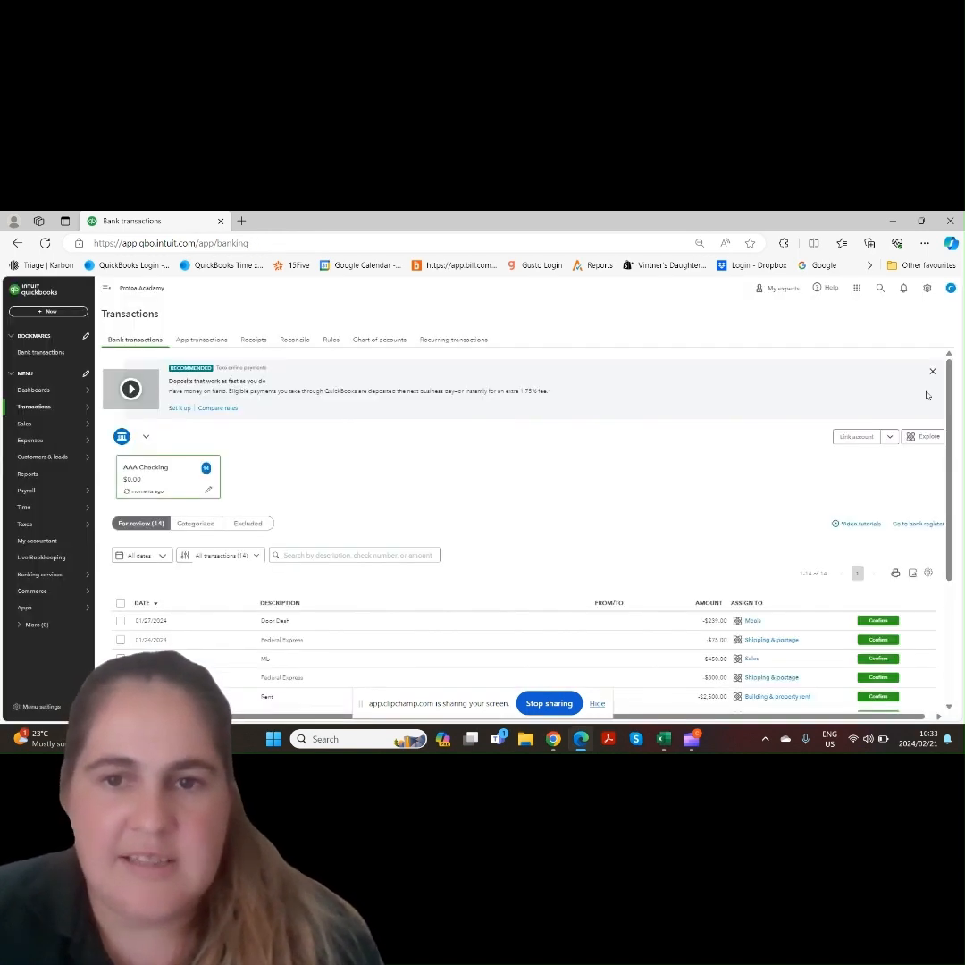
scroll(943, 455, "down", 2)
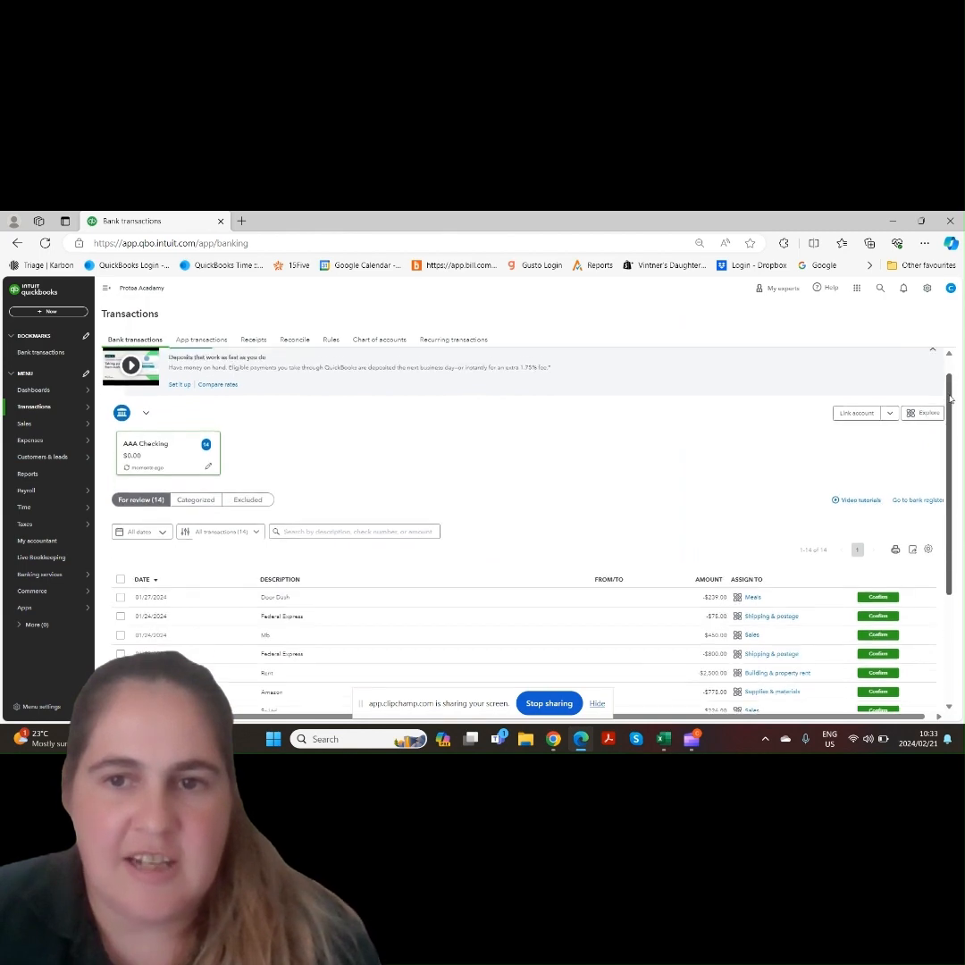
scroll(943, 456, "down", 2)
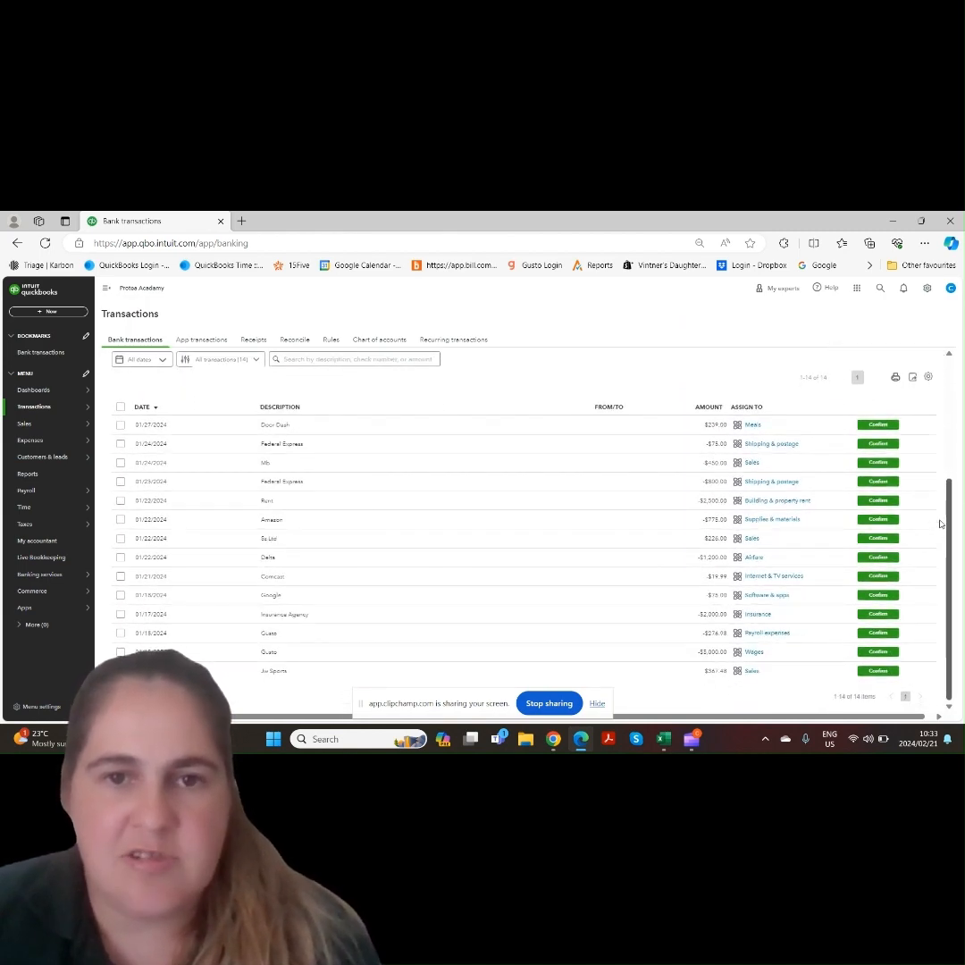
scroll(945, 464, "up", 3)
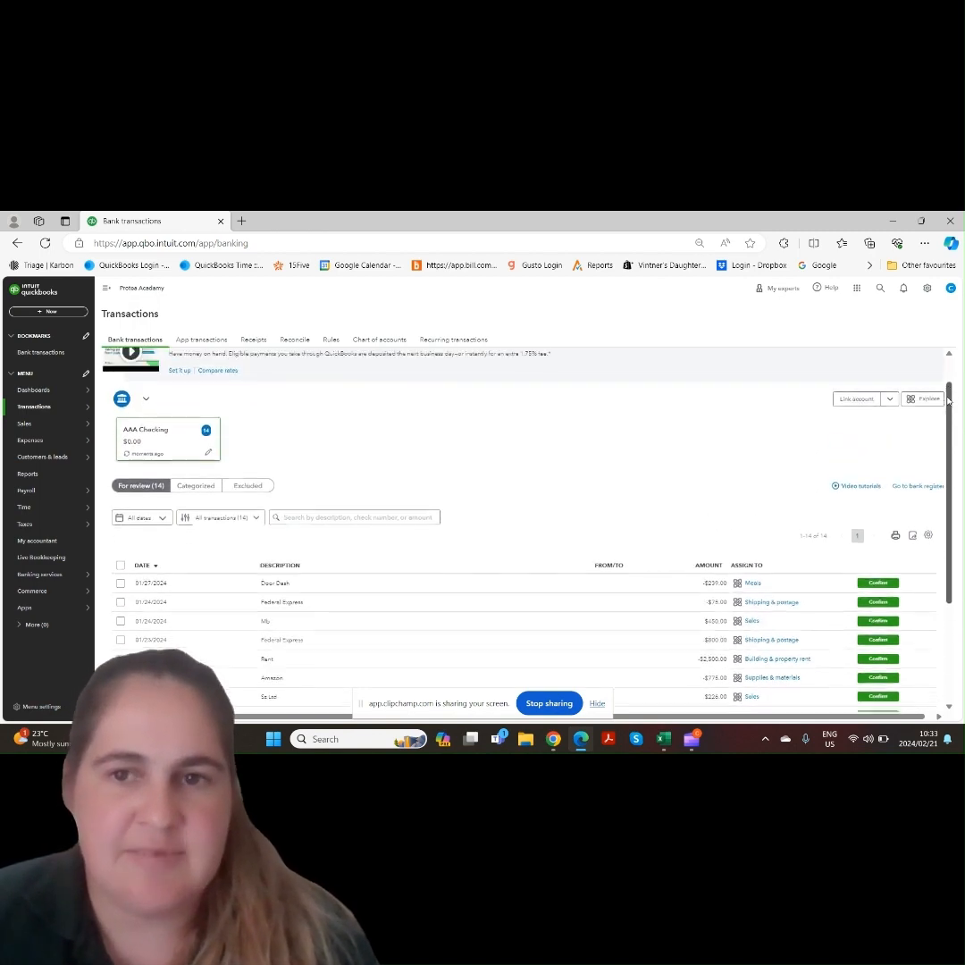
scroll(949, 402, "up", 1)
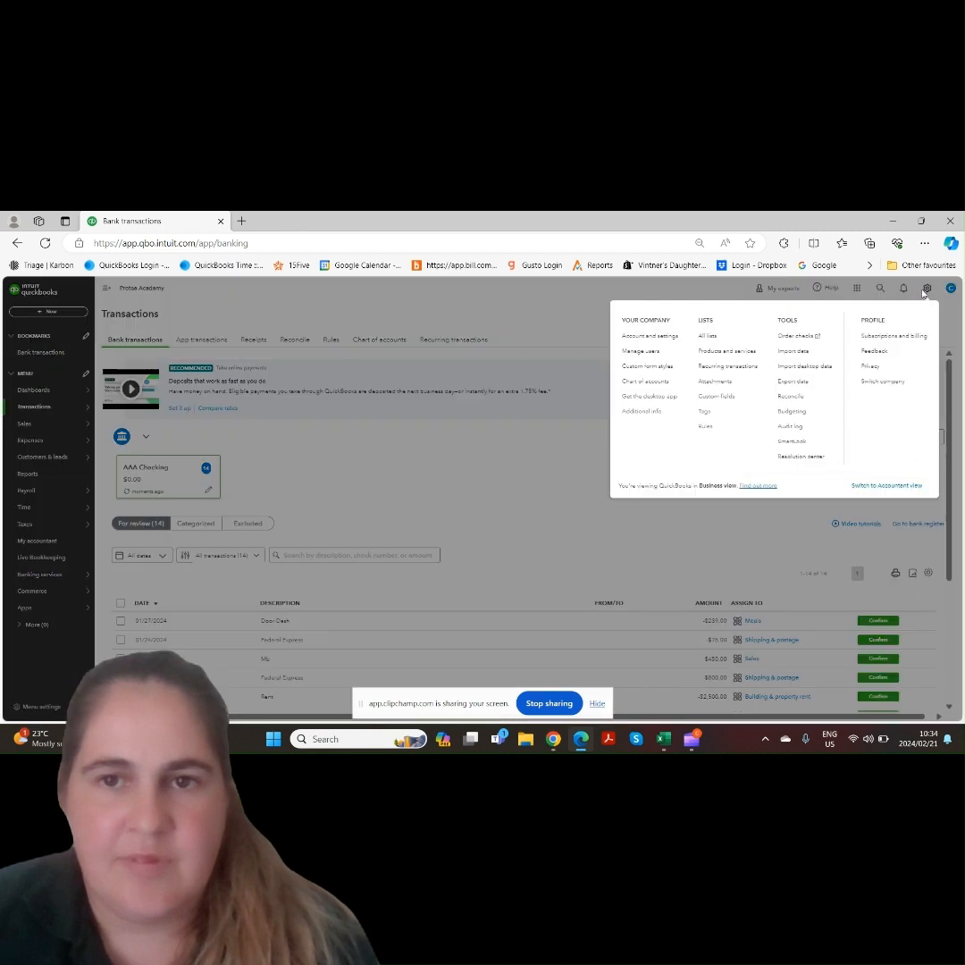
Reopen the Import Data page from the settings tools
left_click(927, 288)
left_click(798, 353)
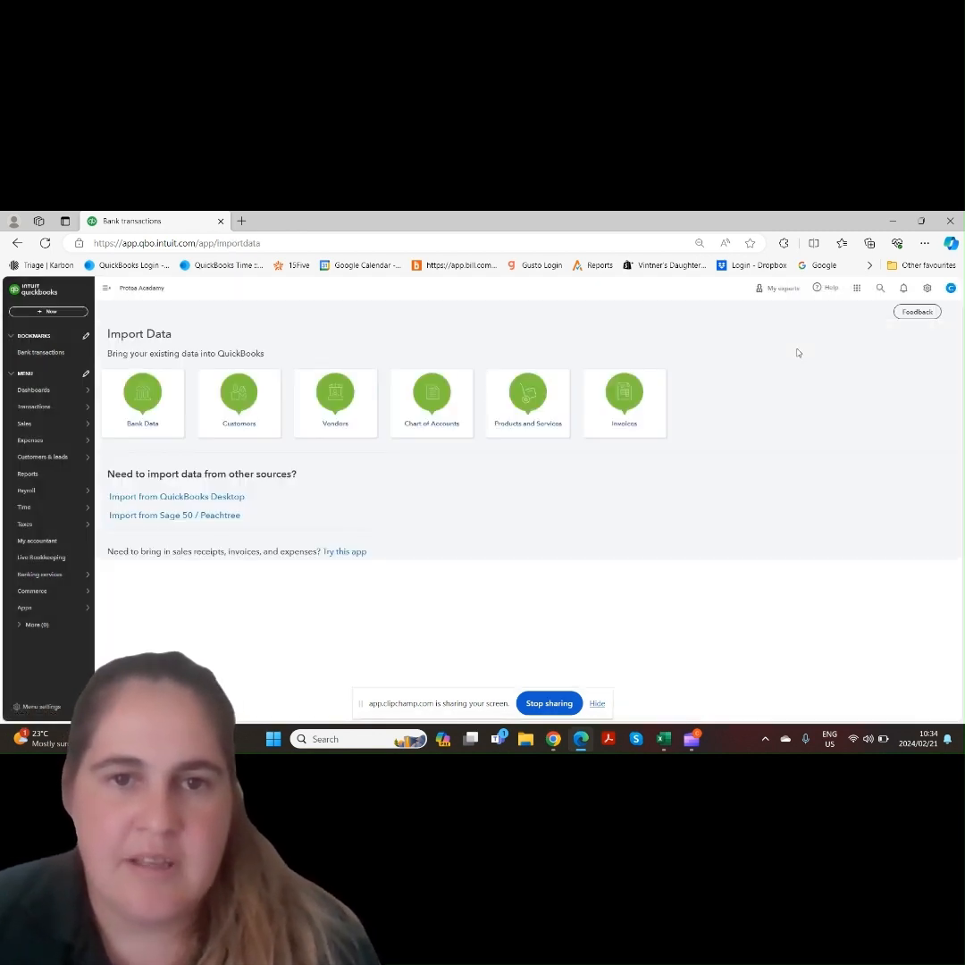
Start a customer import and examine the QuickBooks_Online_Customer_Sample_File columns in Excel before returning to the browser
left_click(235, 427)
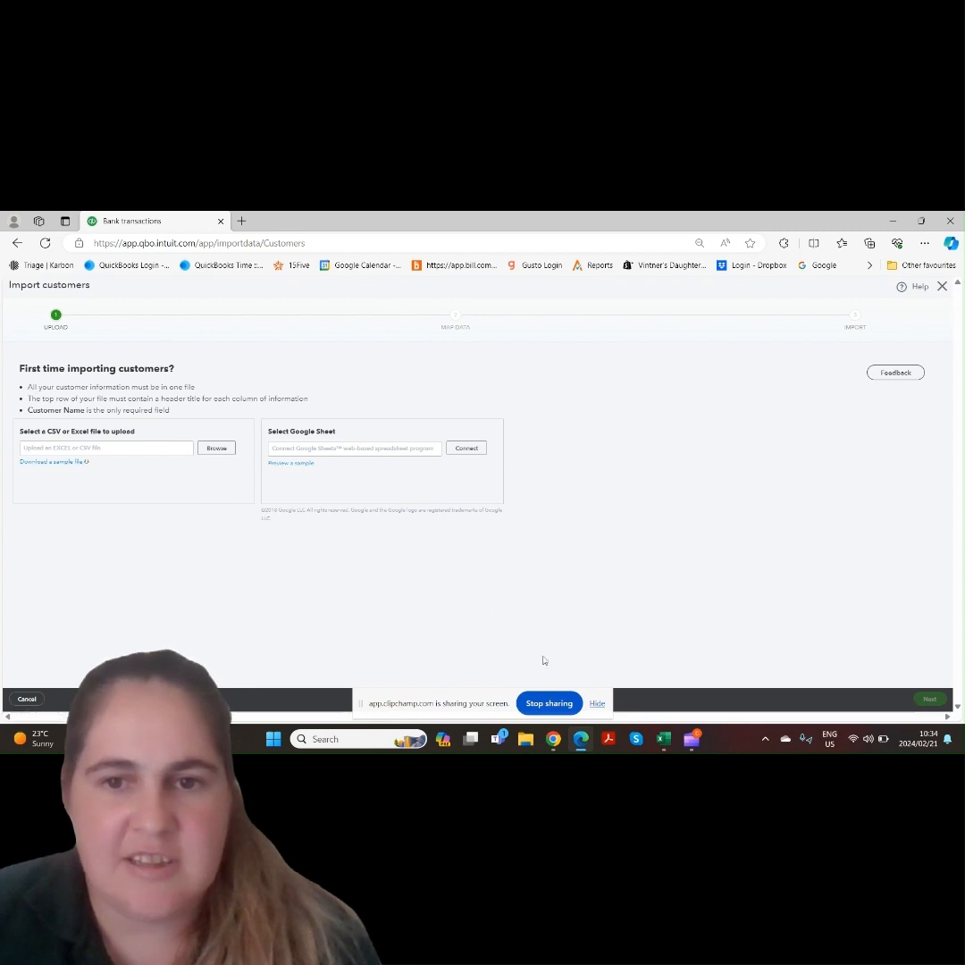
mouse_move(669, 750)
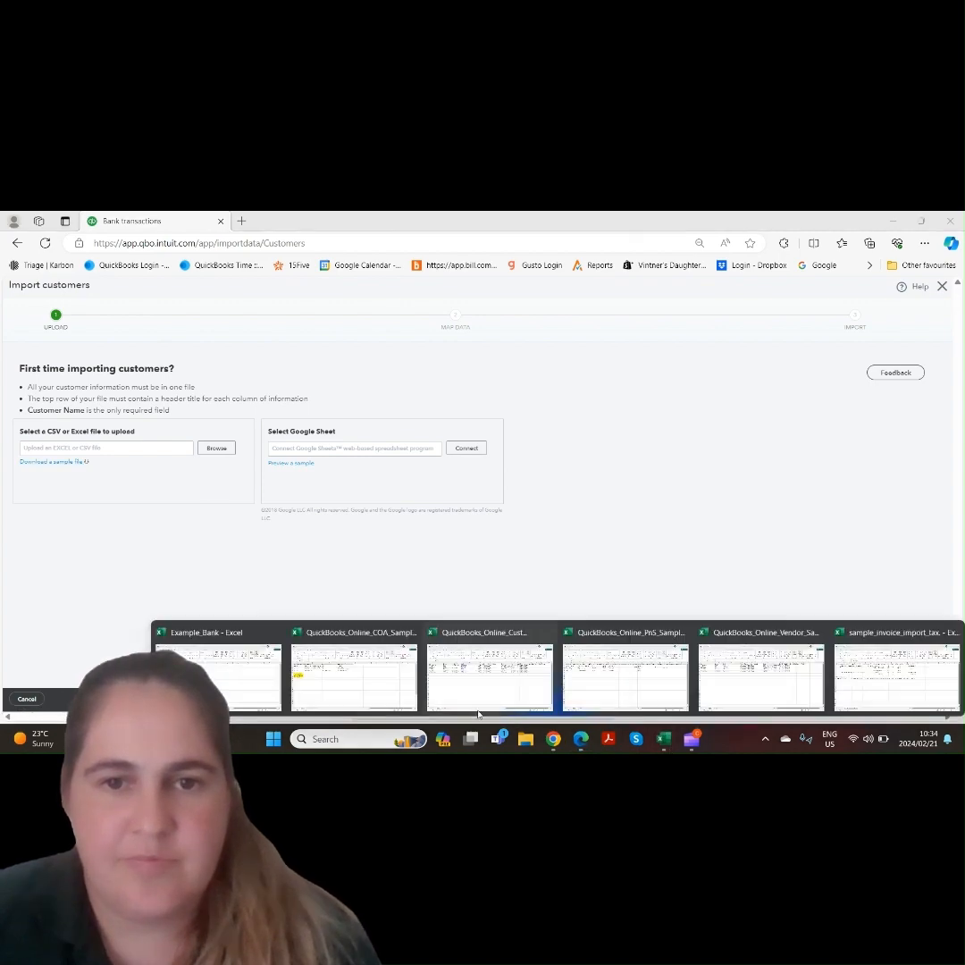
left_click(462, 679)
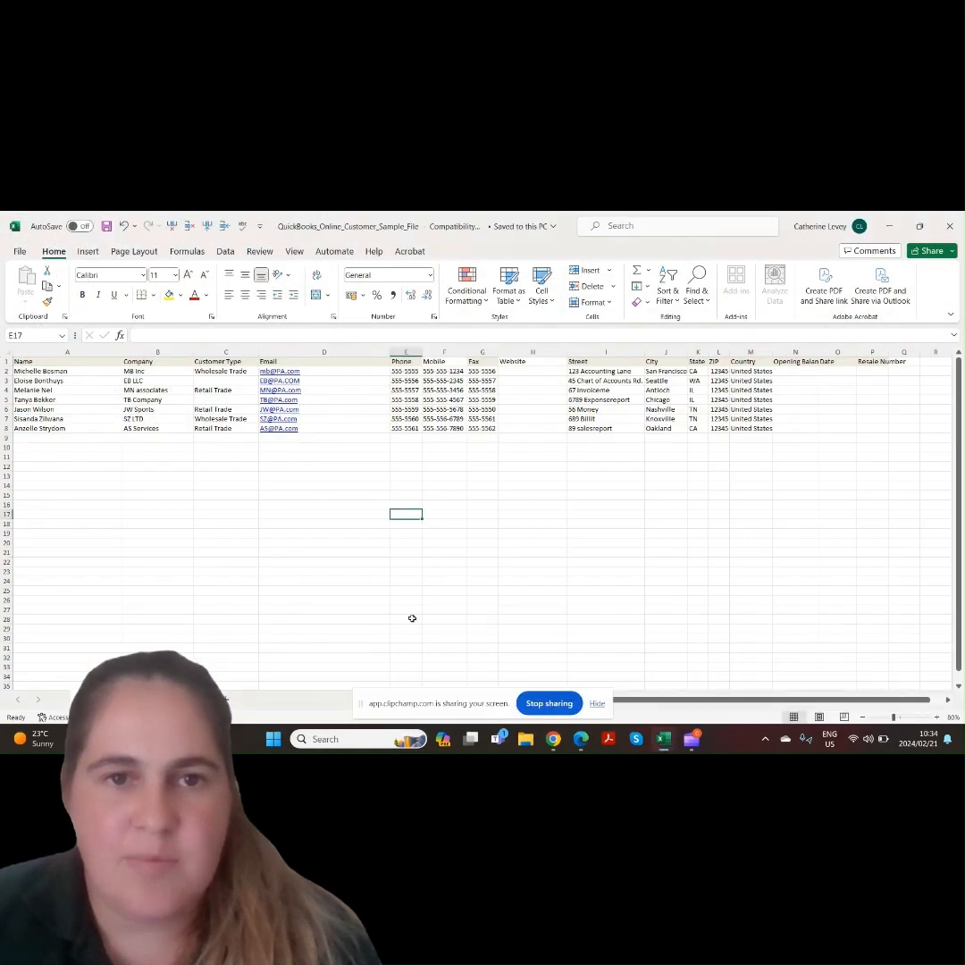
left_click(76, 431)
left_click_drag(84, 369, 864, 438)
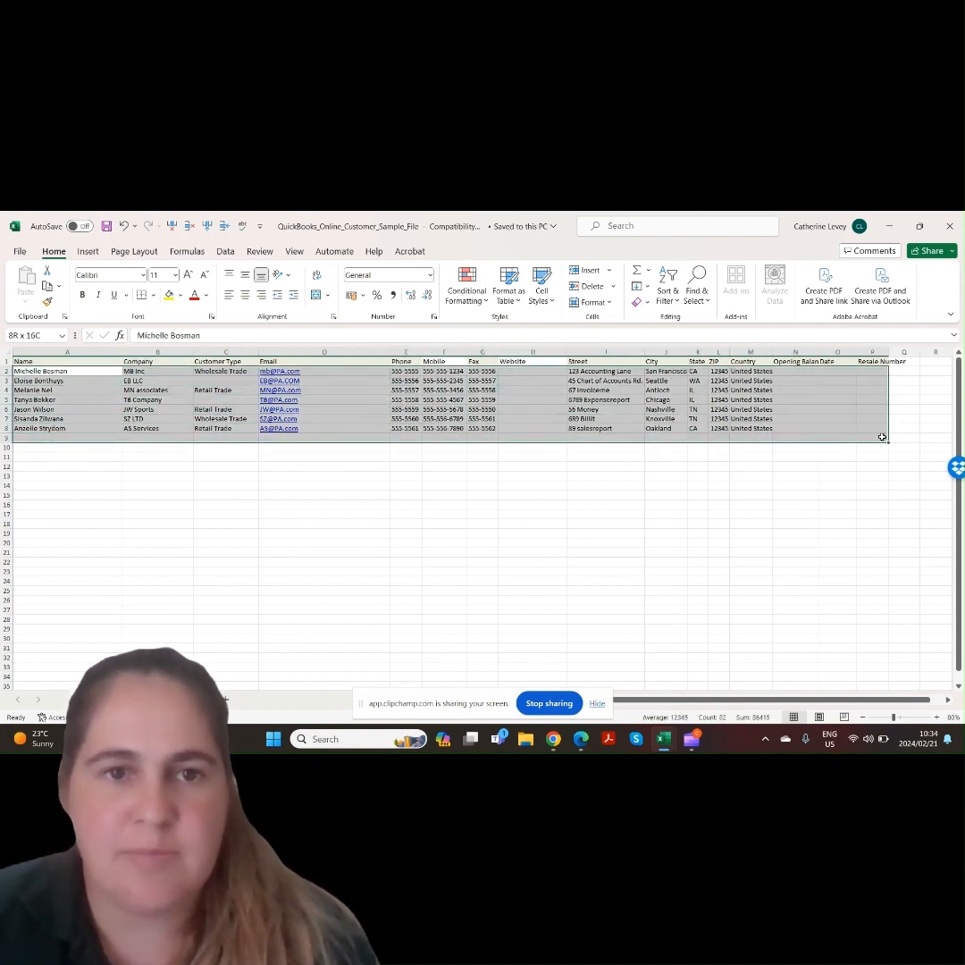
left_click(882, 437)
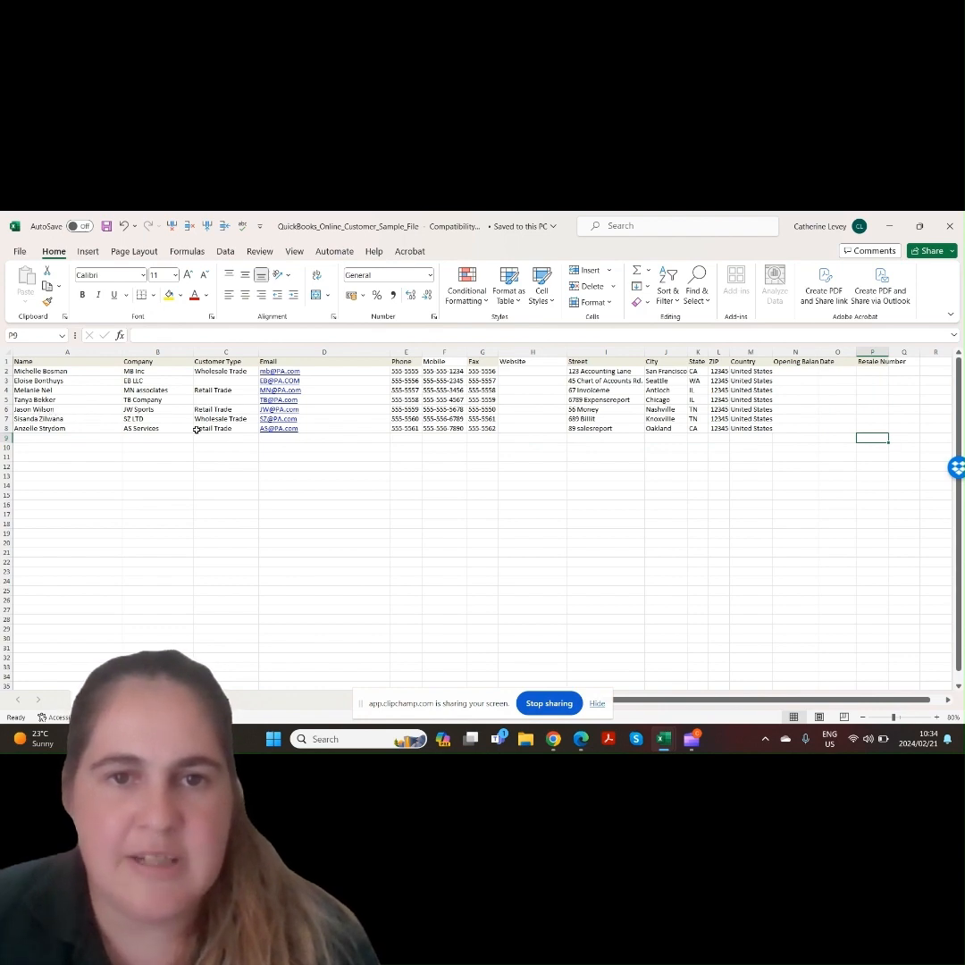
left_click(550, 371)
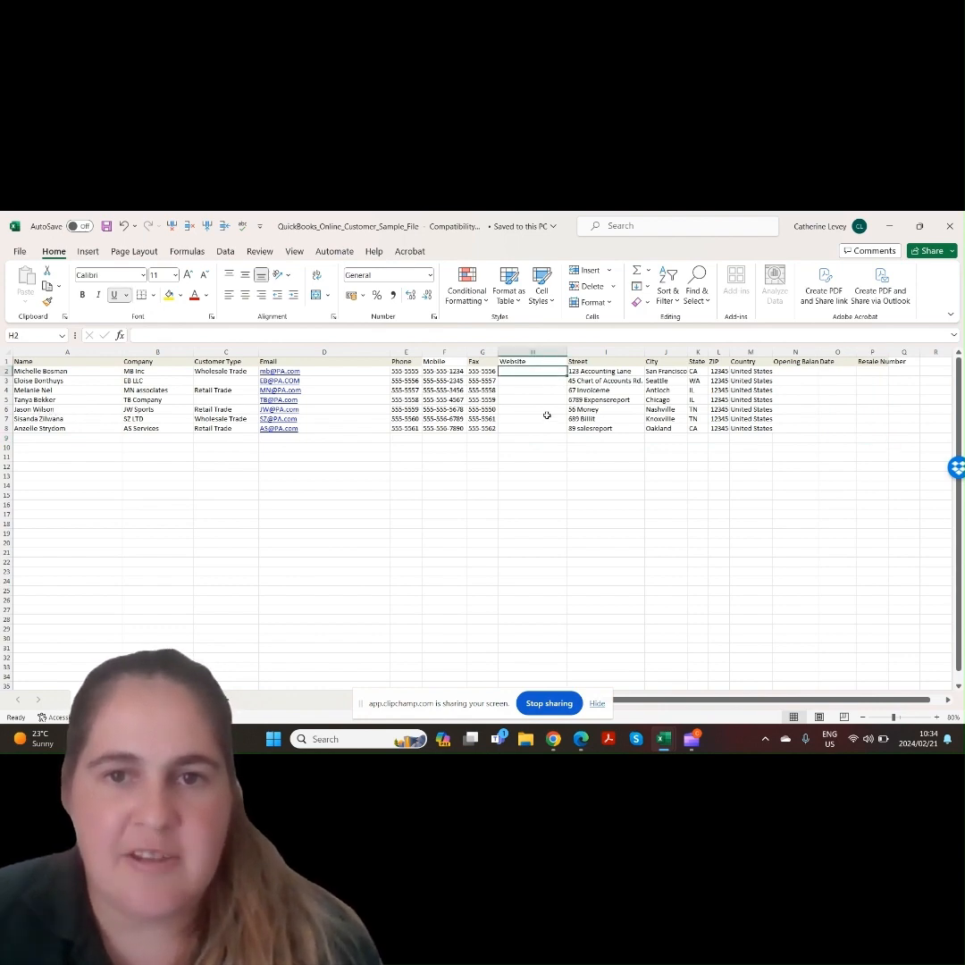
left_click(792, 372)
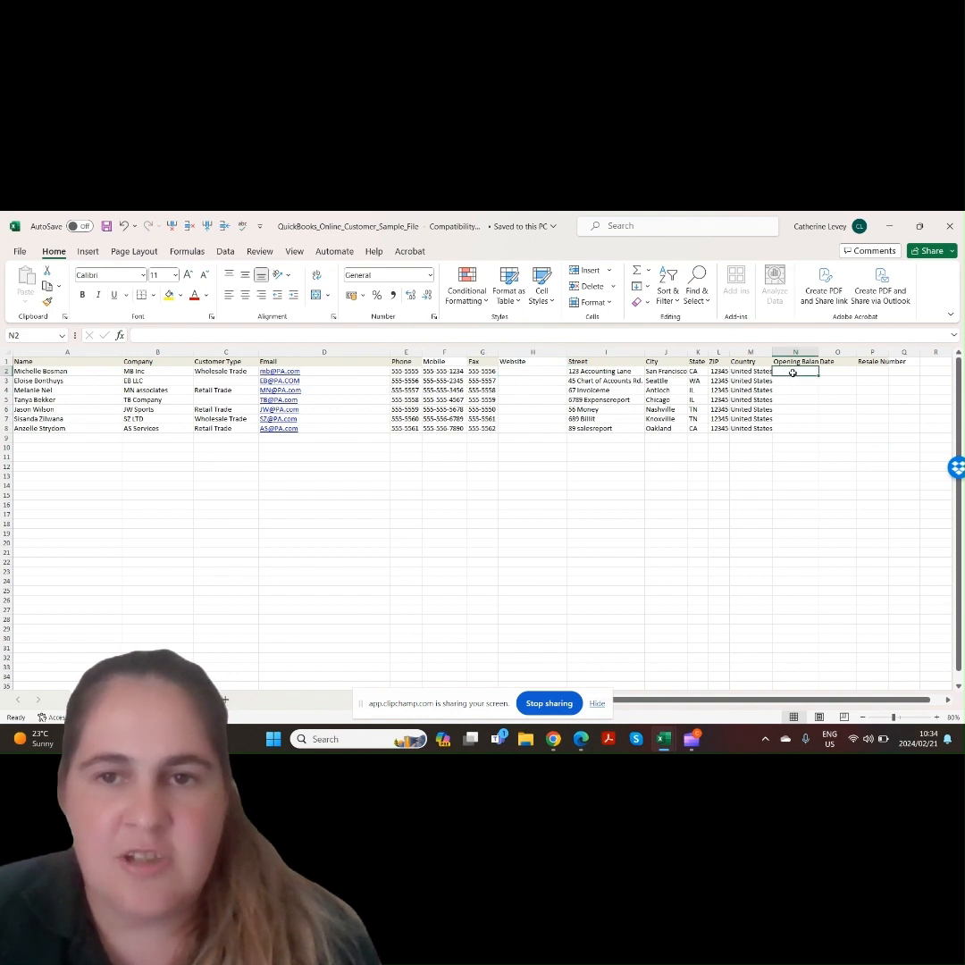
left_click(831, 420)
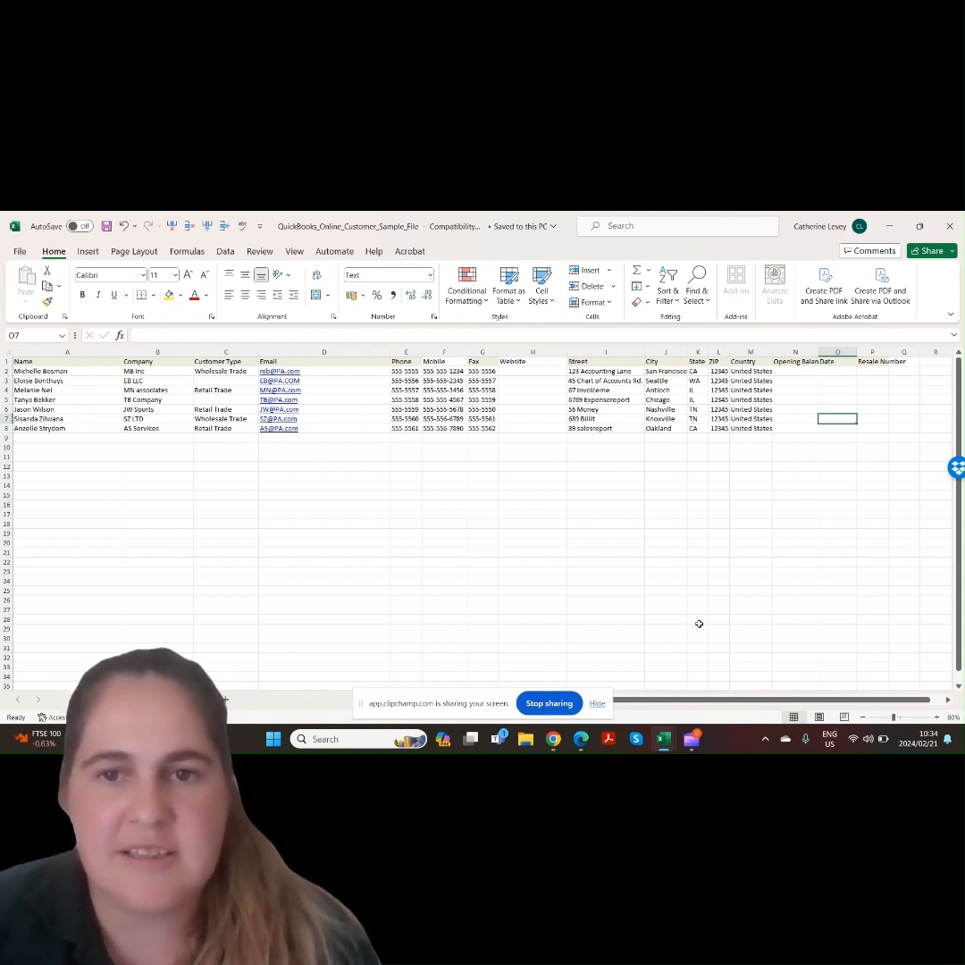
left_click(580, 739)
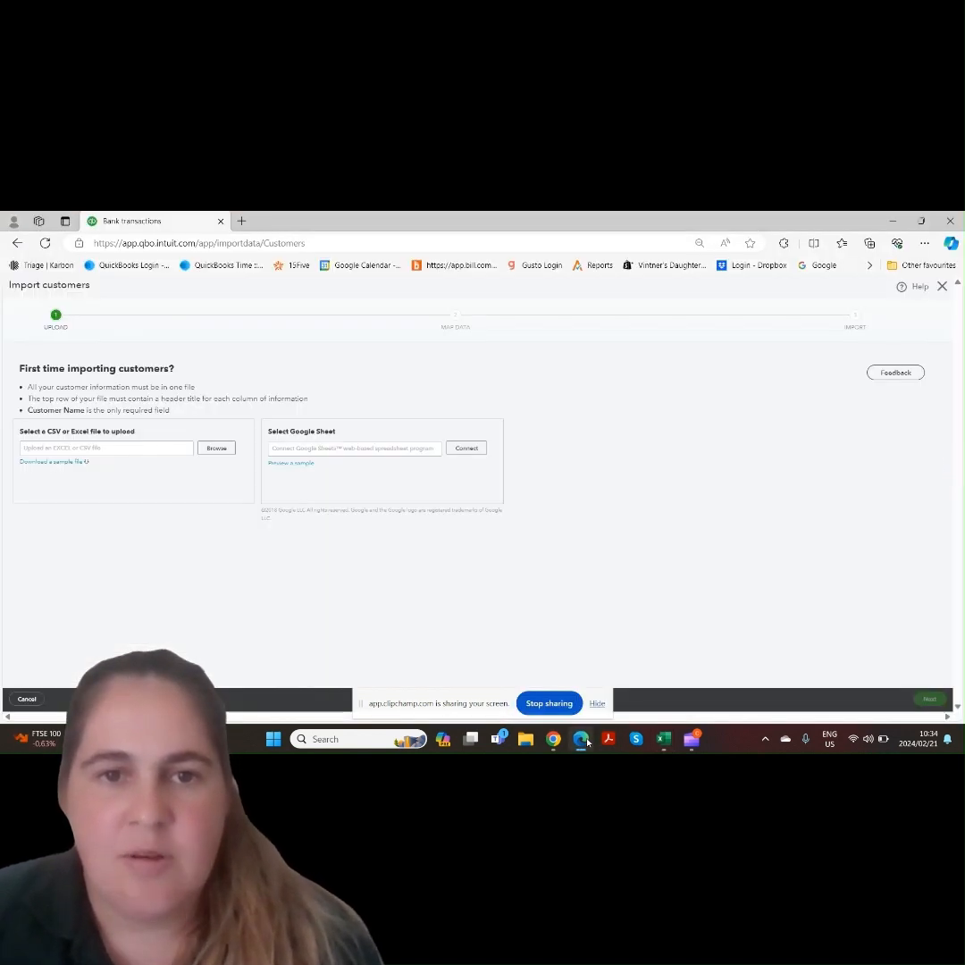
Upload QuickBooks_Online_Customer_Sample_File and keep the suggested field mappings
left_click(221, 449)
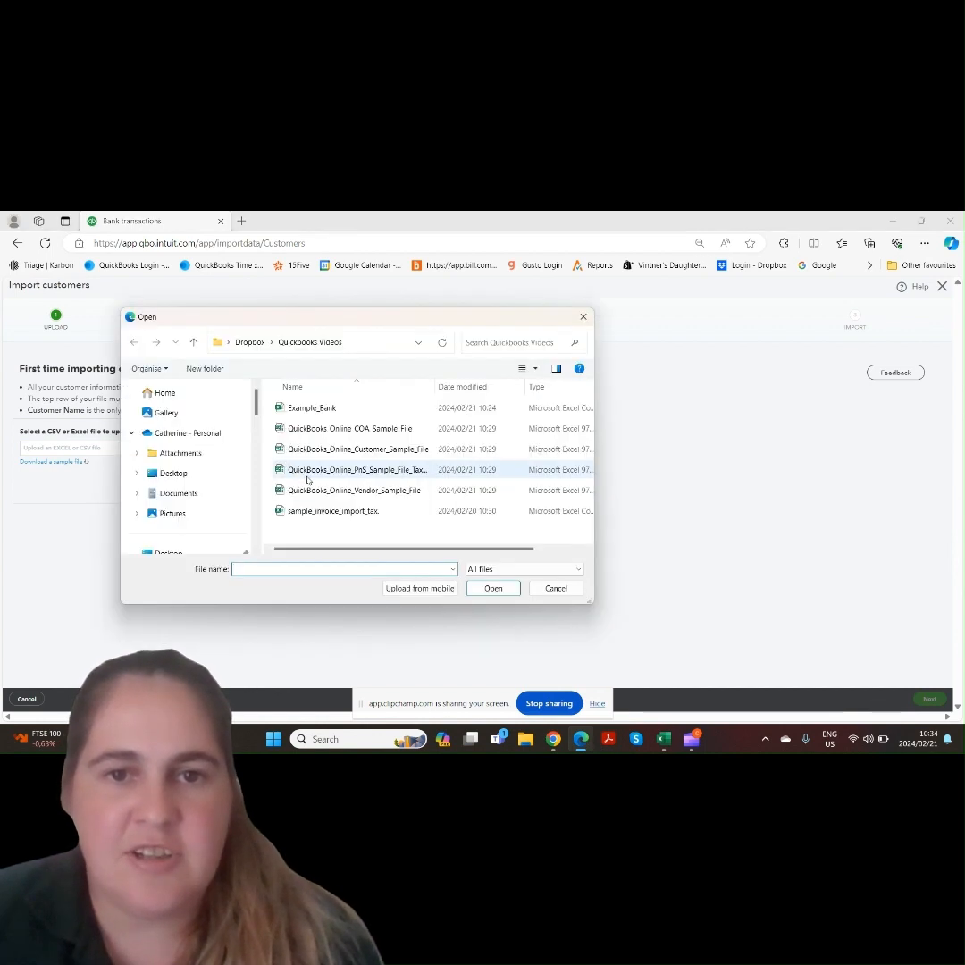
double_click(384, 451)
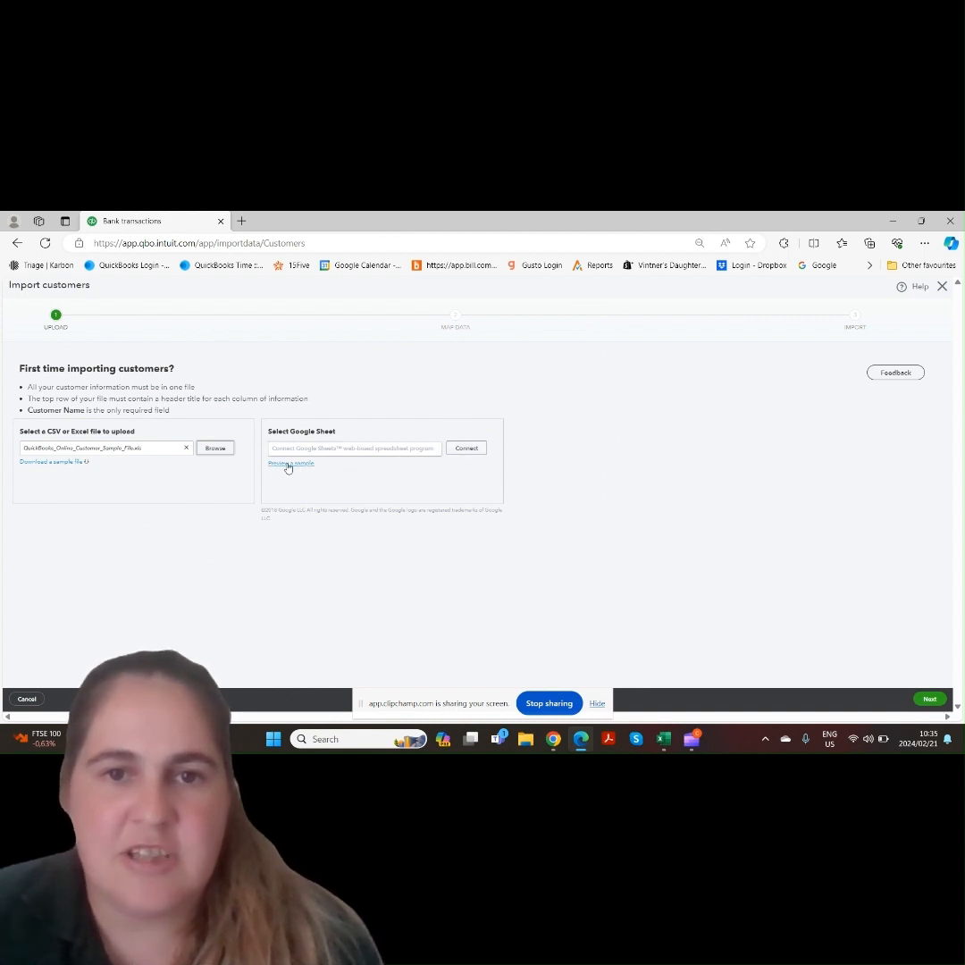
left_click(931, 698)
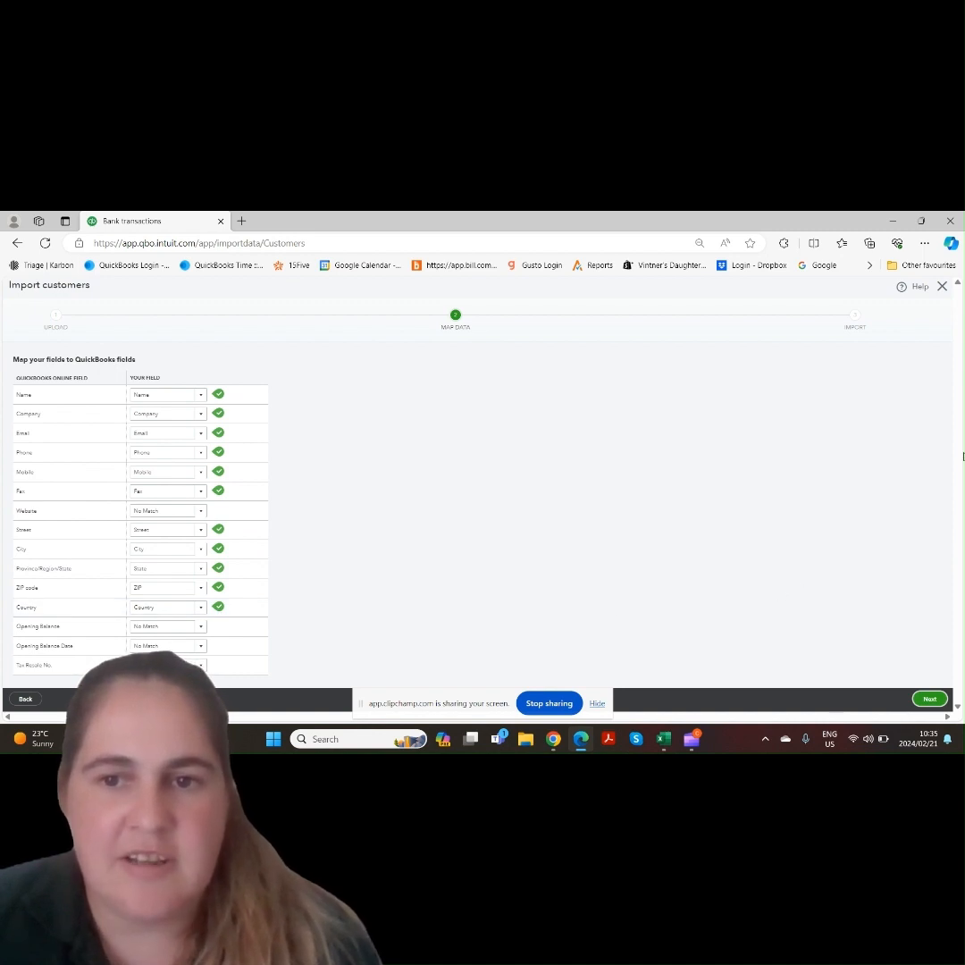
left_click(930, 698)
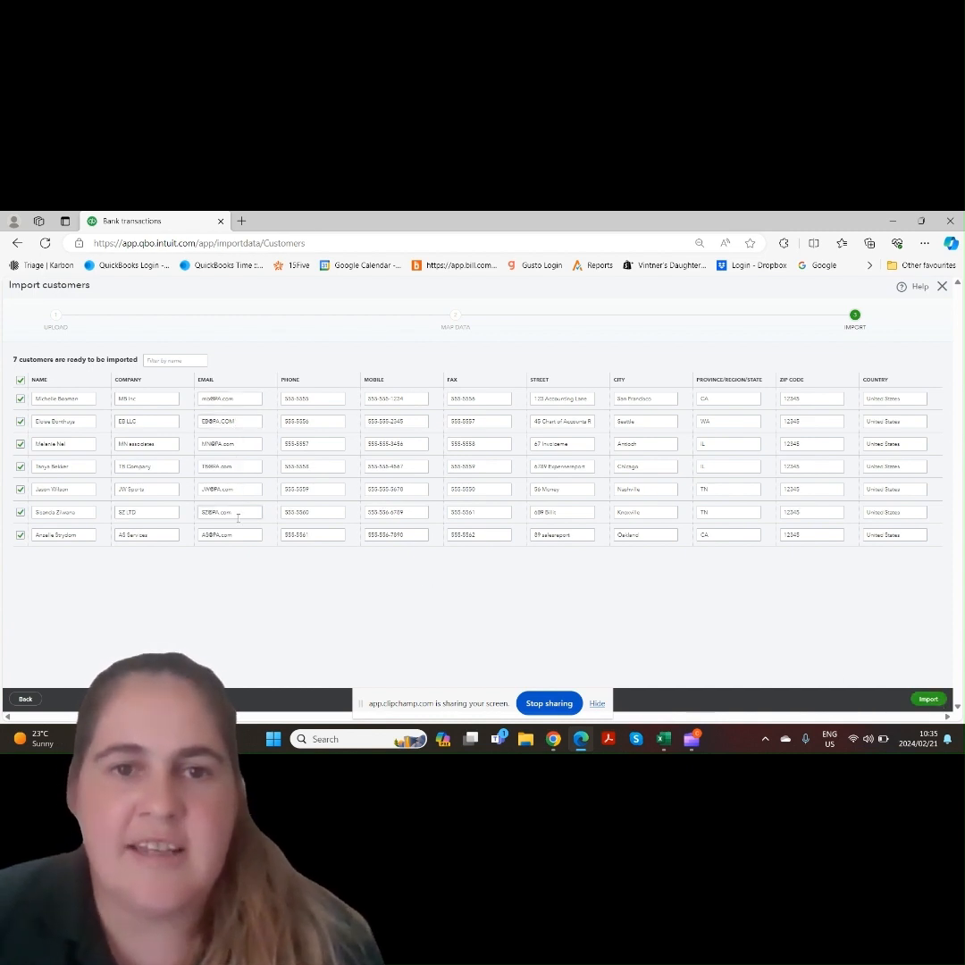
Change the first customer's email prefix to MB and import all customers
left_click(207, 400)
left_click(209, 400)
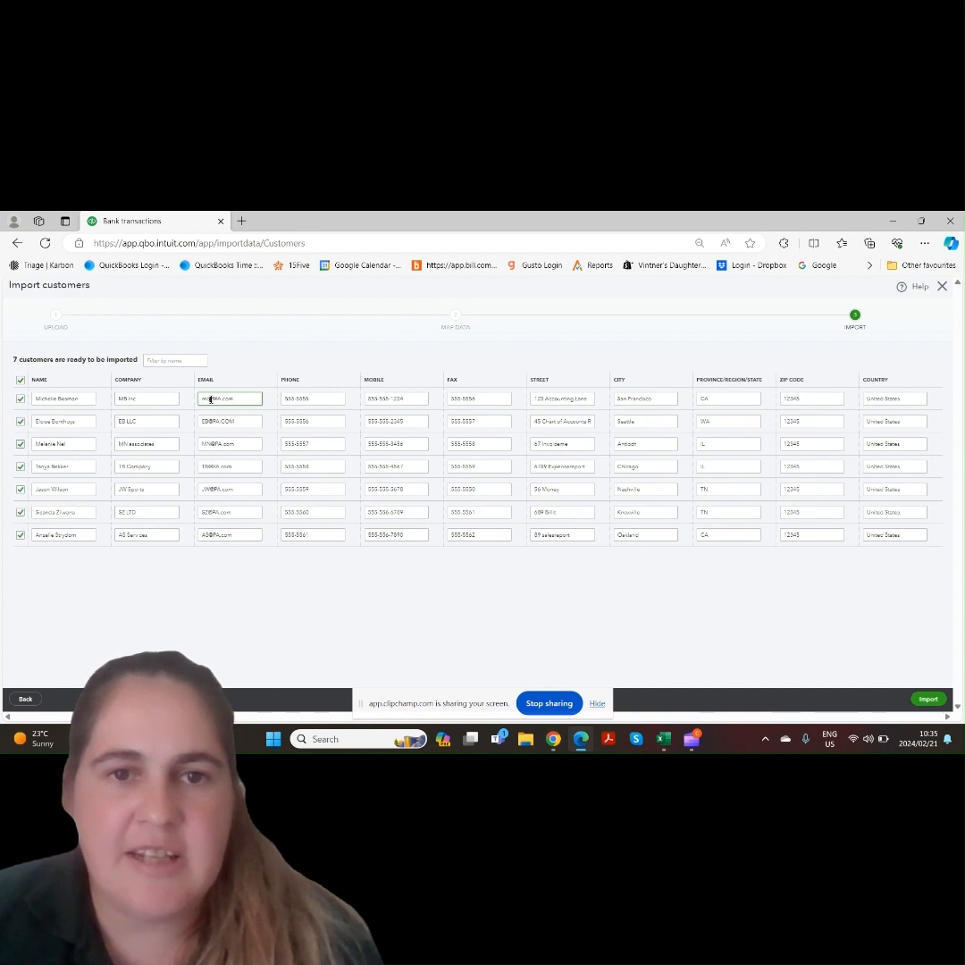
key("BackSpace")
key("BackSpace")
type("MB")
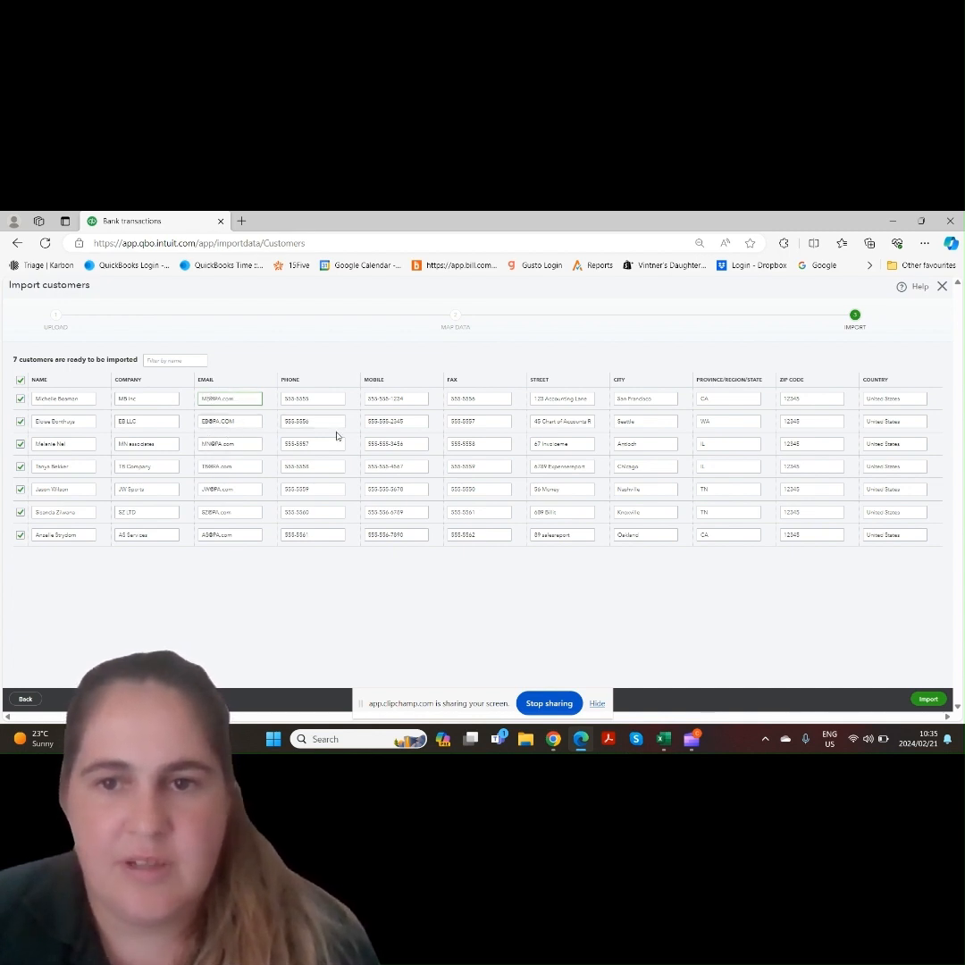
left_click(929, 700)
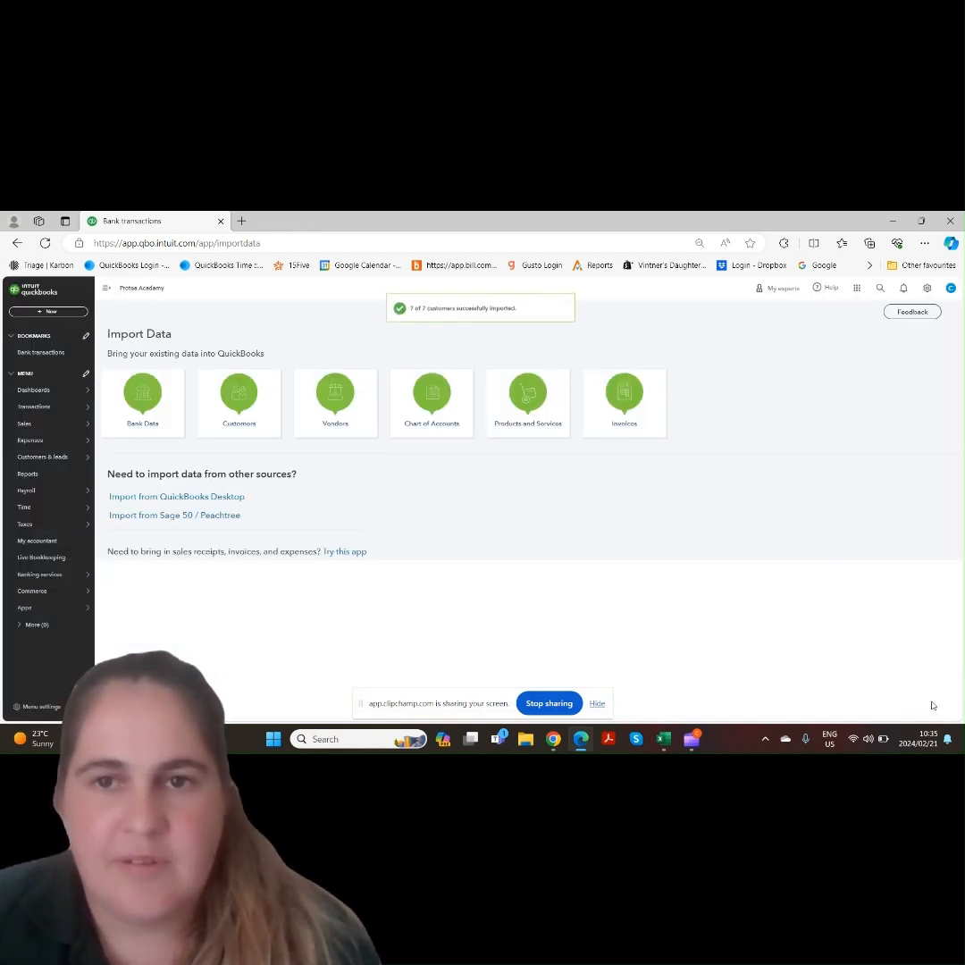
Open the Sales customers list to check the imported customers
mouse_move(61, 461)
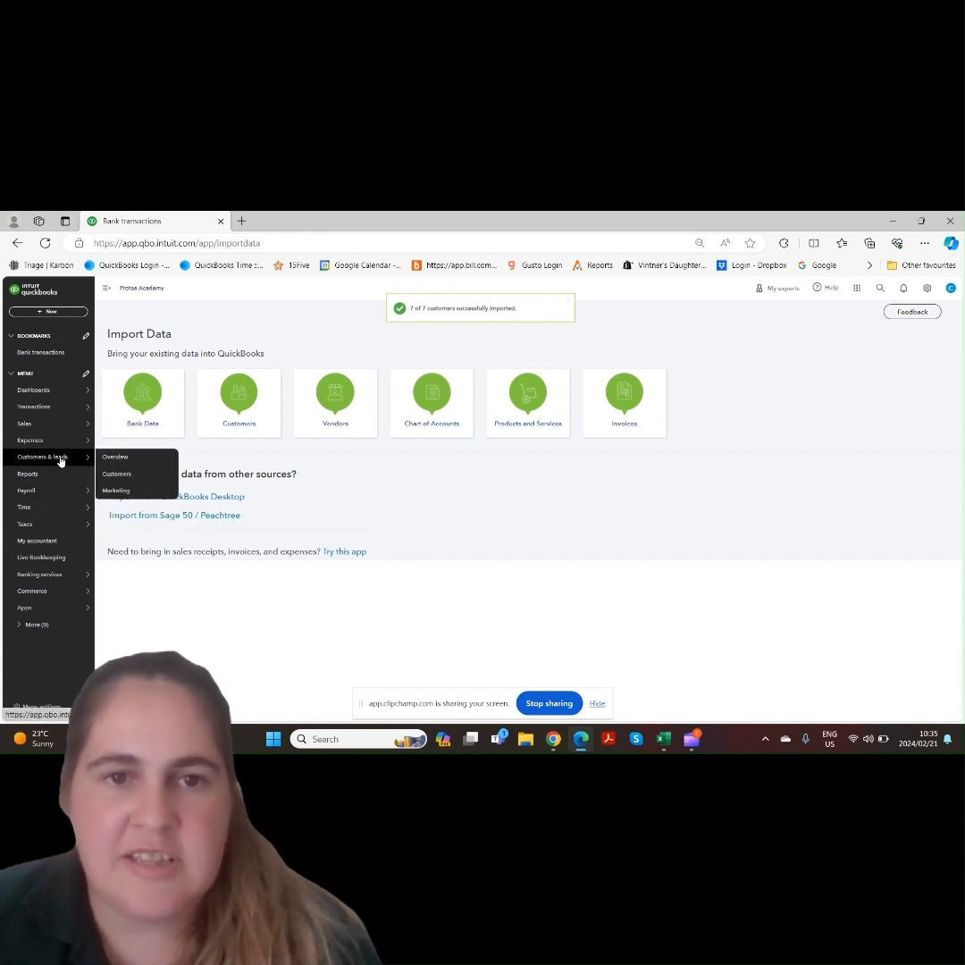
mouse_move(52, 425)
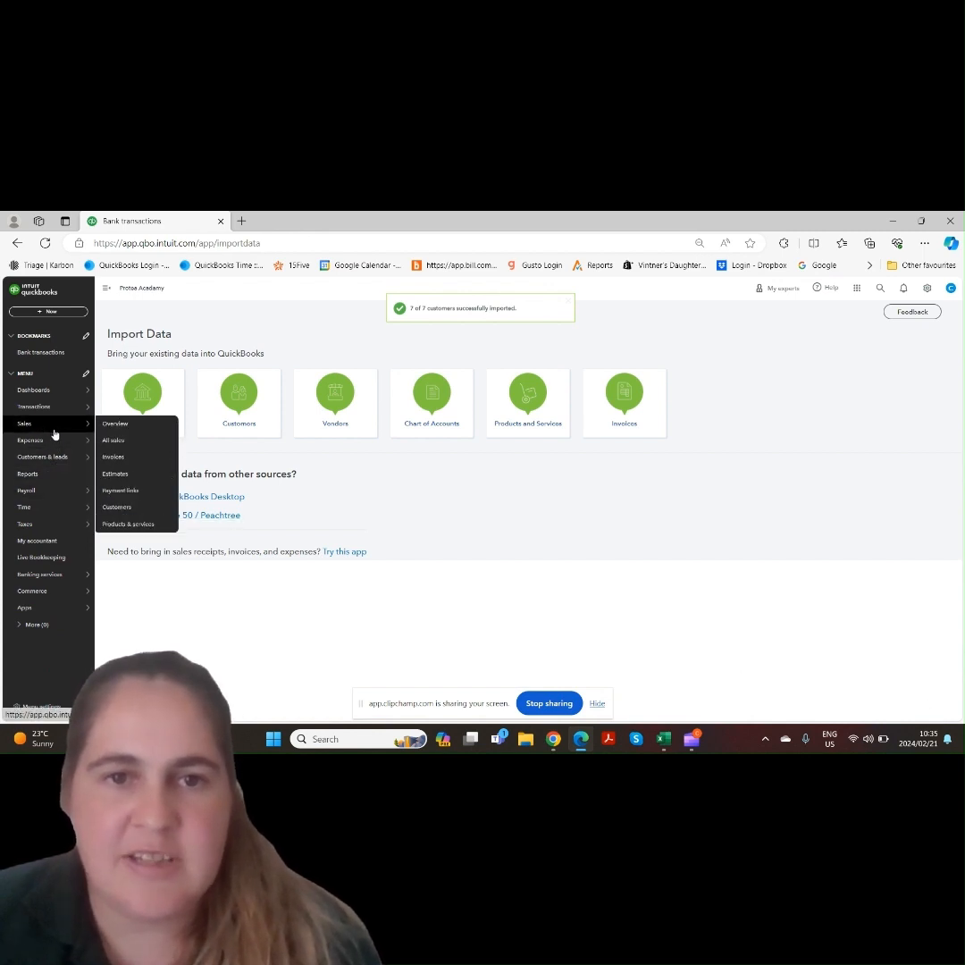
left_click(129, 510)
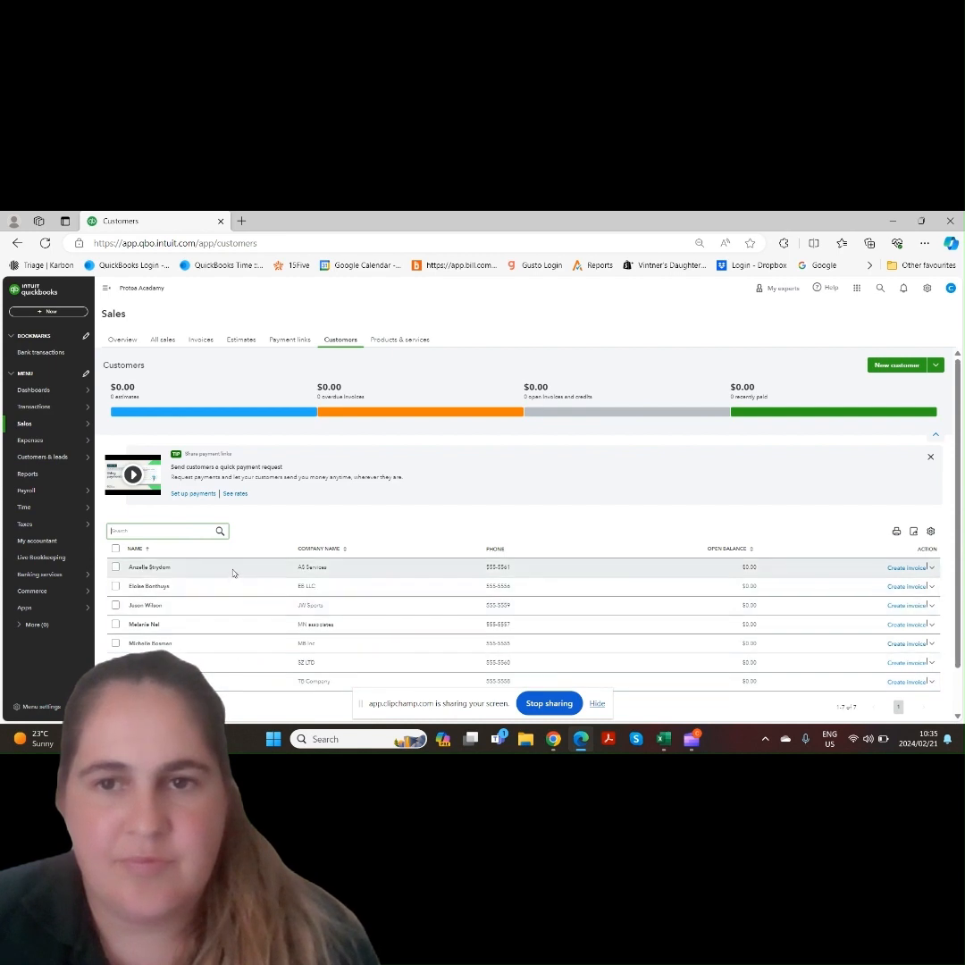
Reopen Import Data from the settings tools and start a vendor import
left_click(927, 287)
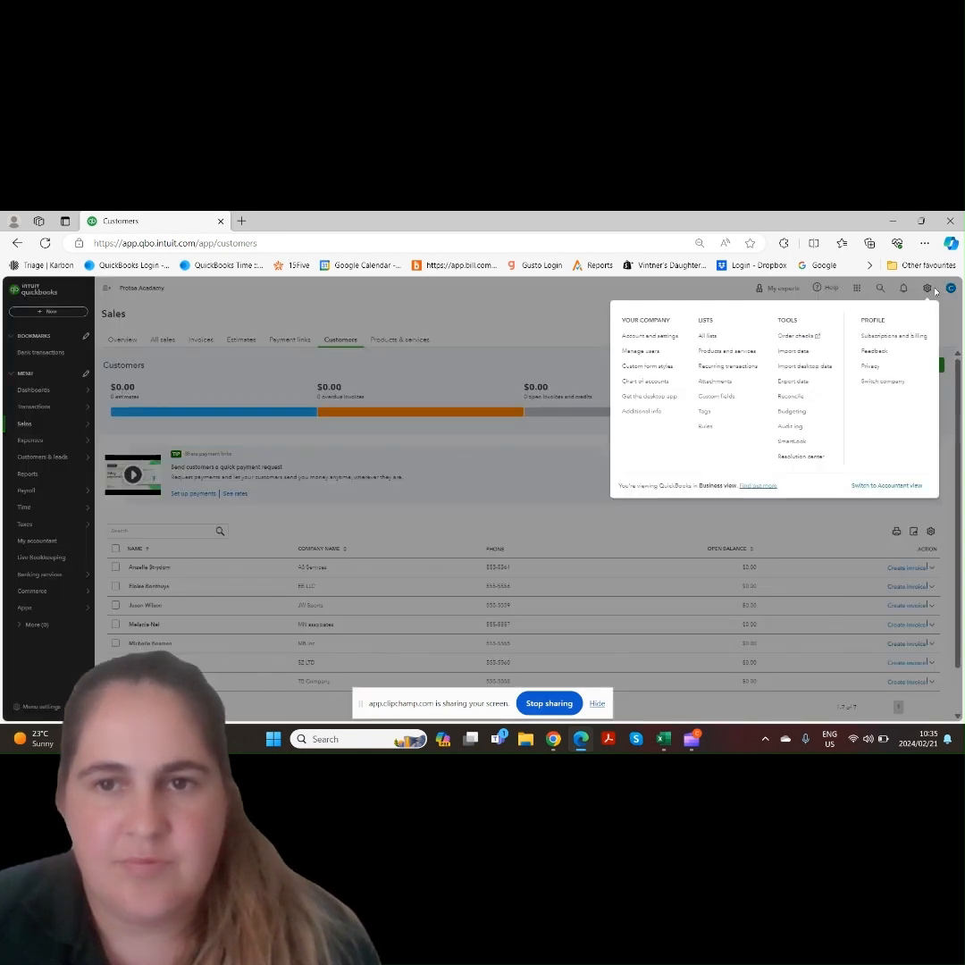
left_click(808, 351)
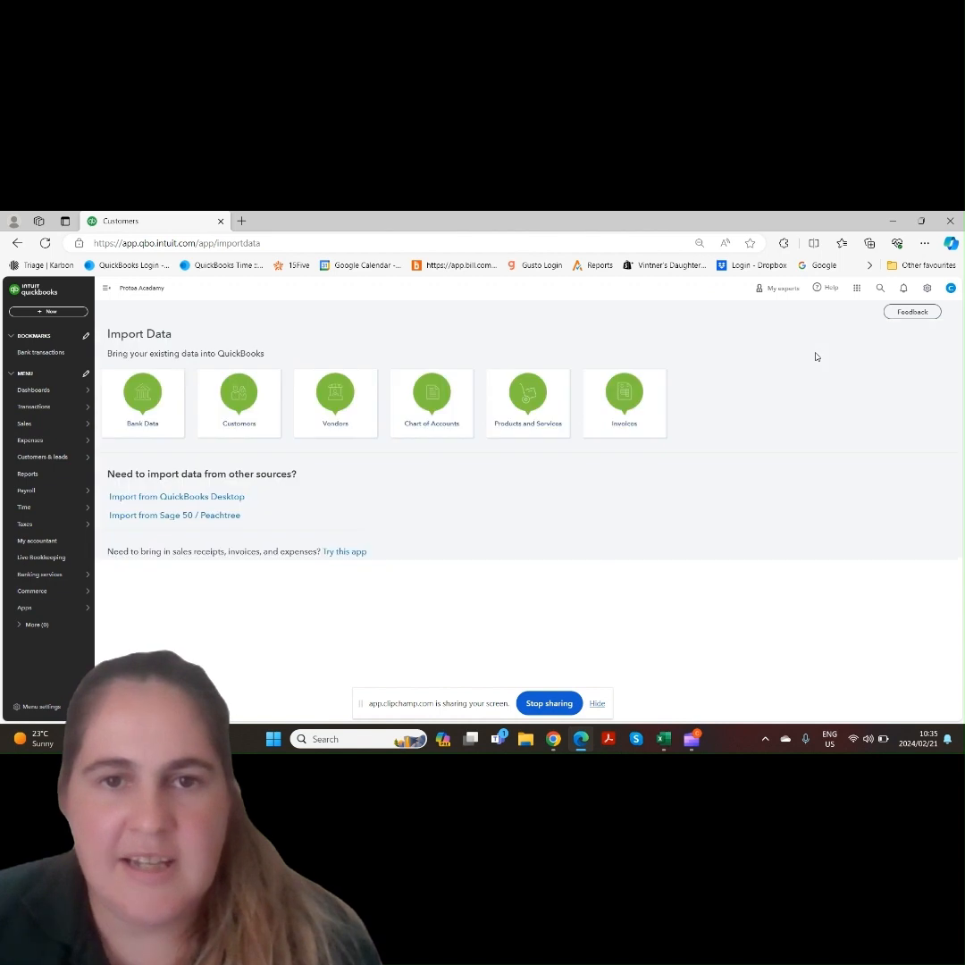
left_click(348, 421)
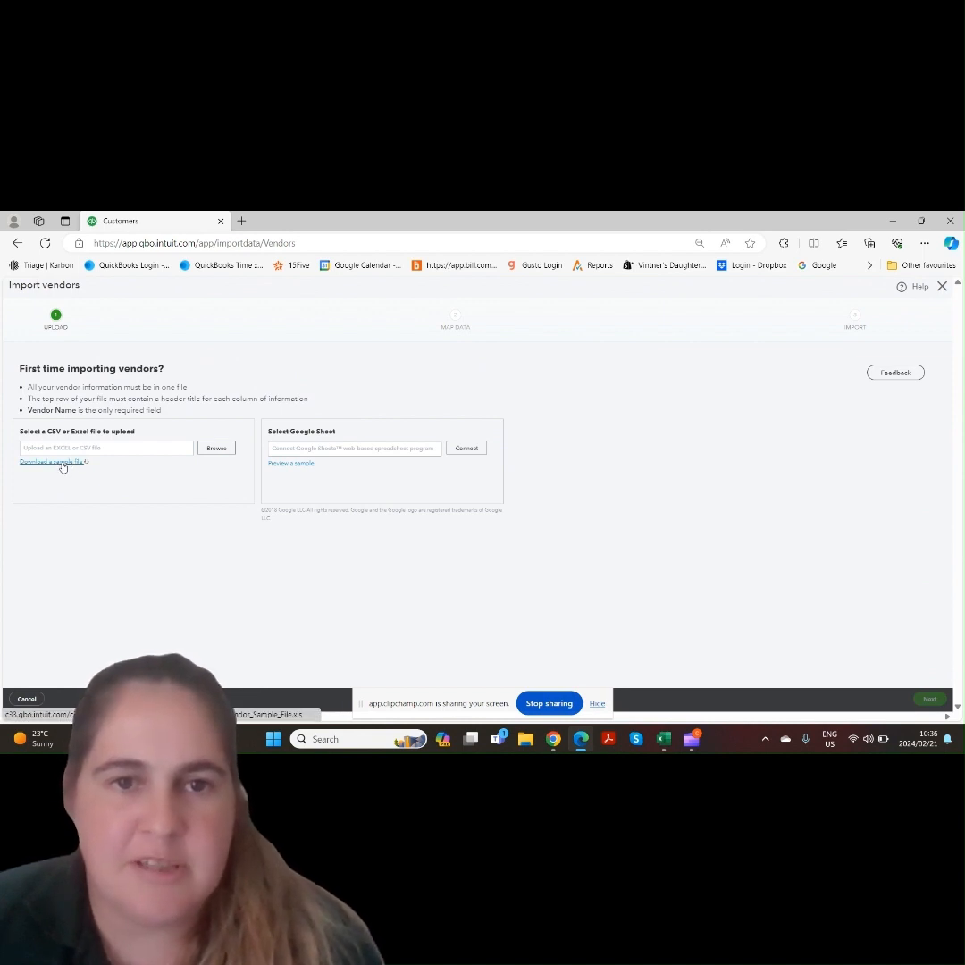
Select QuickBooks_Online_Vendor_Sample_File as the vendor file to upload
left_click(220, 451)
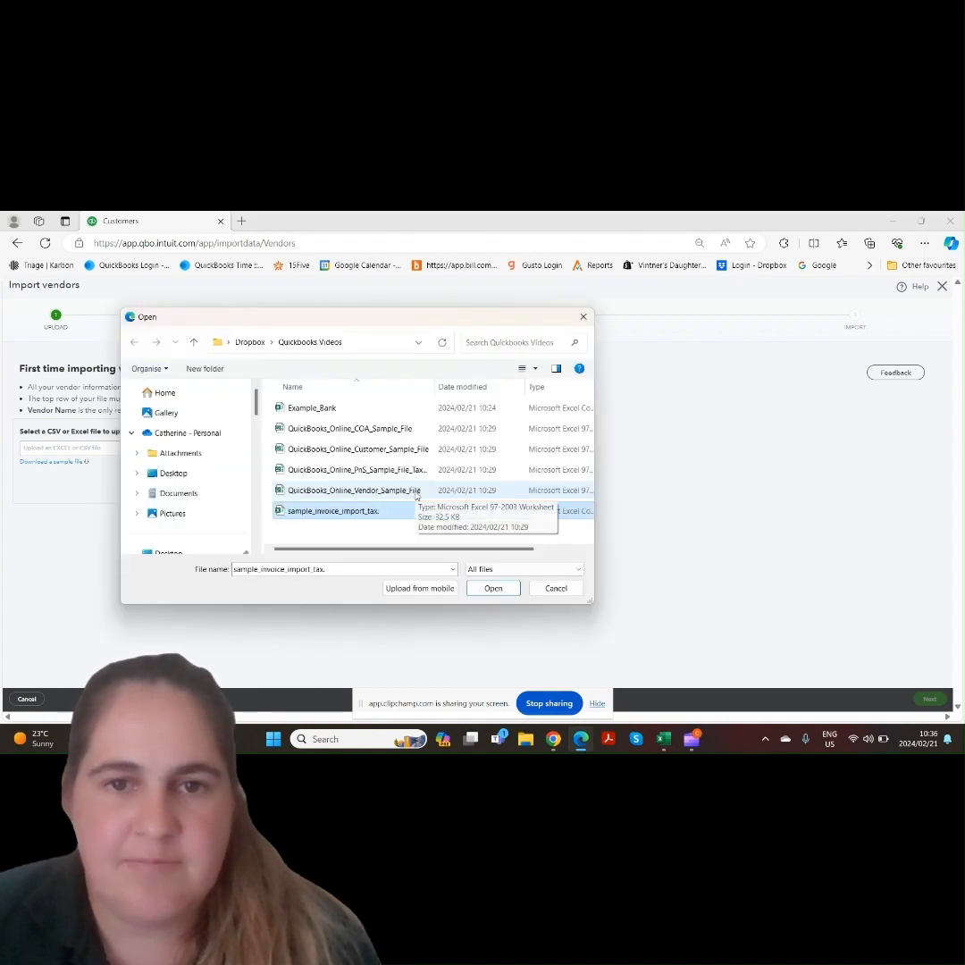
left_click(416, 493)
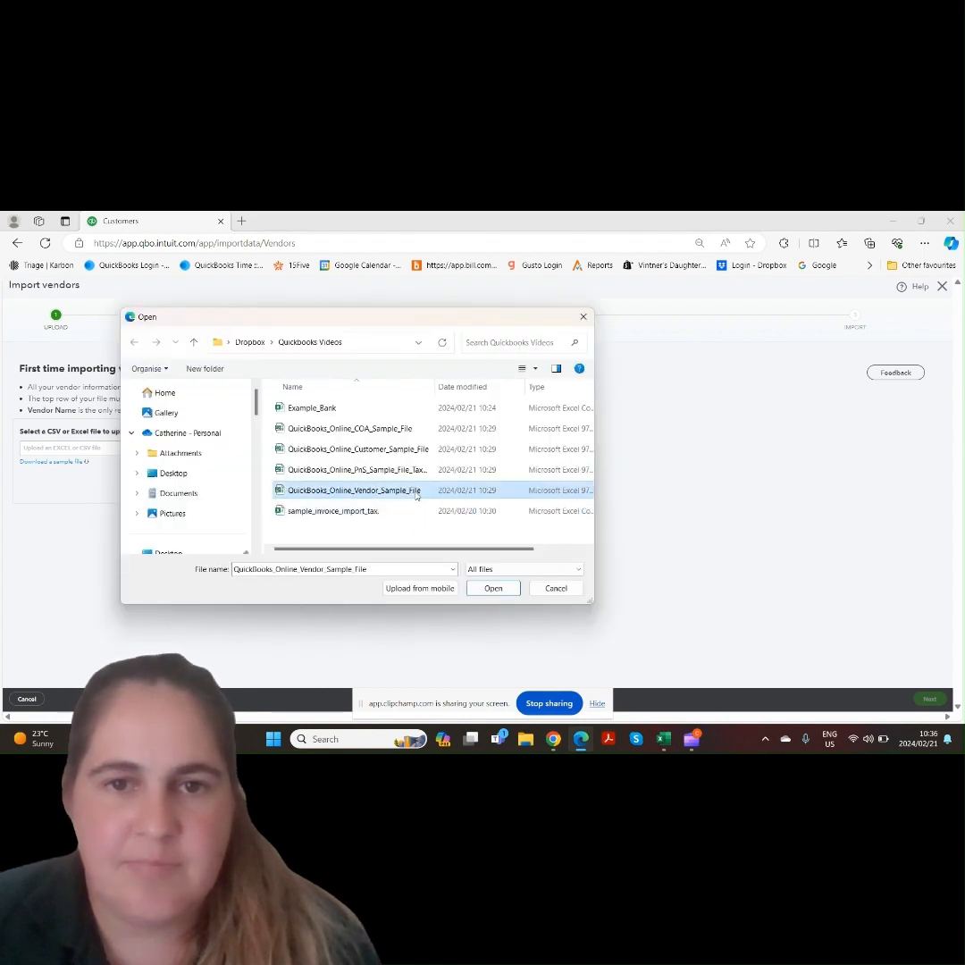
left_click(493, 590)
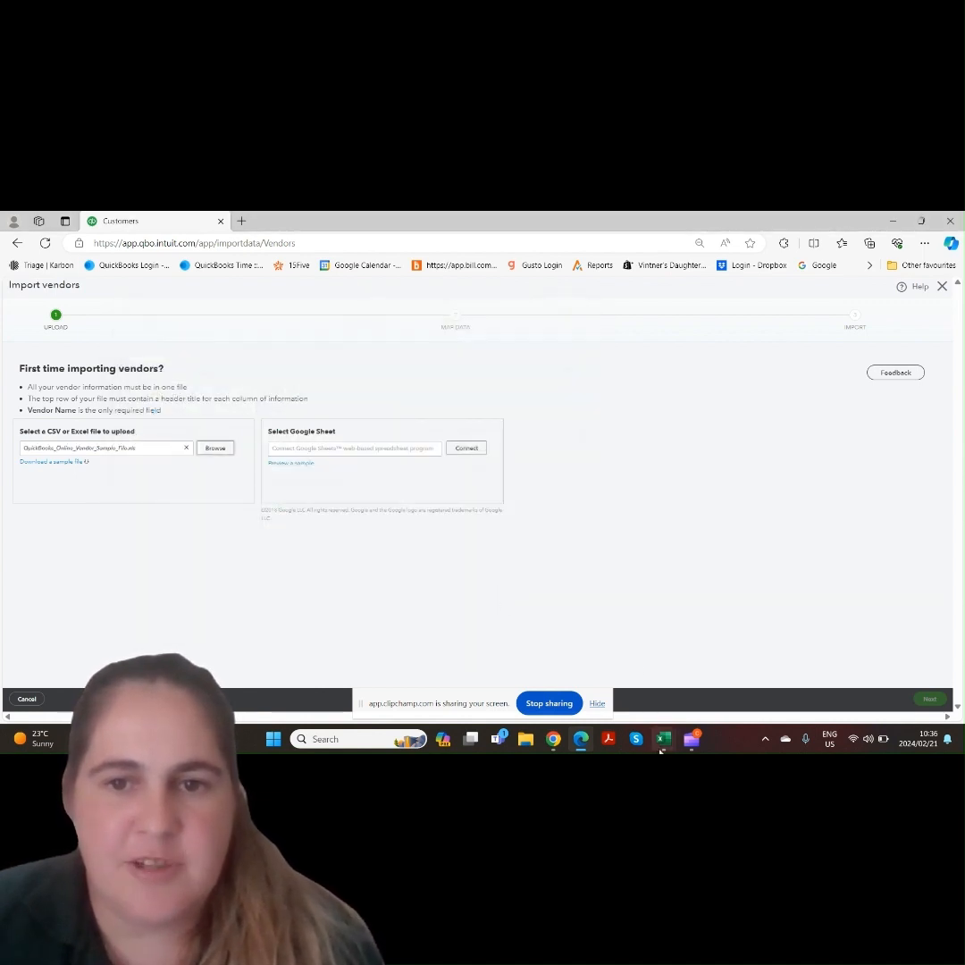
Review the vendor sample spreadsheet in Excel, then return to the browser
left_click(663, 740)
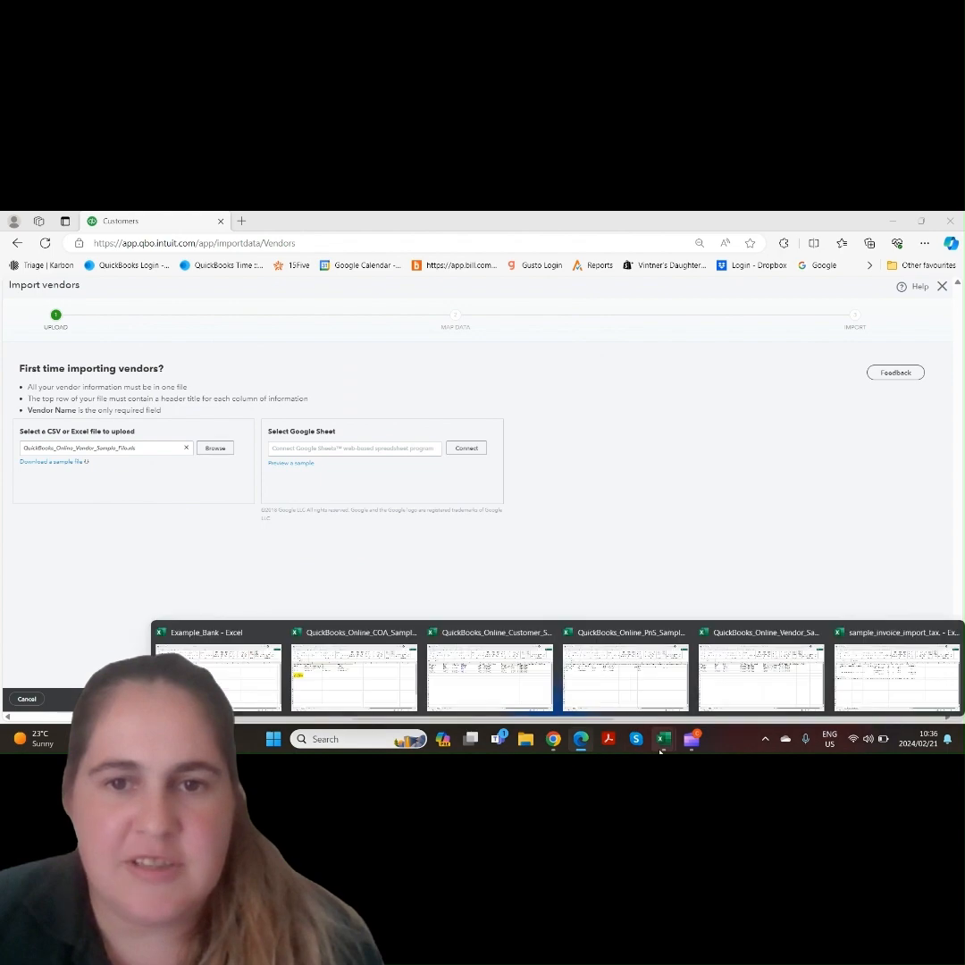
left_click(729, 688)
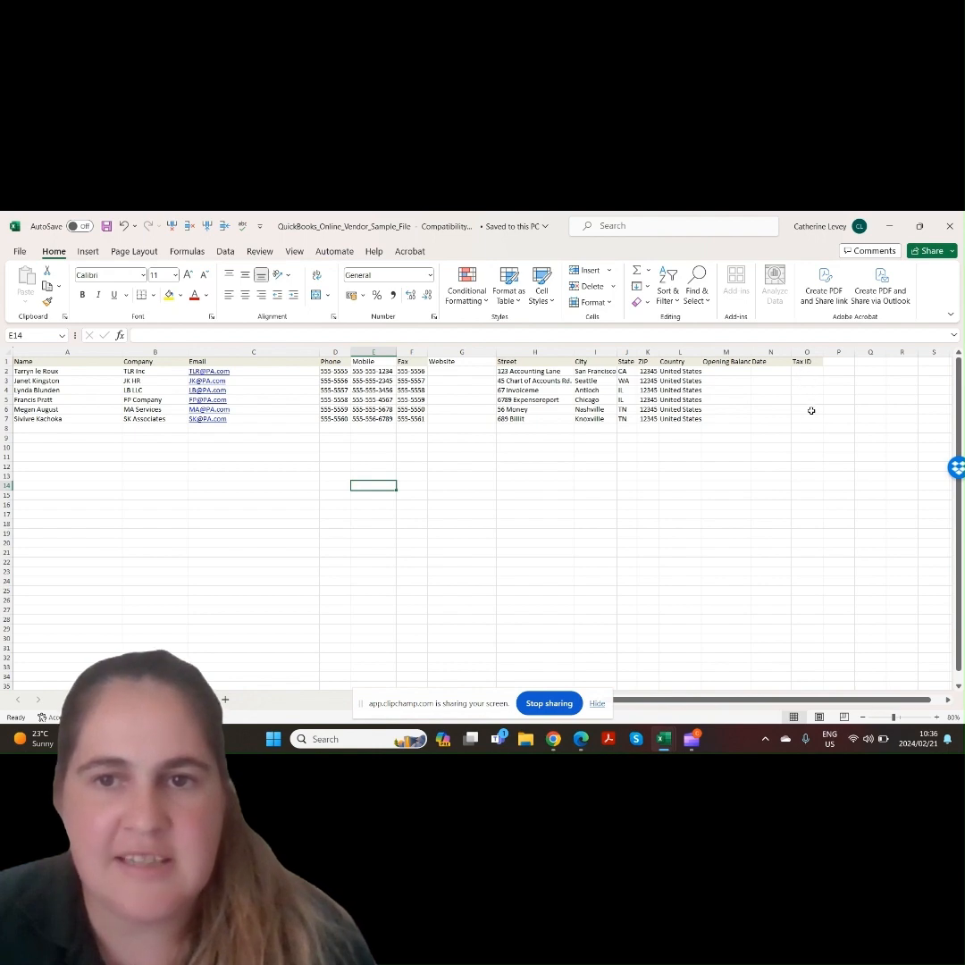
left_click(580, 739)
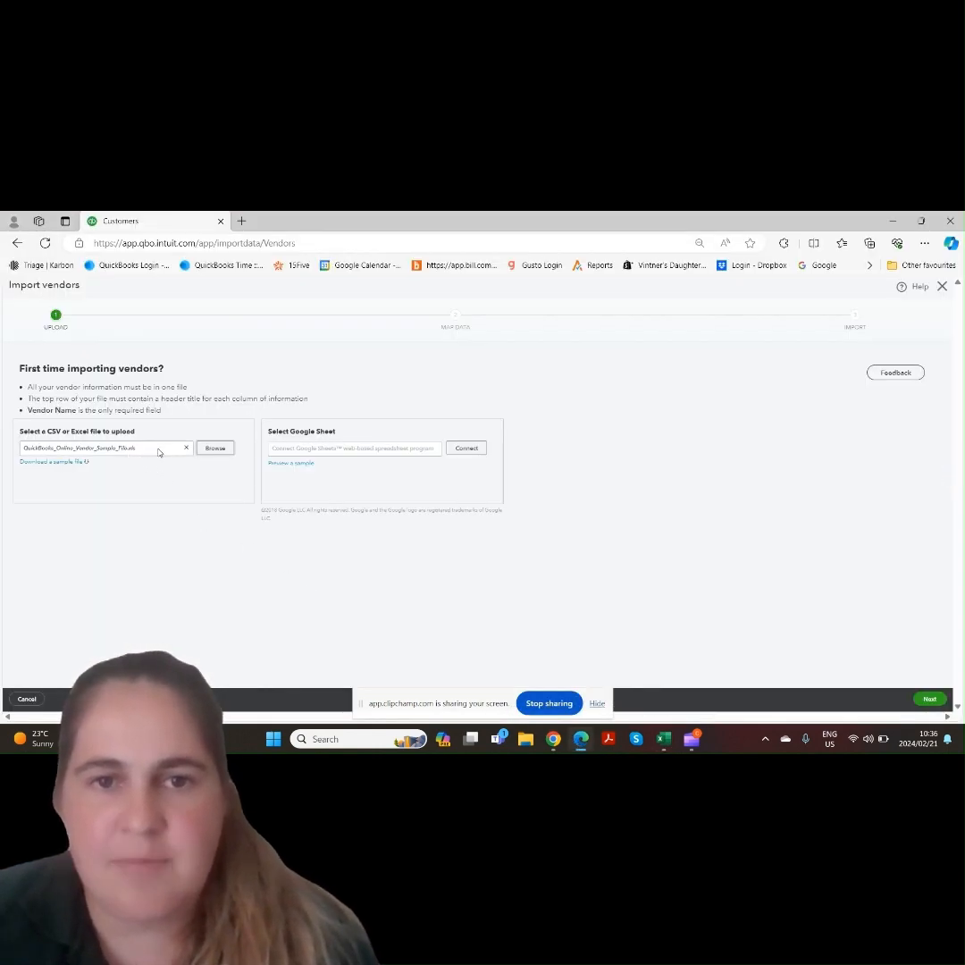
Continue with the suggested field mappings and import all vendors
left_click(928, 700)
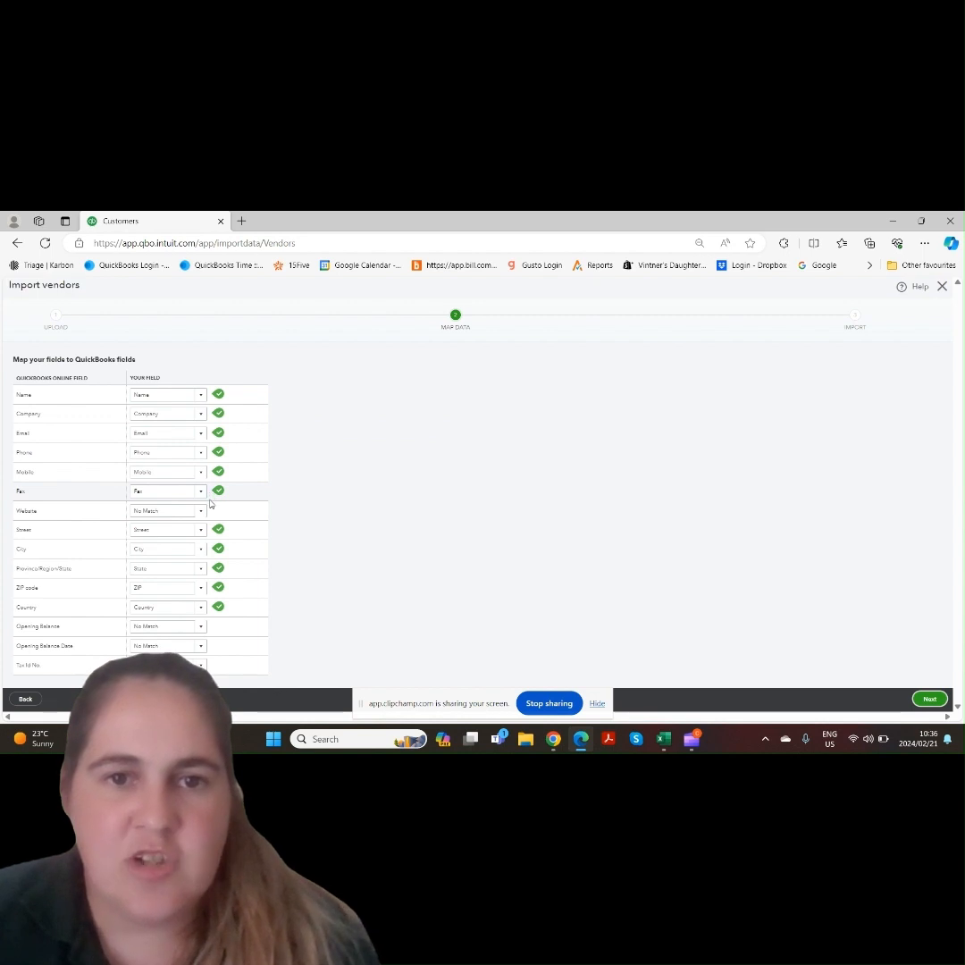
left_click(929, 698)
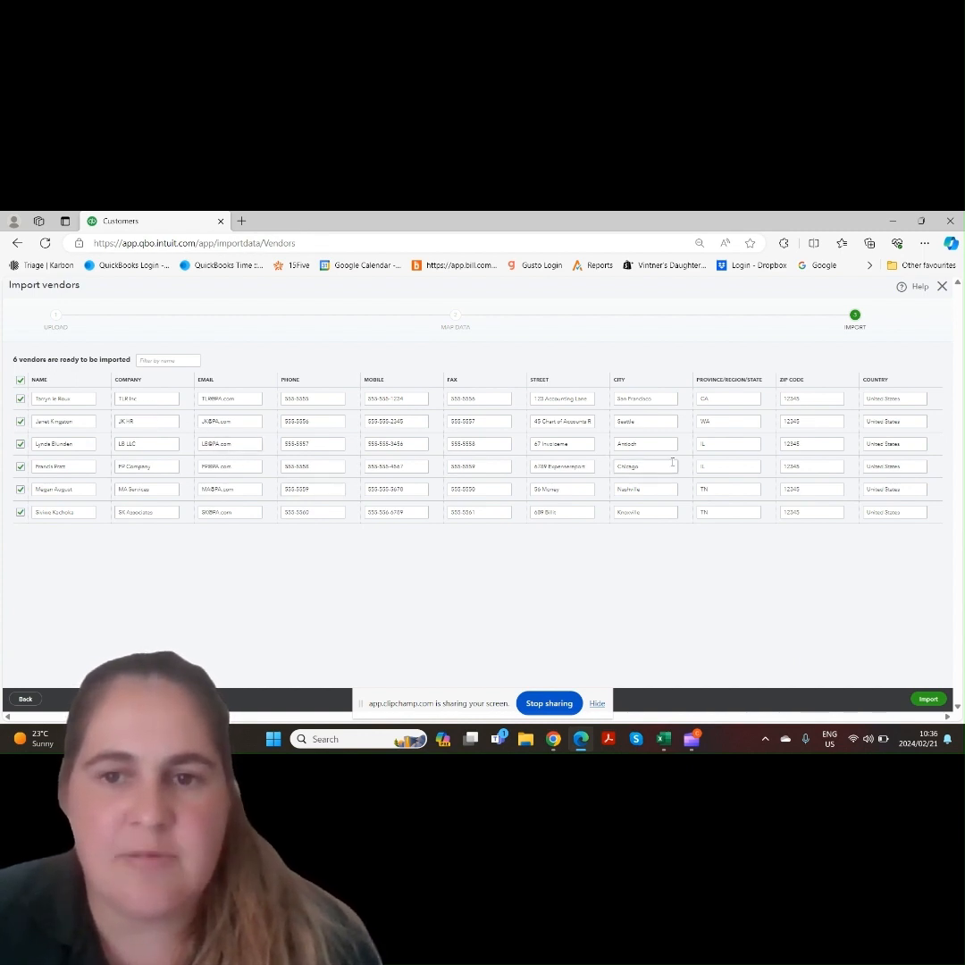
left_click(929, 699)
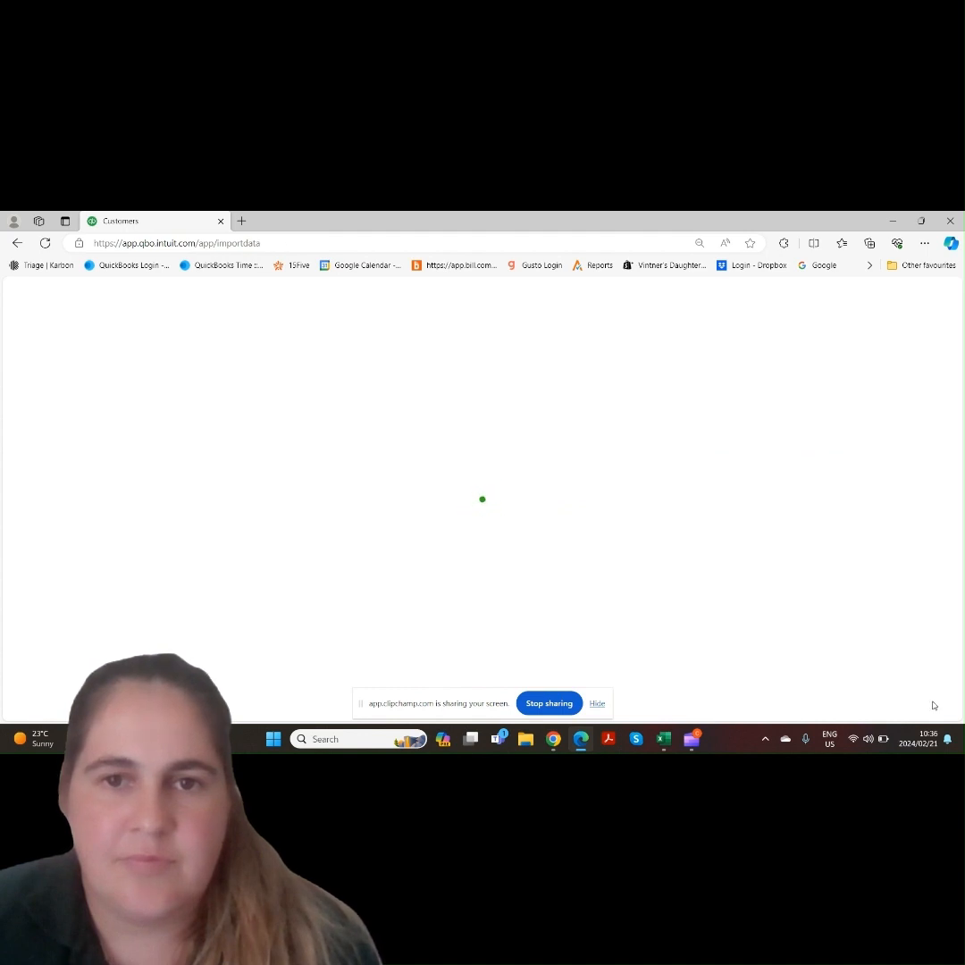
Open the Expenses vendors list to check the imported vendors
mouse_move(25, 446)
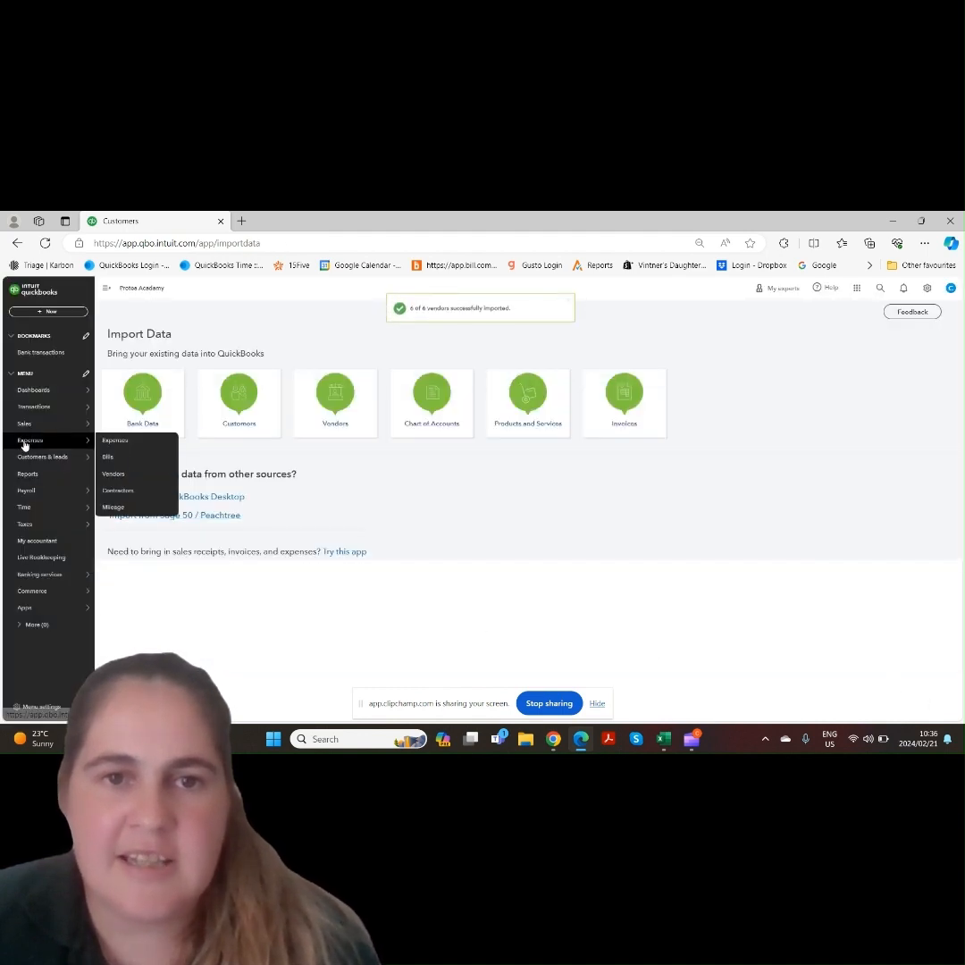
left_click(117, 474)
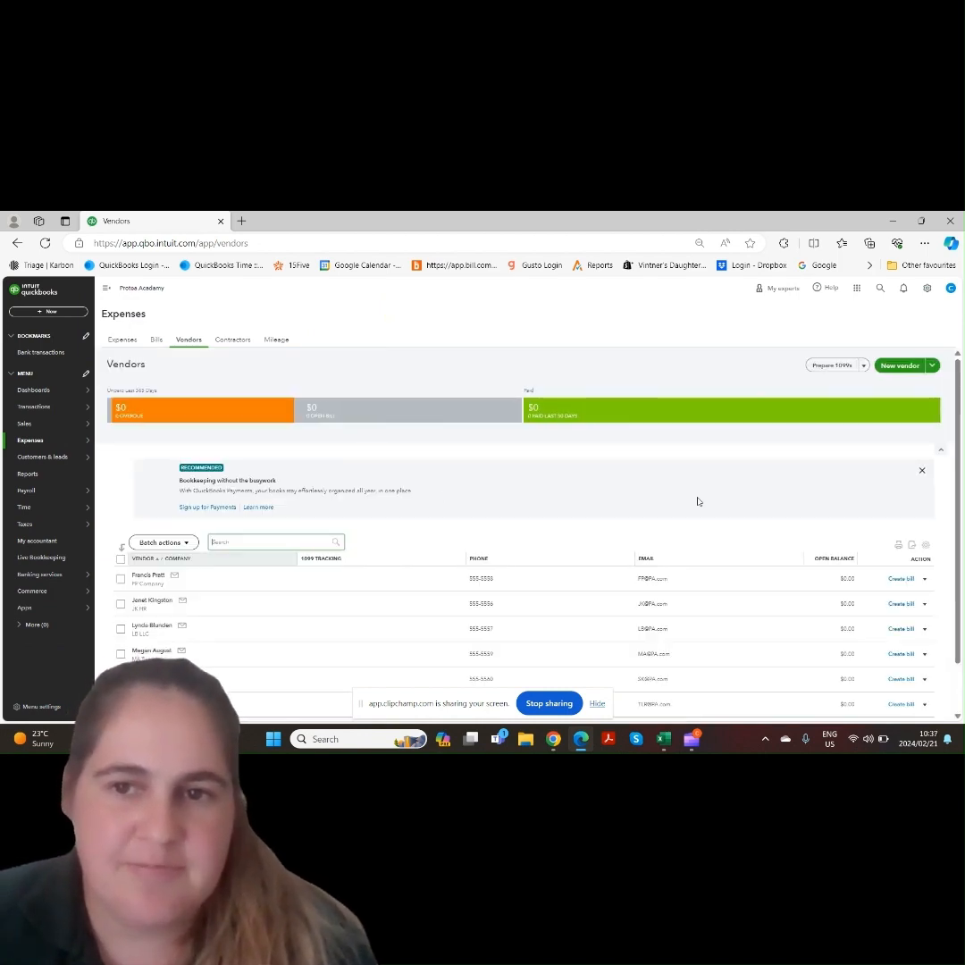
scroll(402, 536, "down", 1)
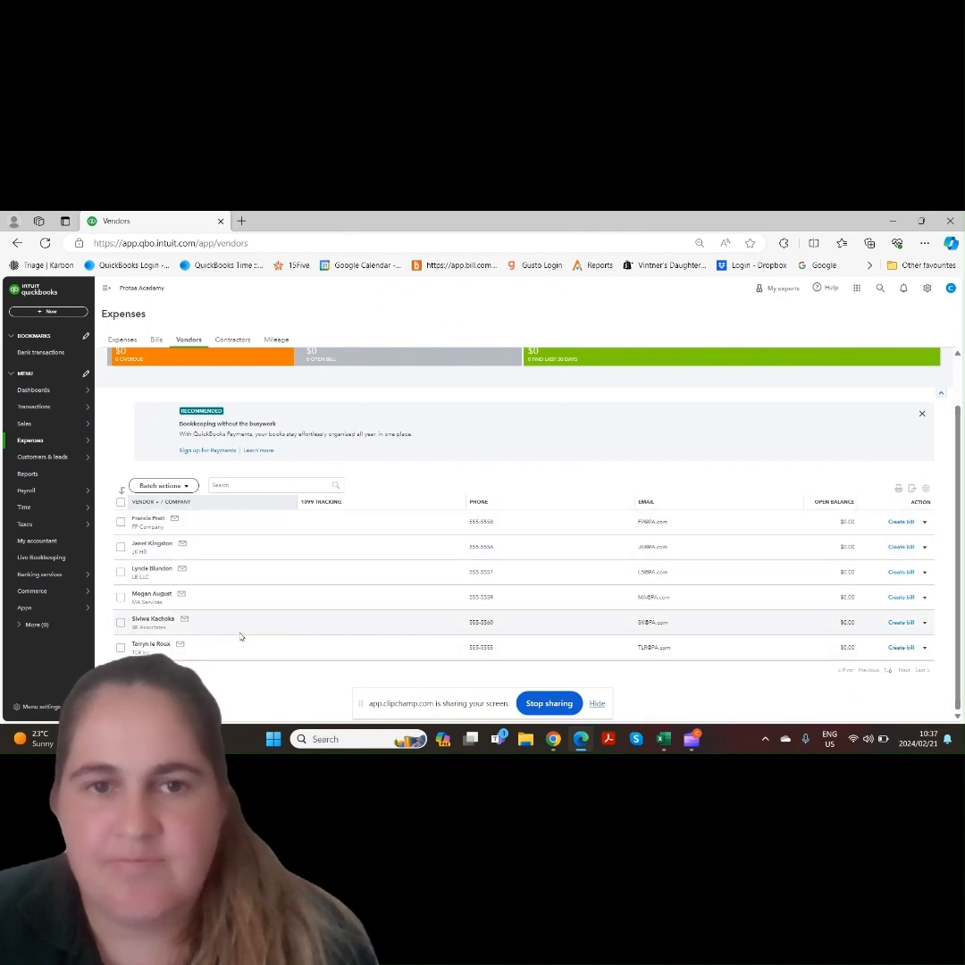
scroll(961, 447, "up", 1)
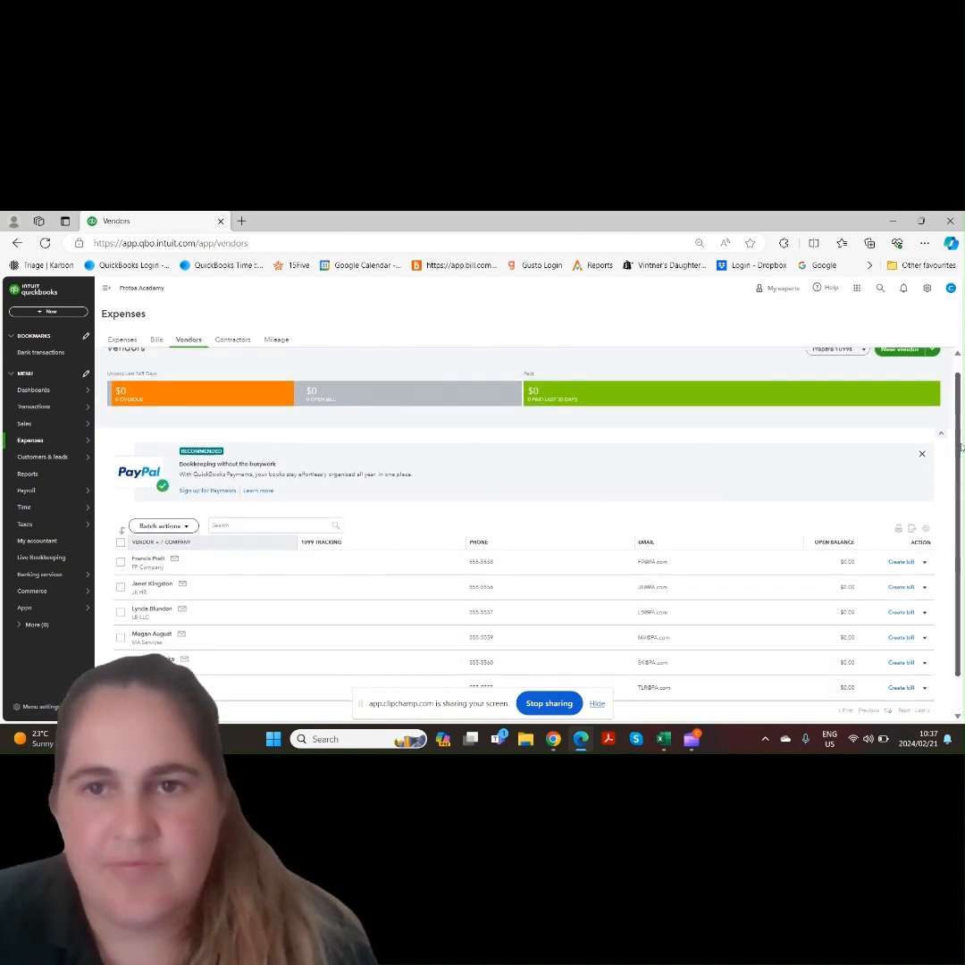
Open Import Data from the settings and choose to import the Chart of Accounts
left_click(926, 288)
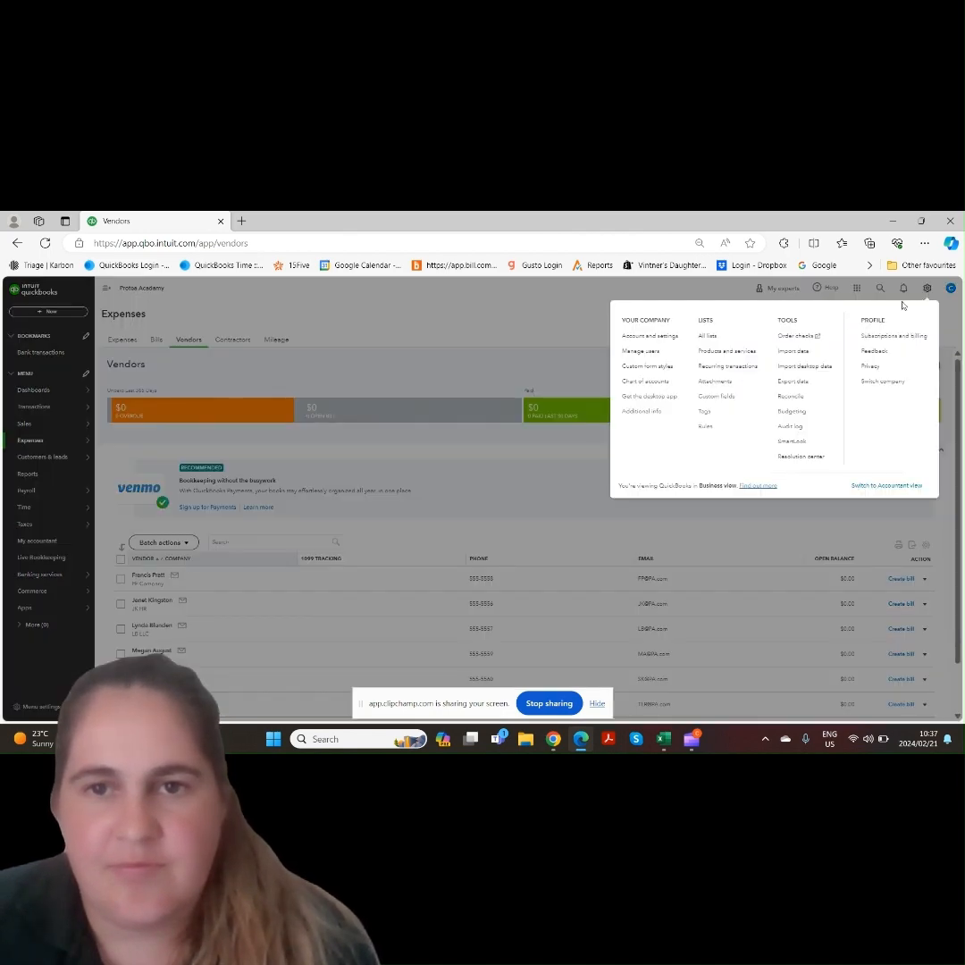
left_click(789, 353)
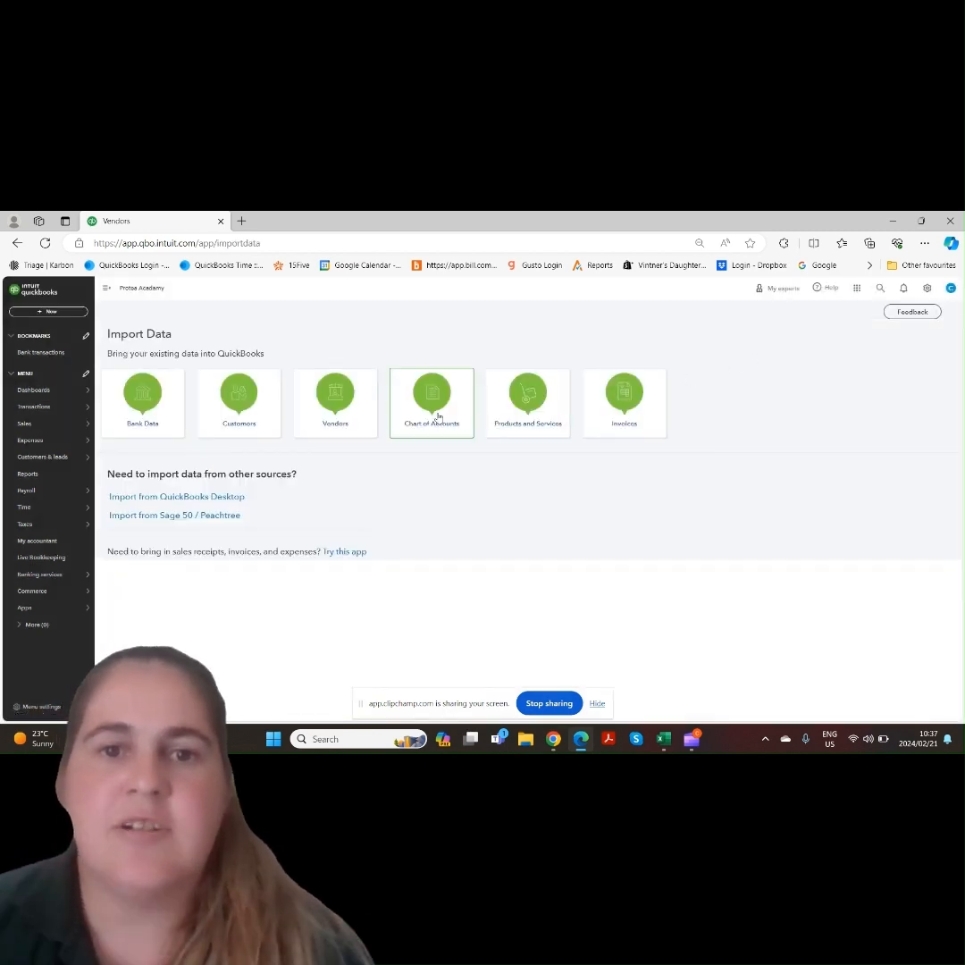
left_click(438, 417)
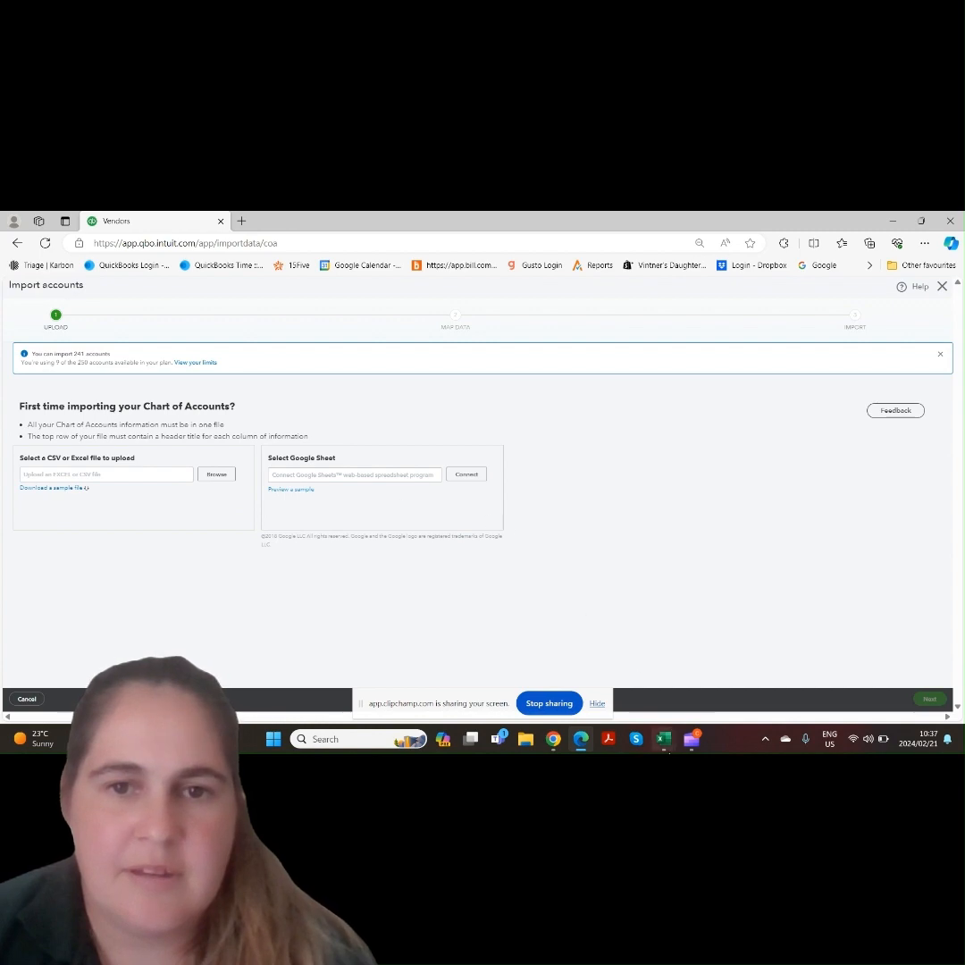
Review the chart of accounts sample spreadsheet in Excel, then return to the browser
mouse_move(663, 738)
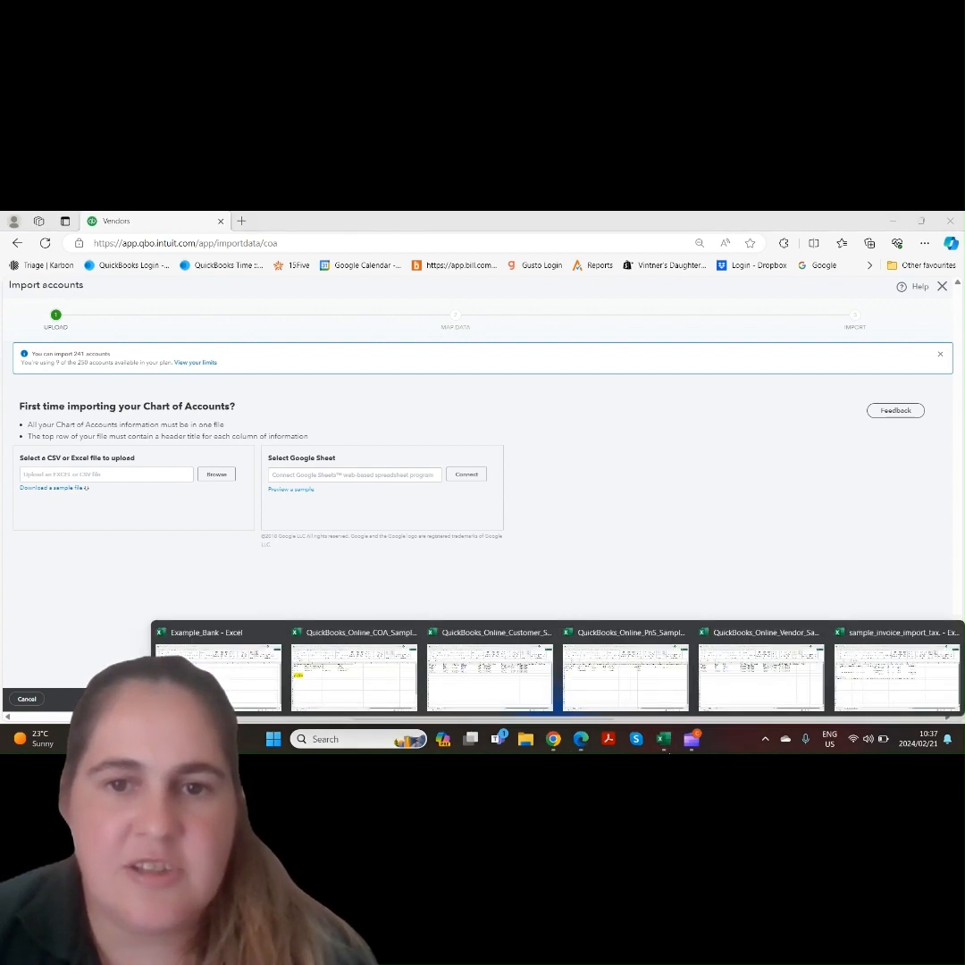
left_click(371, 666)
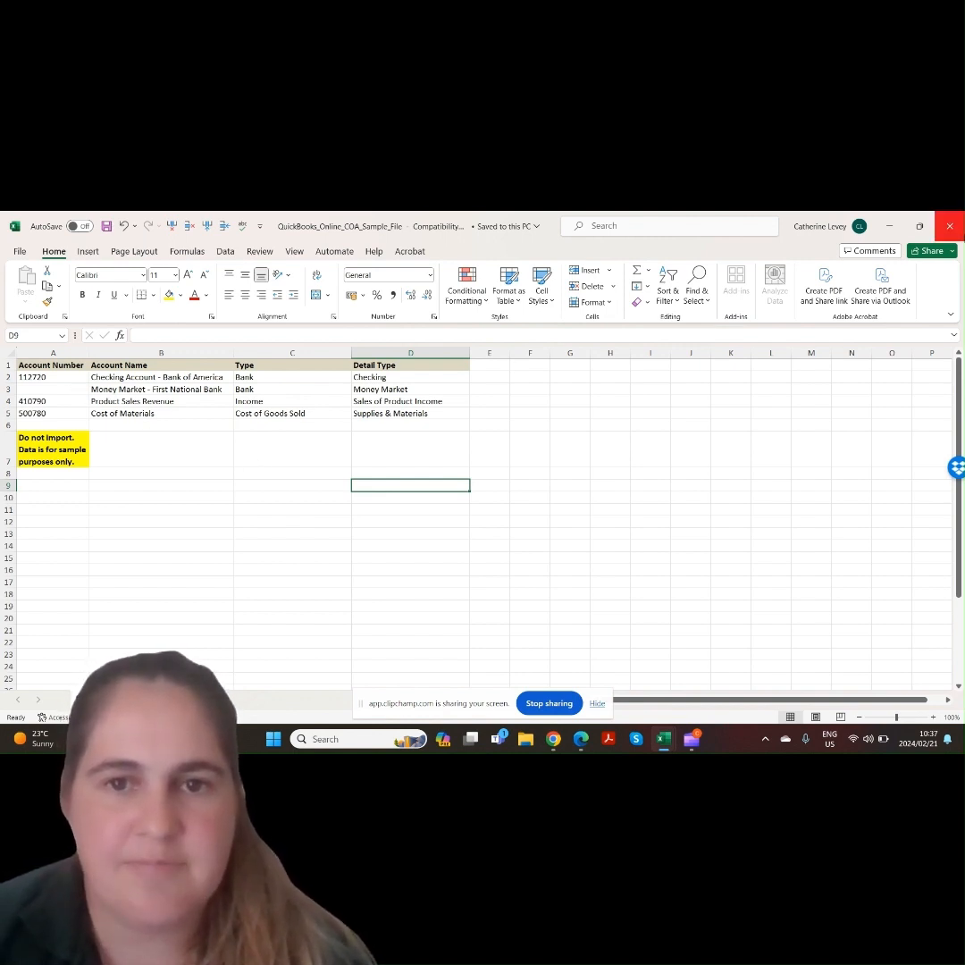
left_click(581, 742)
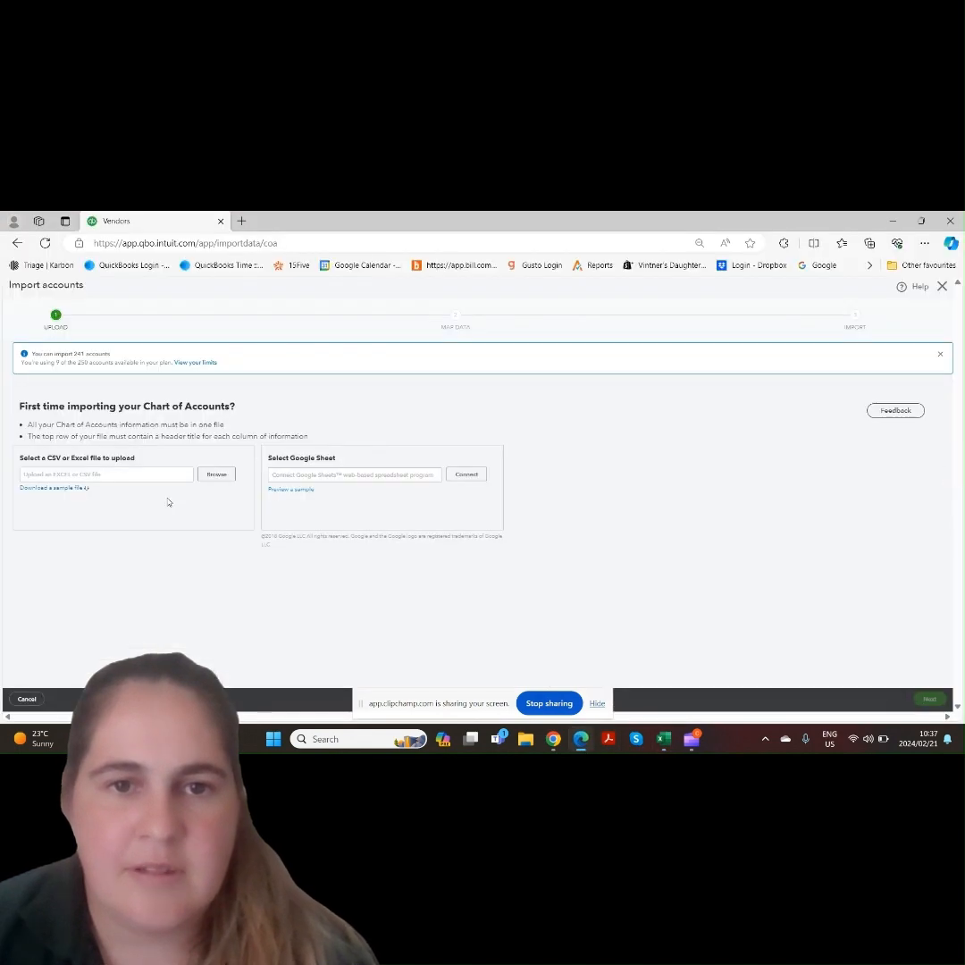
Upload QuickBooks_Online_COA_Sample_File and continue past the suggested field mappings
left_click(216, 474)
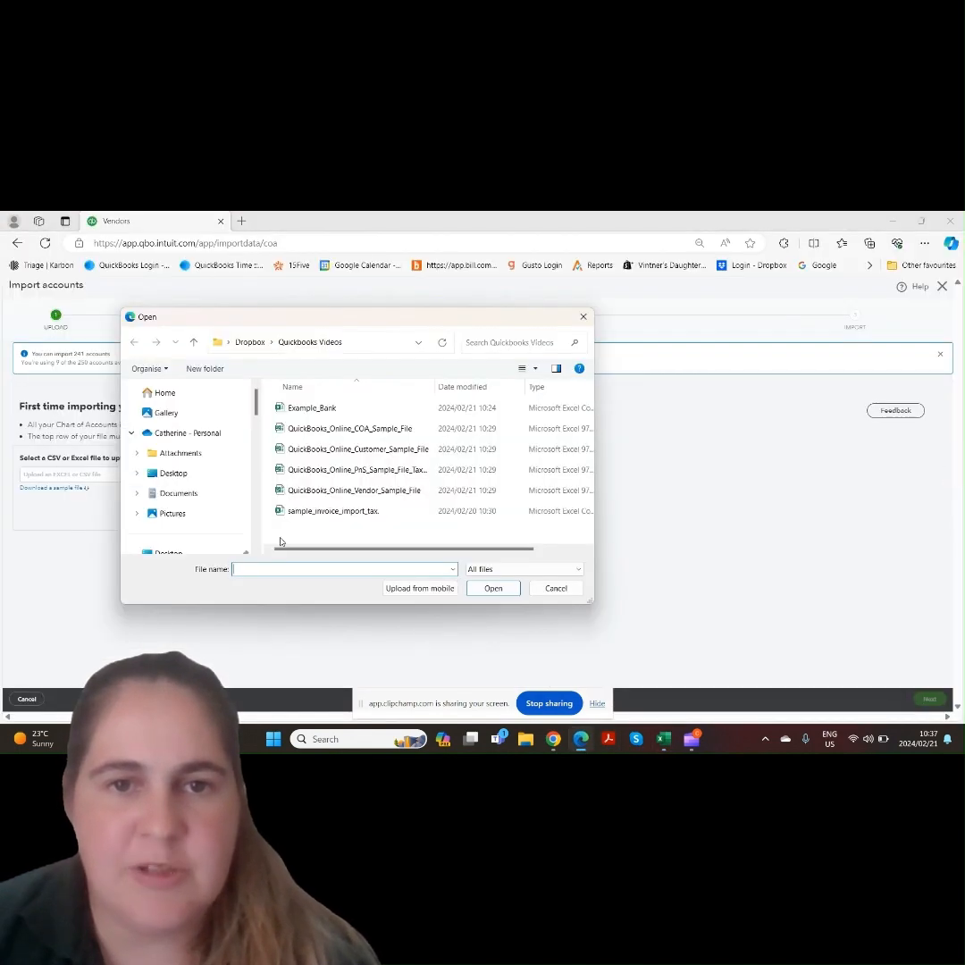
double_click(347, 429)
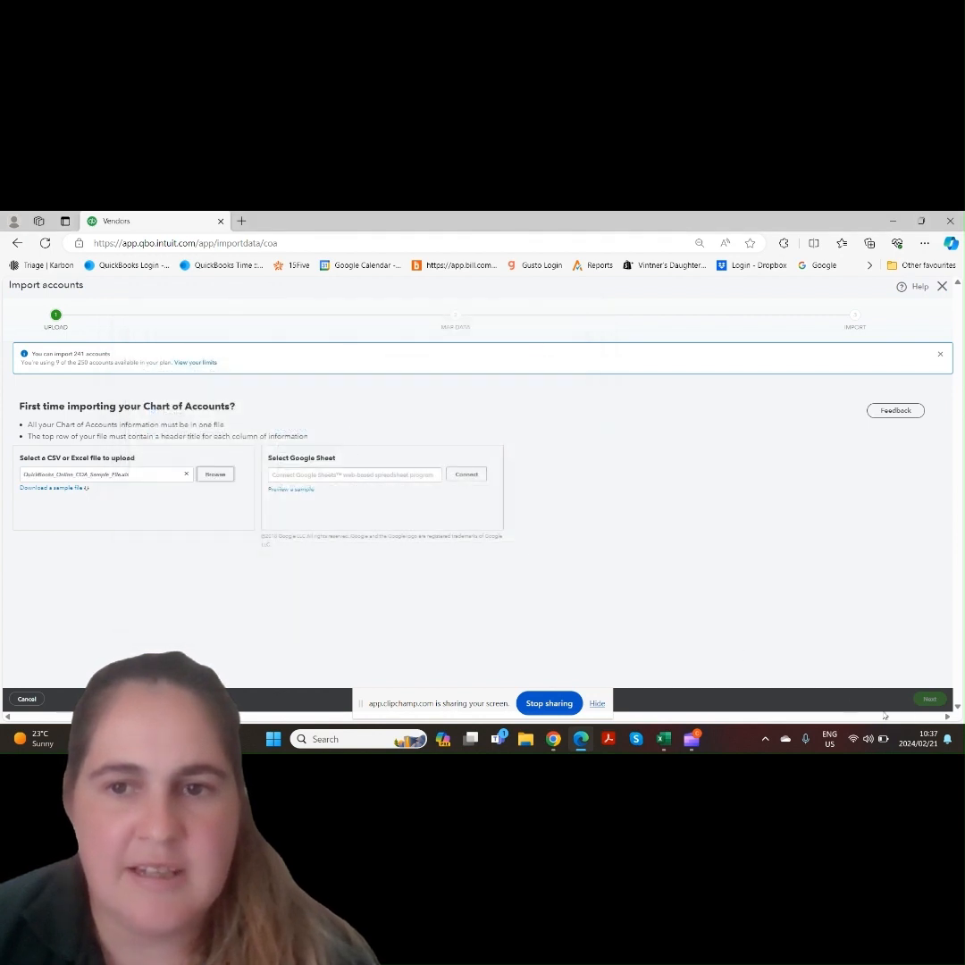
left_click(929, 699)
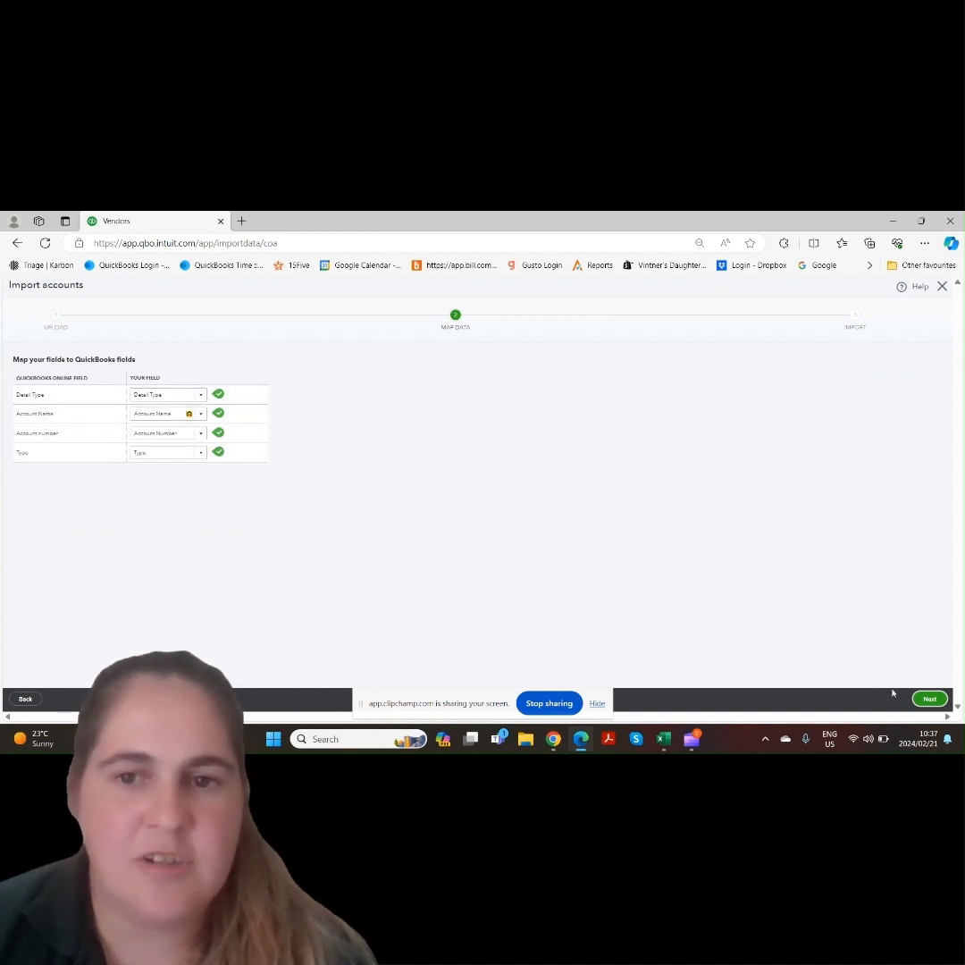
left_click(930, 699)
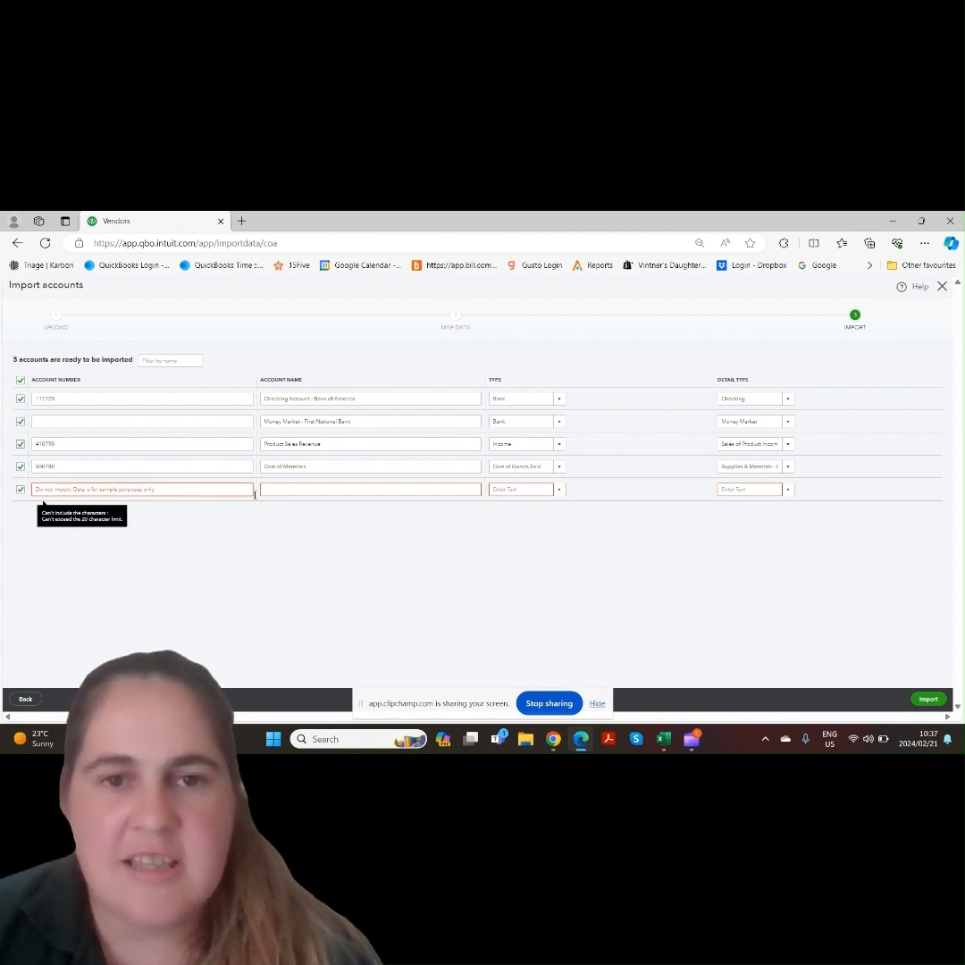
Deselect the 'Do not import' row, then leave the account import without saving
left_click(20, 490)
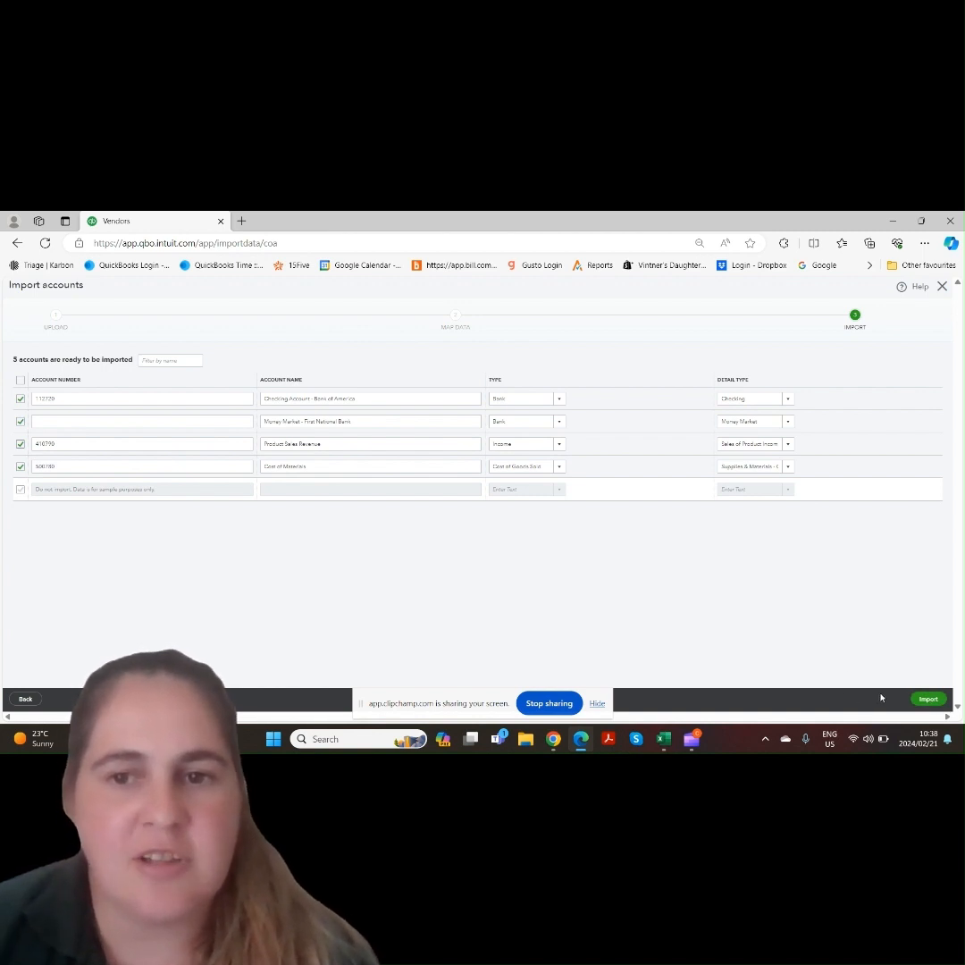
left_click(942, 287)
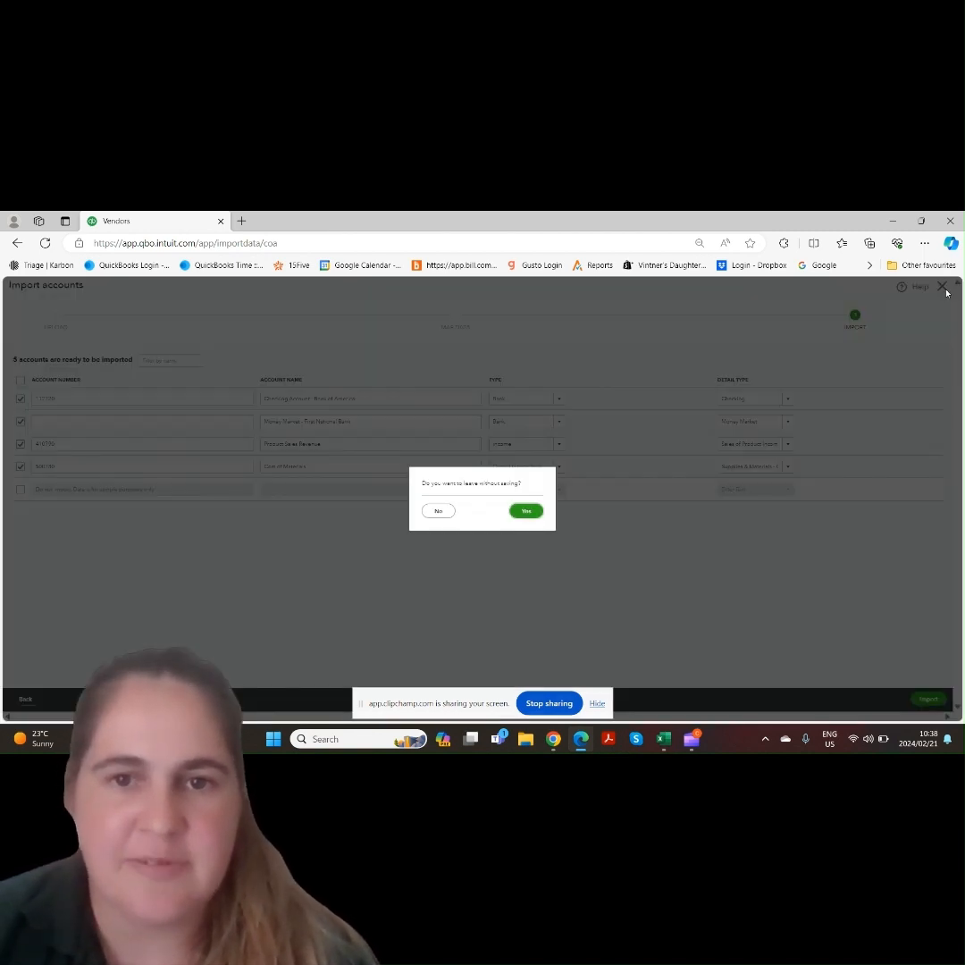
left_click(526, 511)
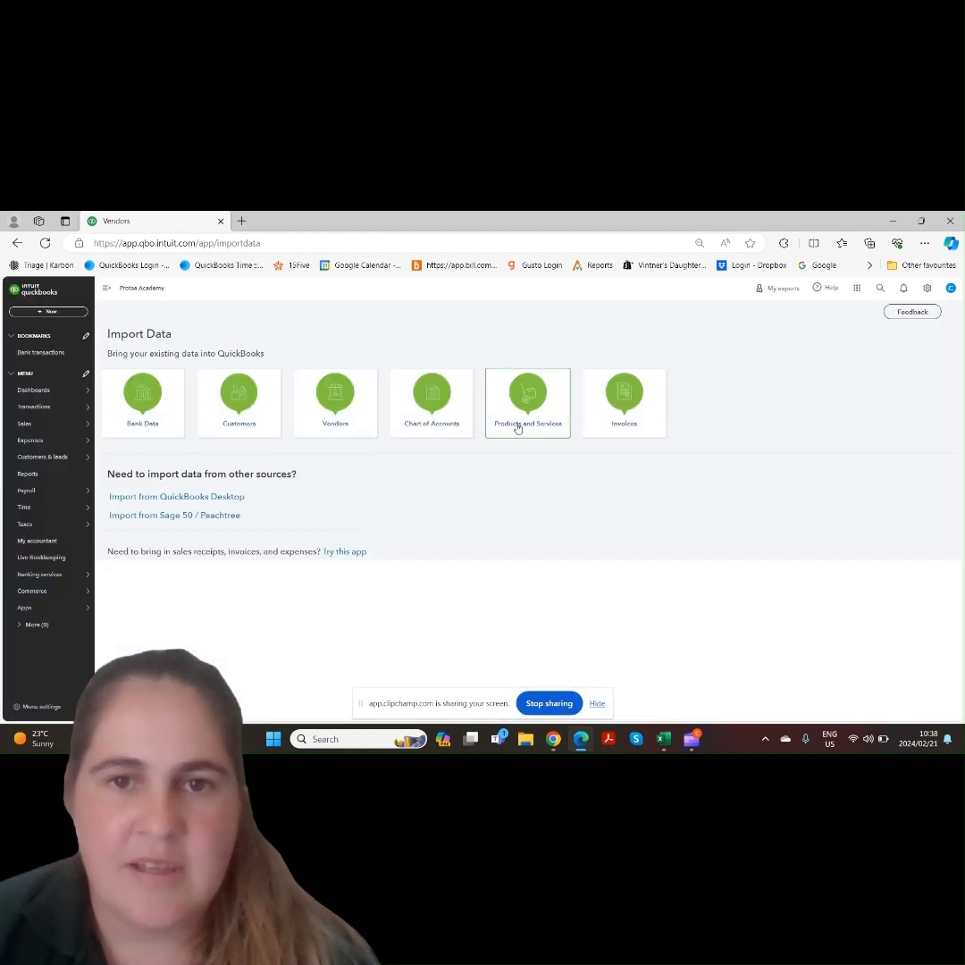
Open the Products and Services batch import and review the PnS sample spreadsheet's columns in Excel
left_click(517, 427)
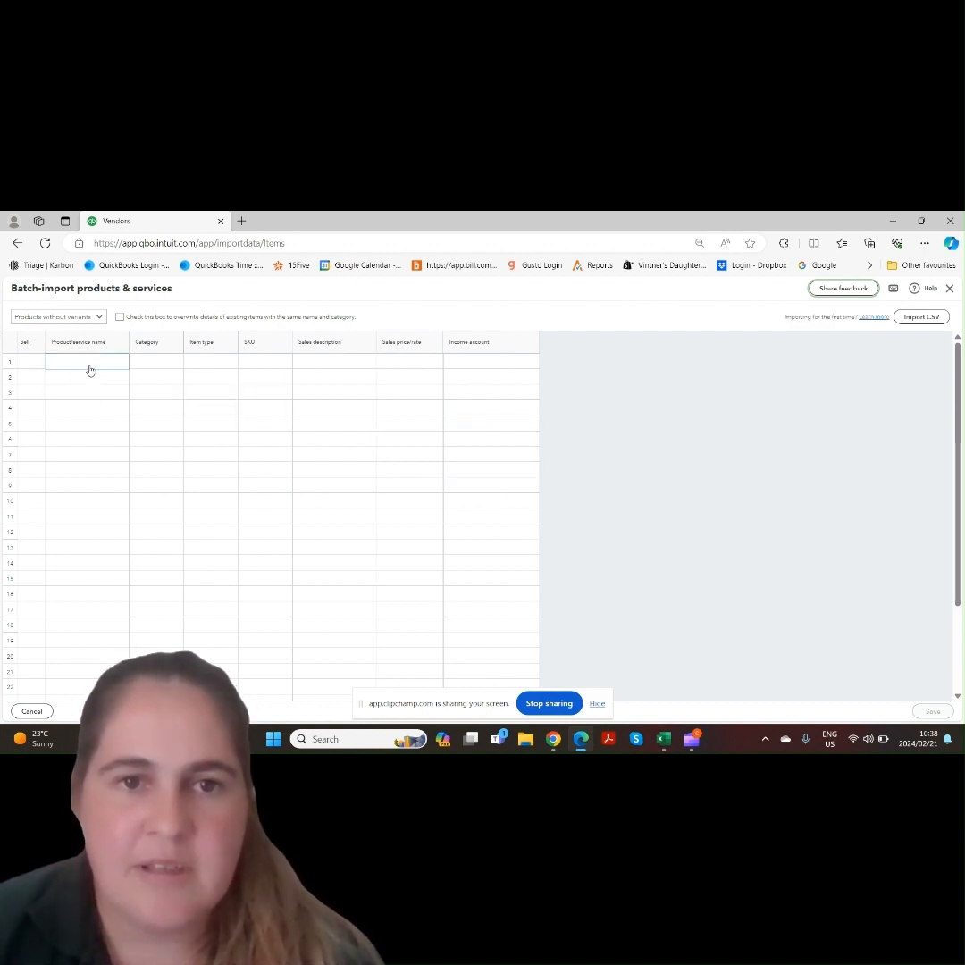
mouse_move(675, 741)
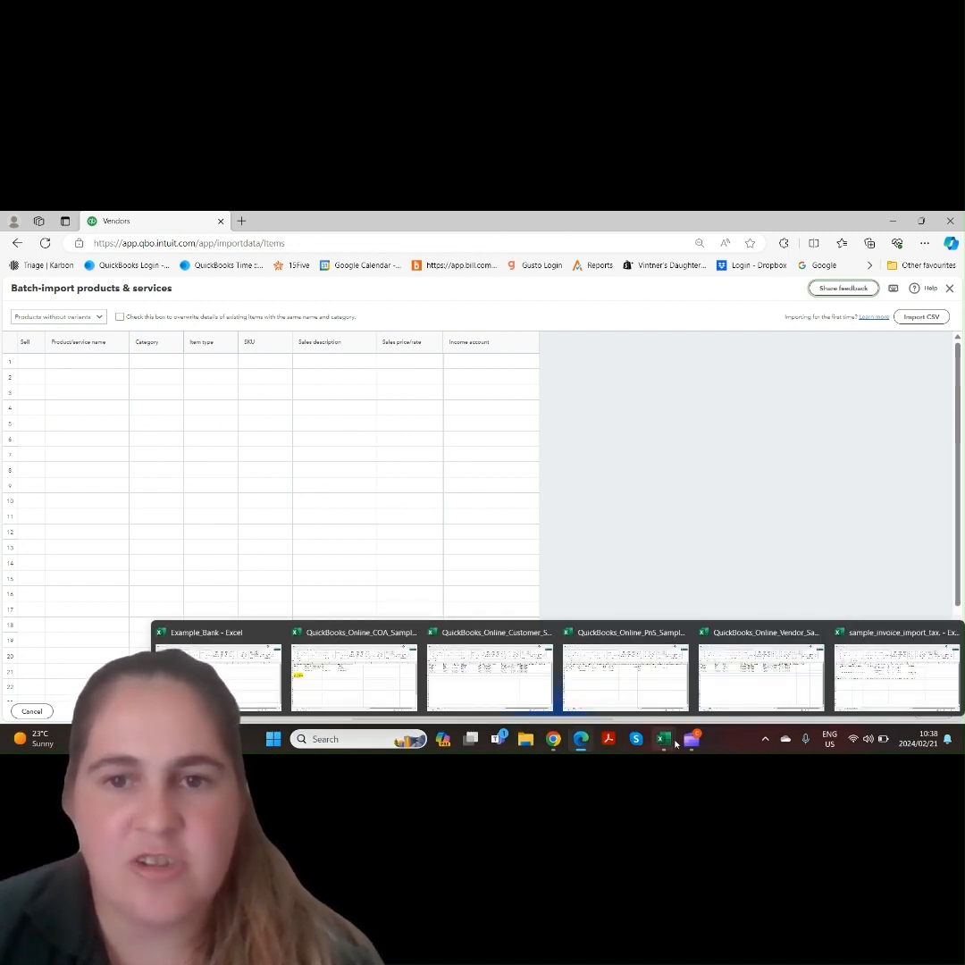
left_click(626, 676)
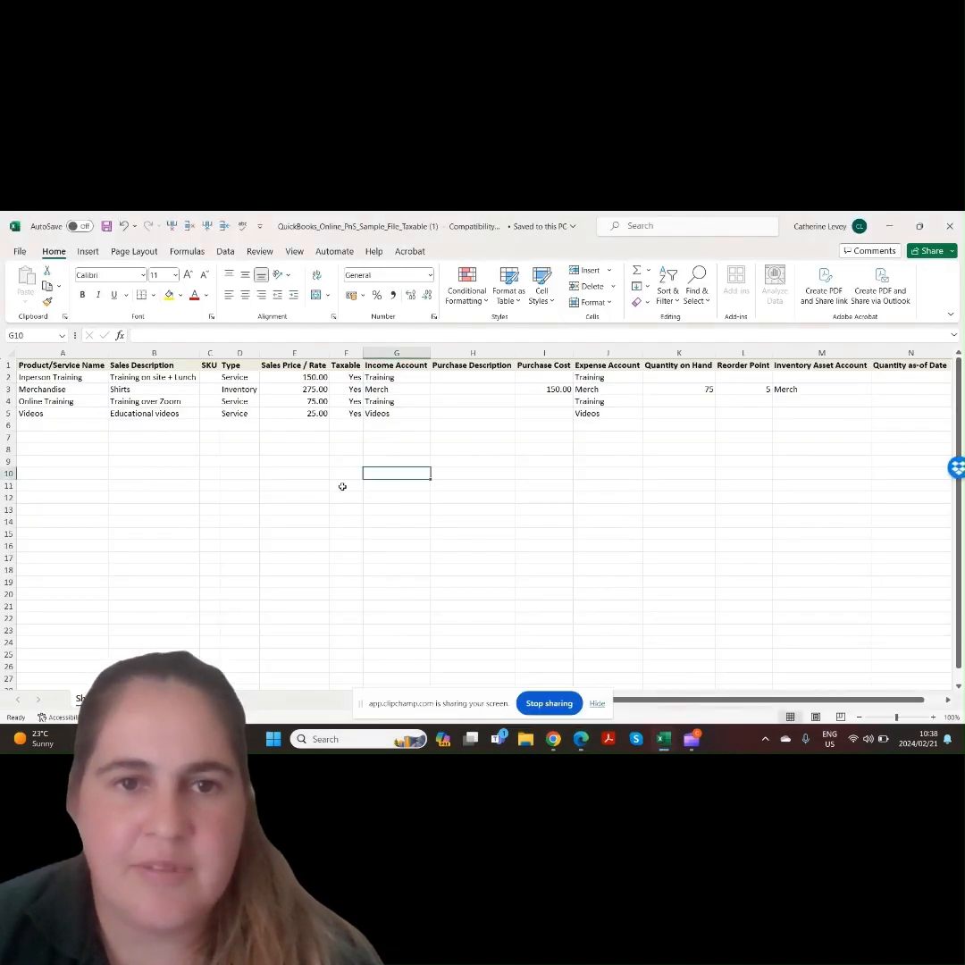
left_click(80, 378)
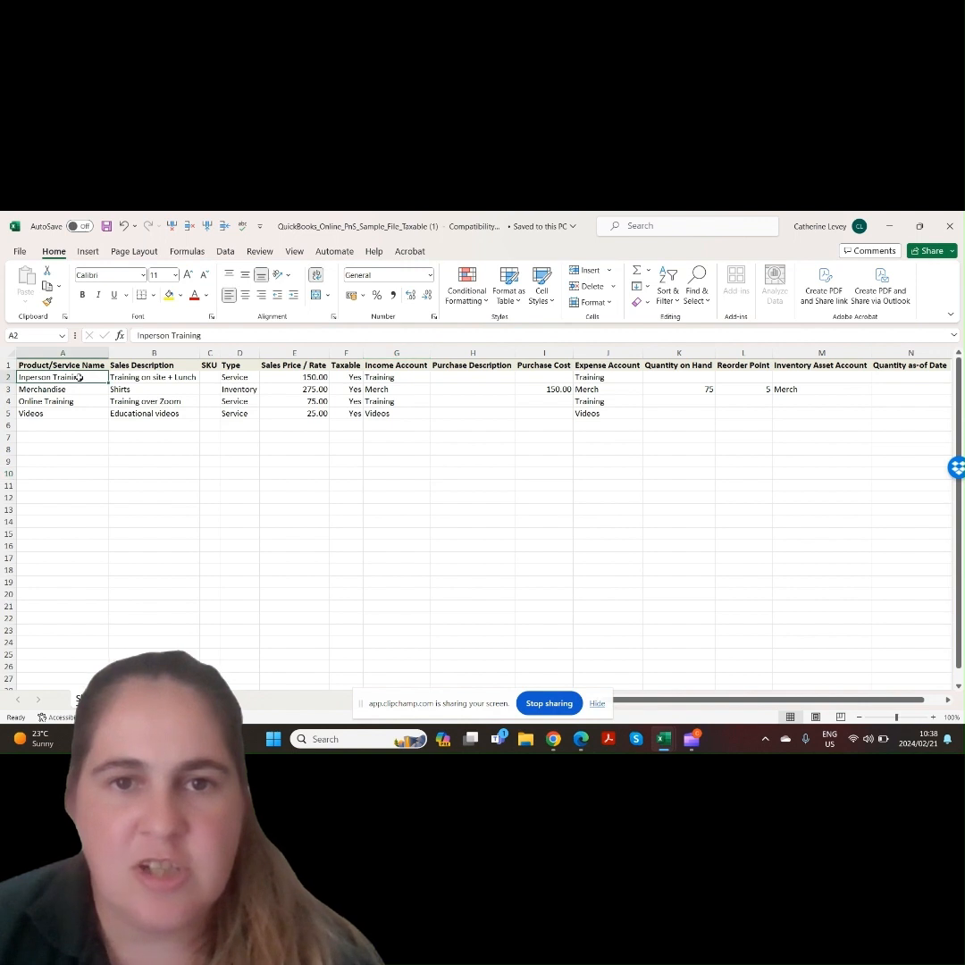
left_click(136, 378)
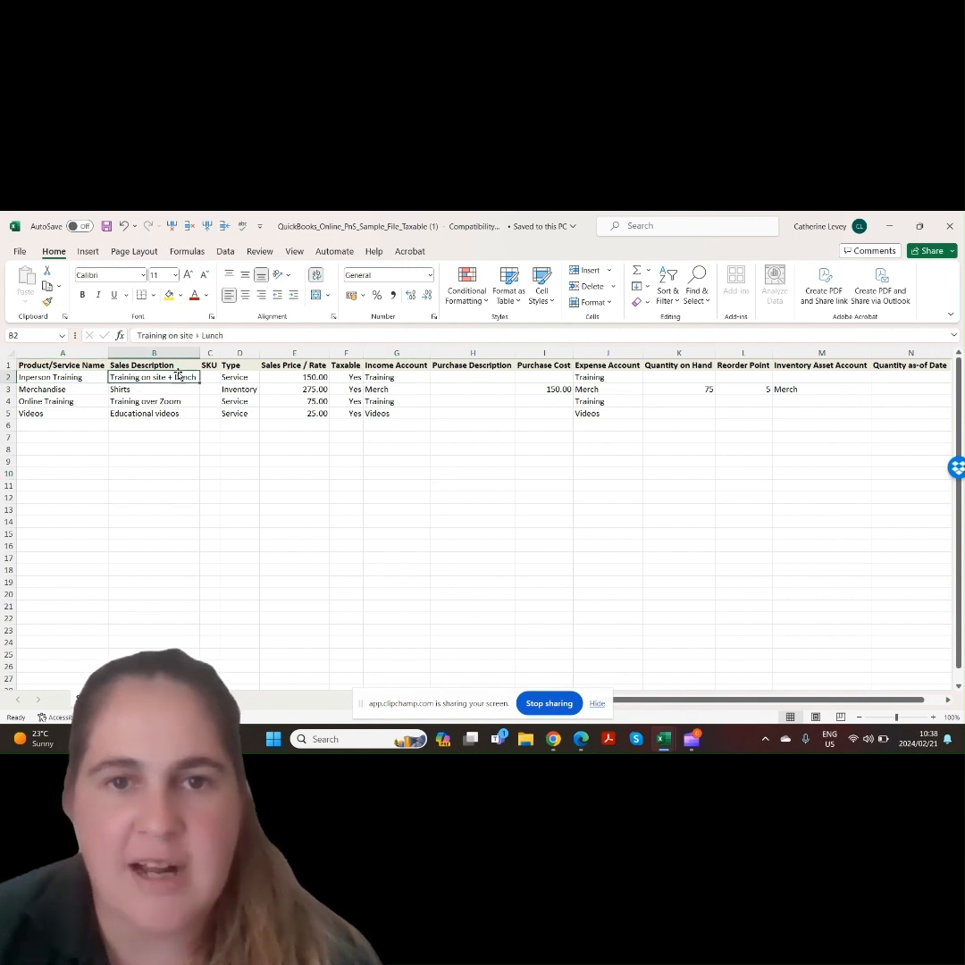
left_click(235, 379)
left_click_drag(235, 380, 237, 414)
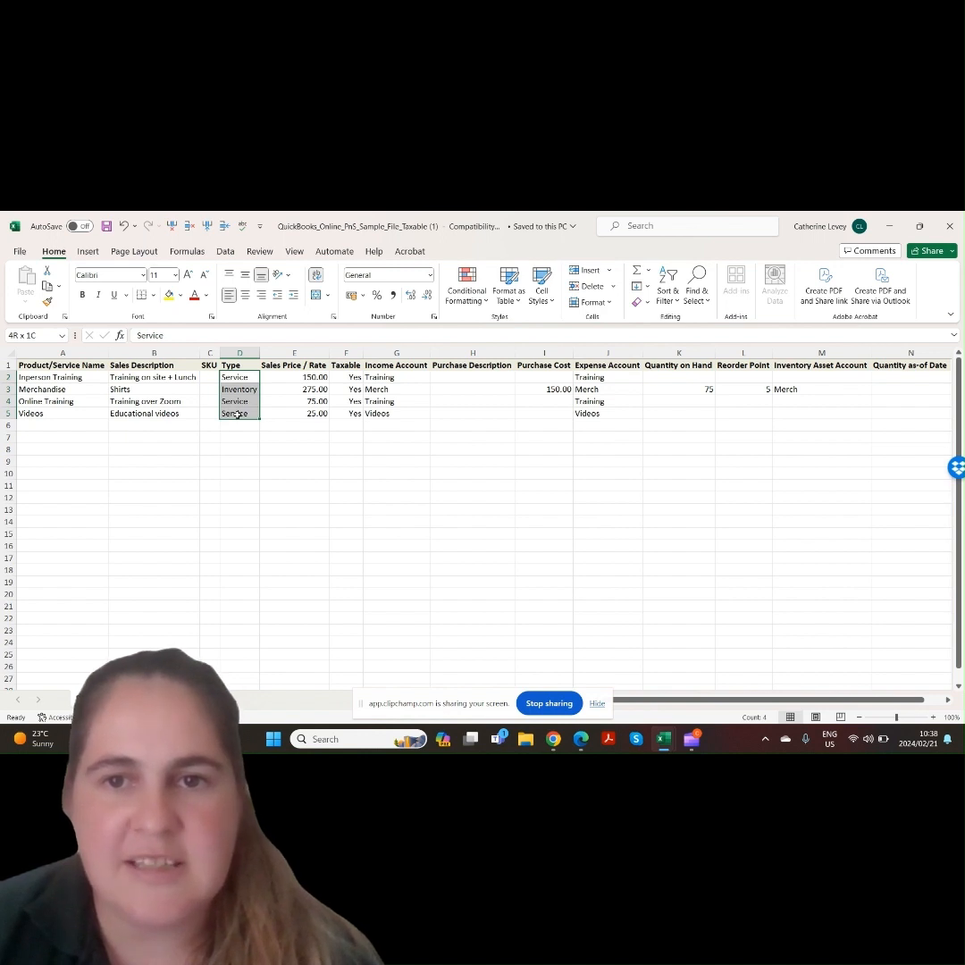
left_click_drag(237, 413, 237, 414)
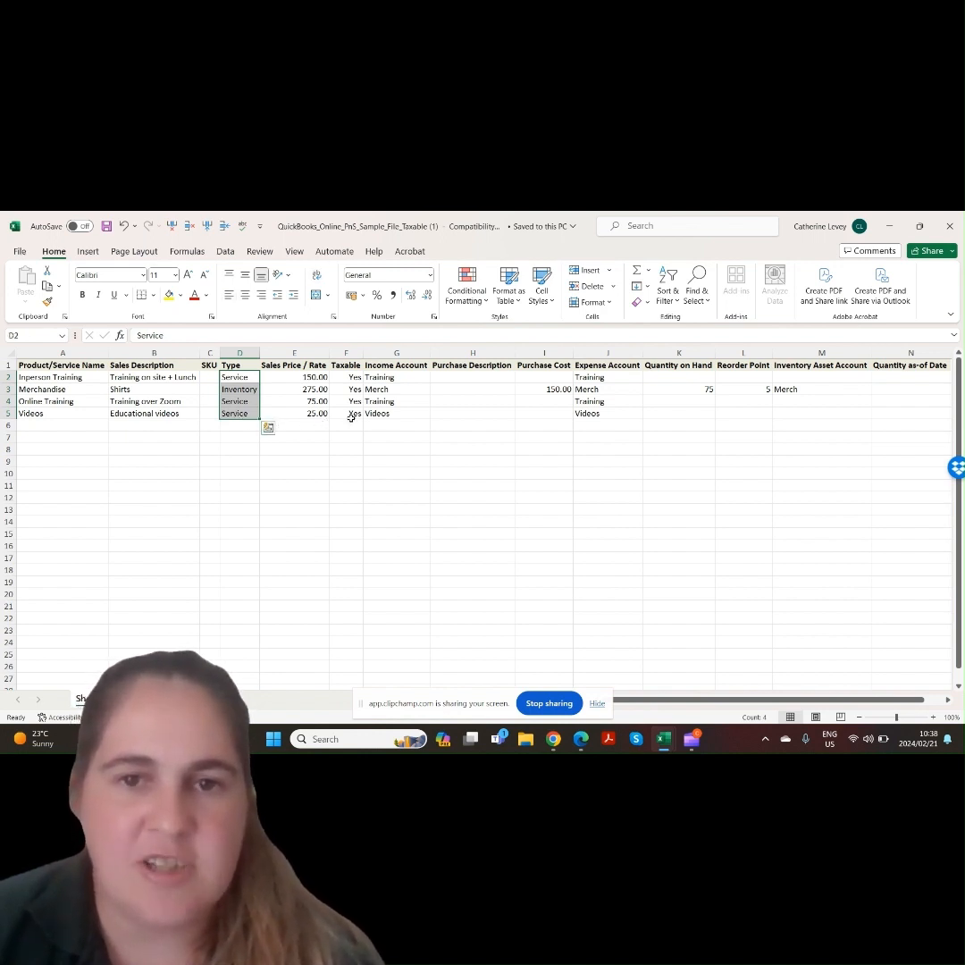
left_click_drag(738, 699, 806, 701)
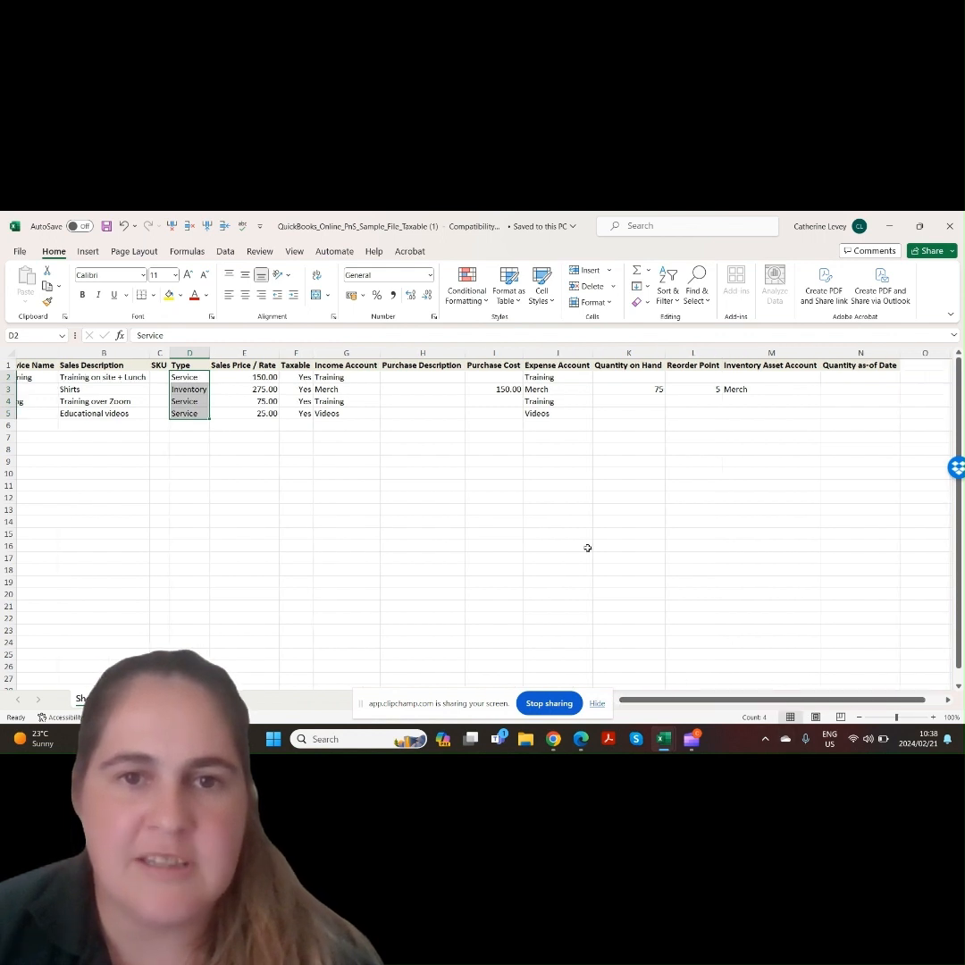
key("Down")
left_click(757, 389)
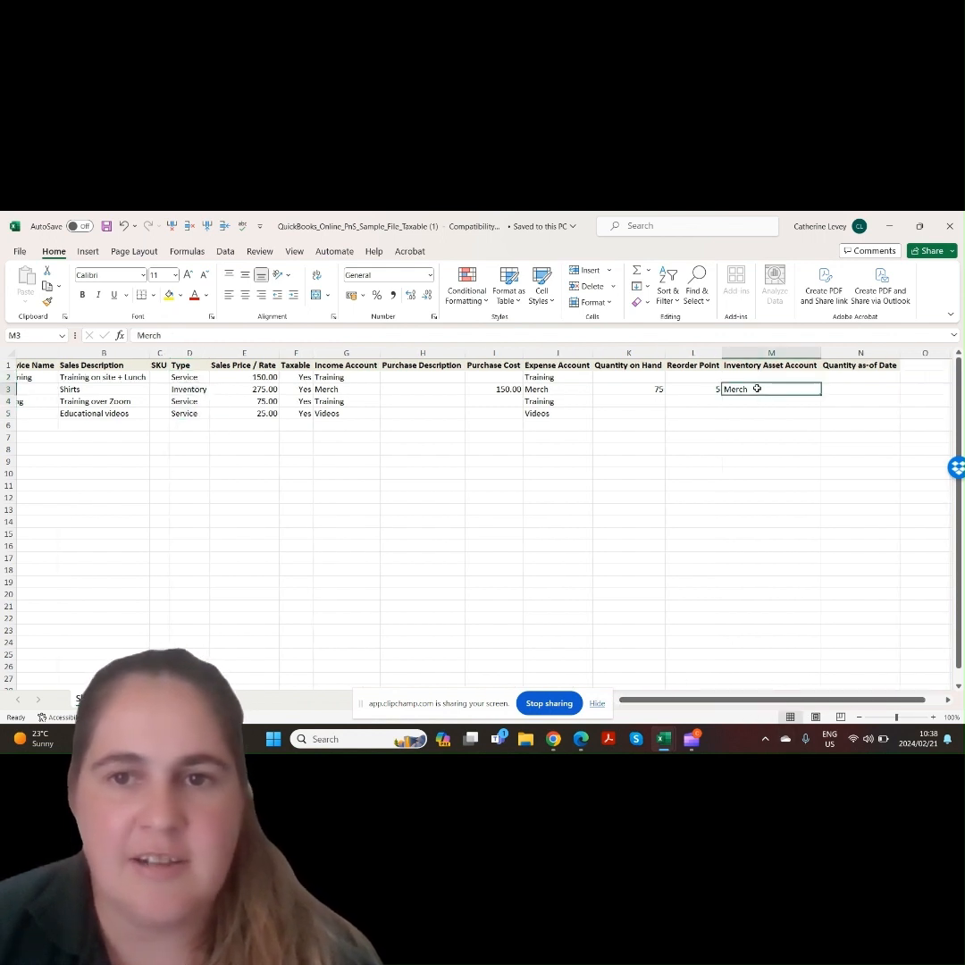
left_click_drag(774, 701, 756, 703)
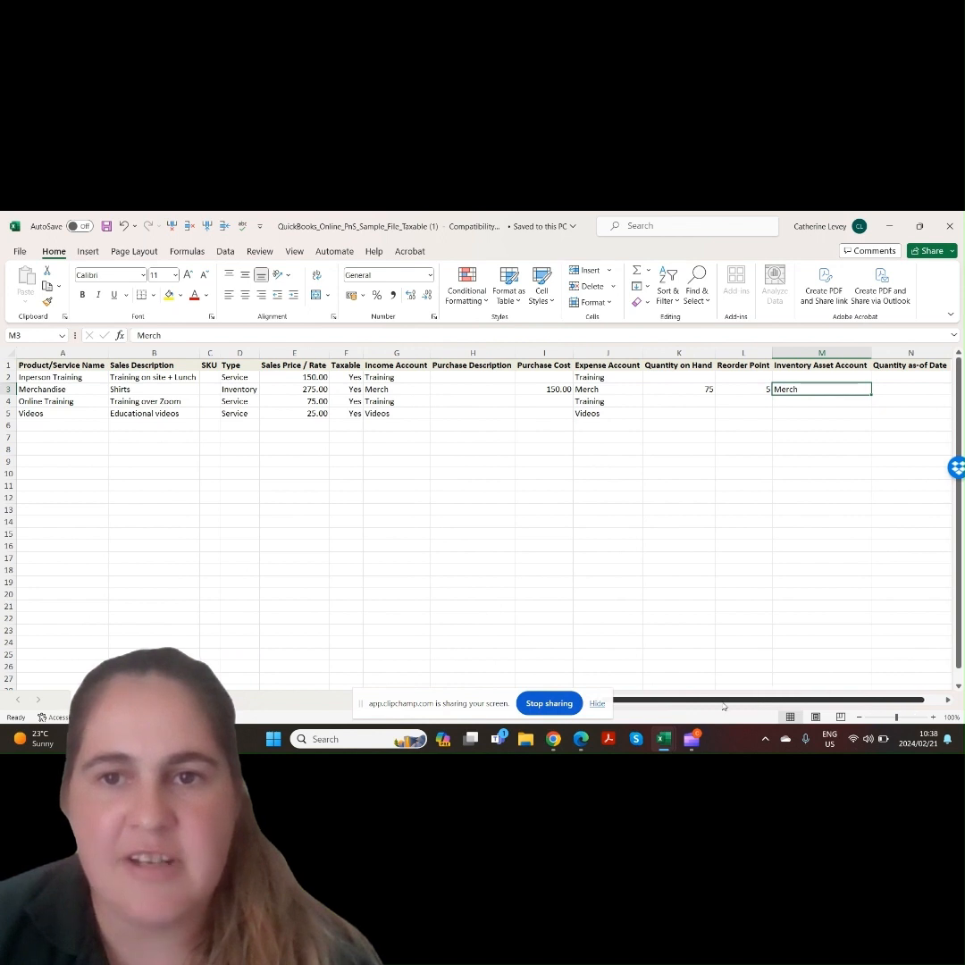
left_click(581, 739)
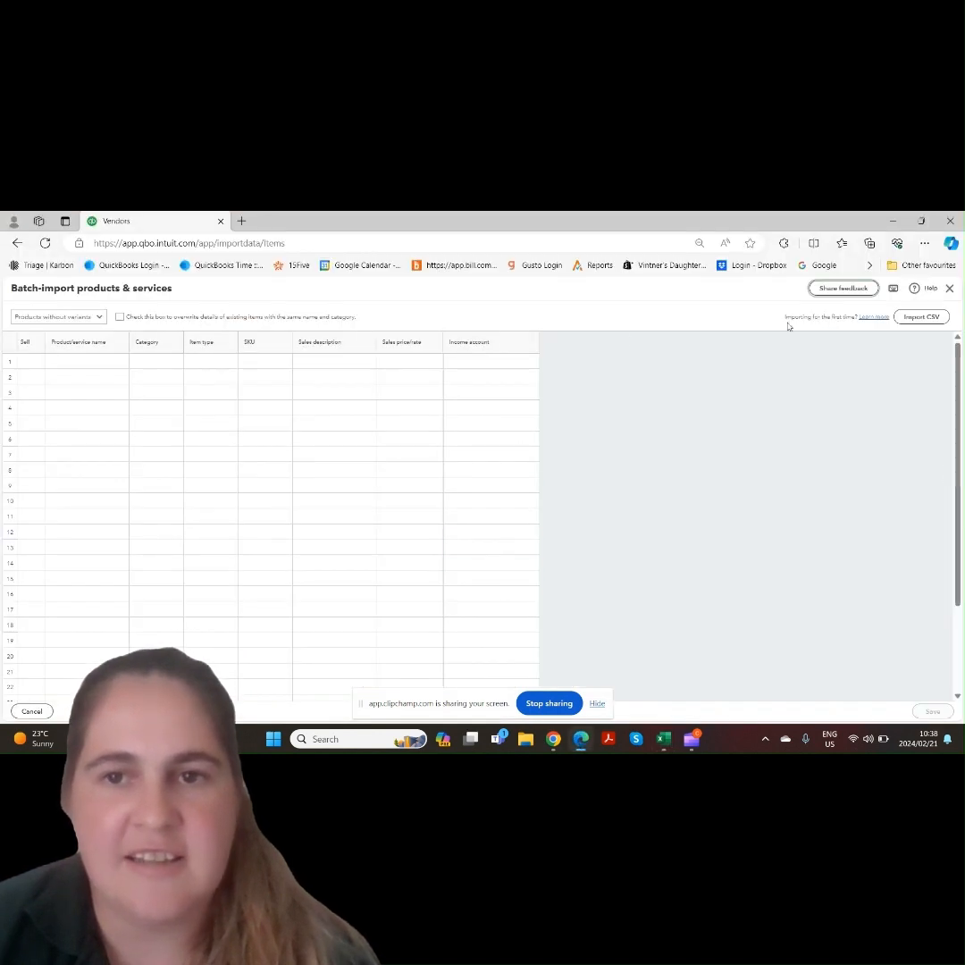
Import the QuickBooks_Online_PnS_Sample_File_Taxable CSV and accept the suggested column mappings
left_click(914, 320)
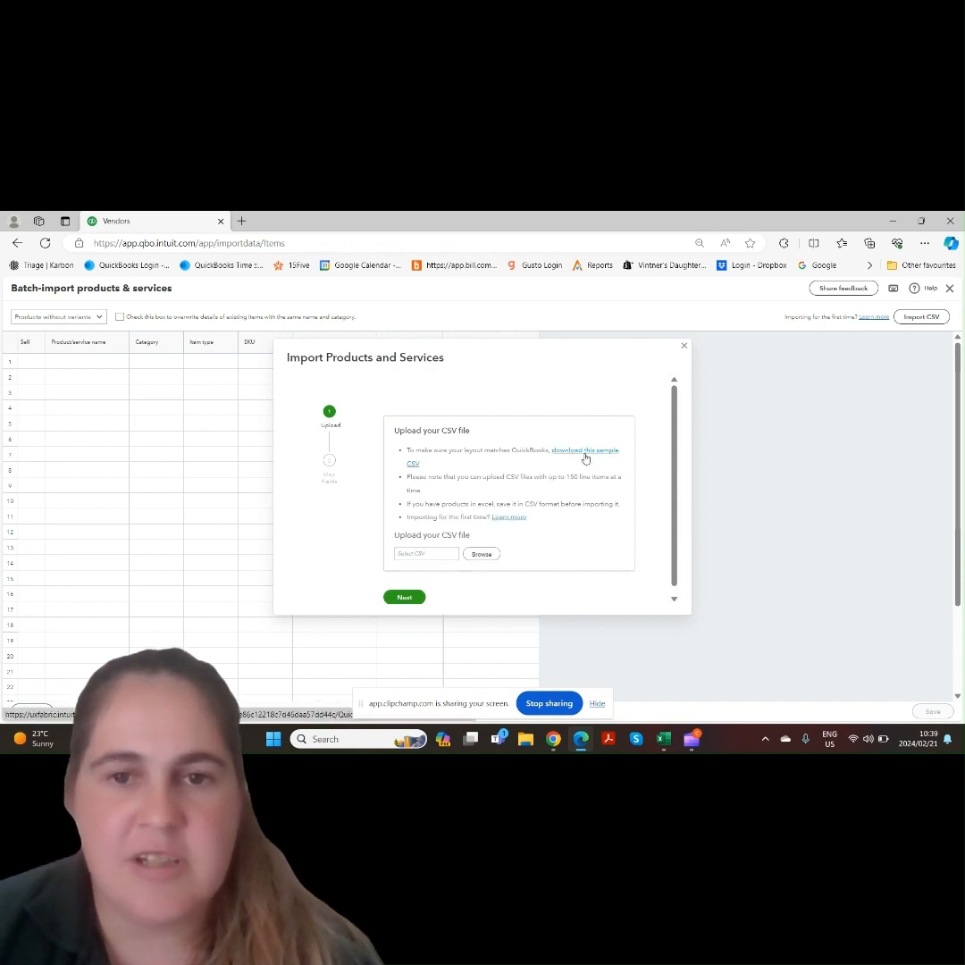
left_click(482, 555)
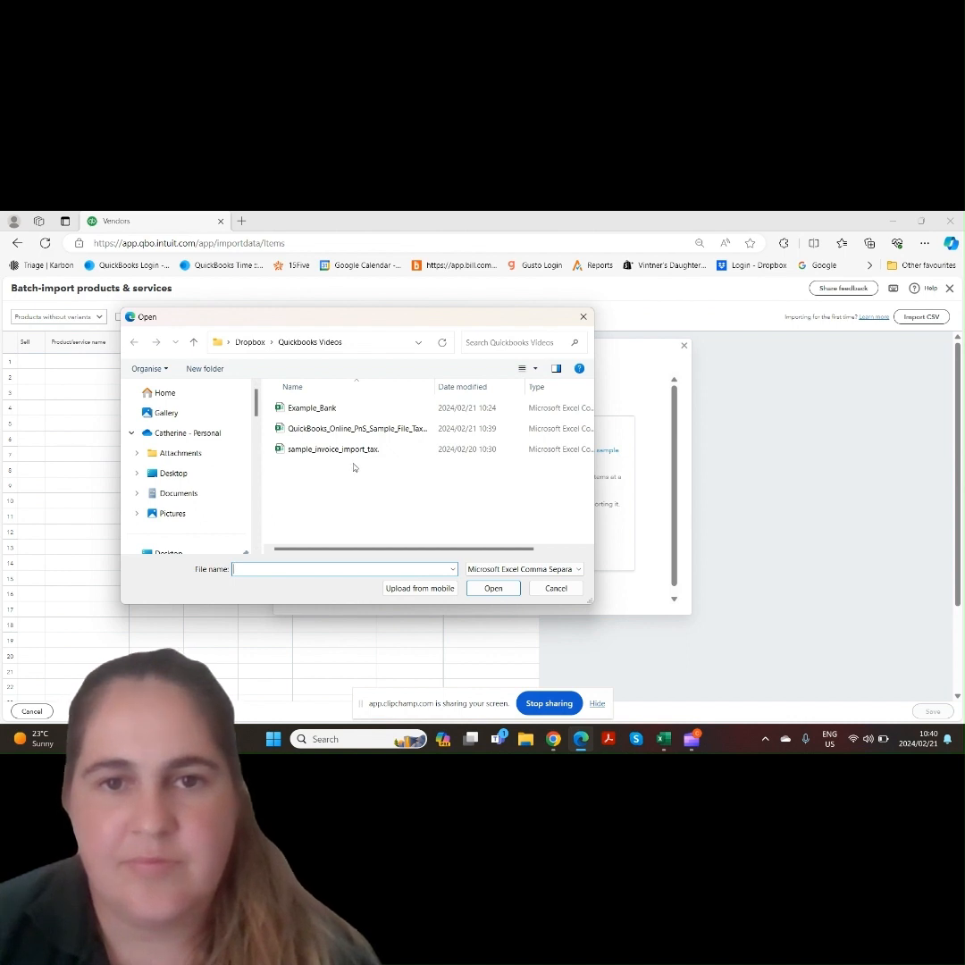
double_click(357, 429)
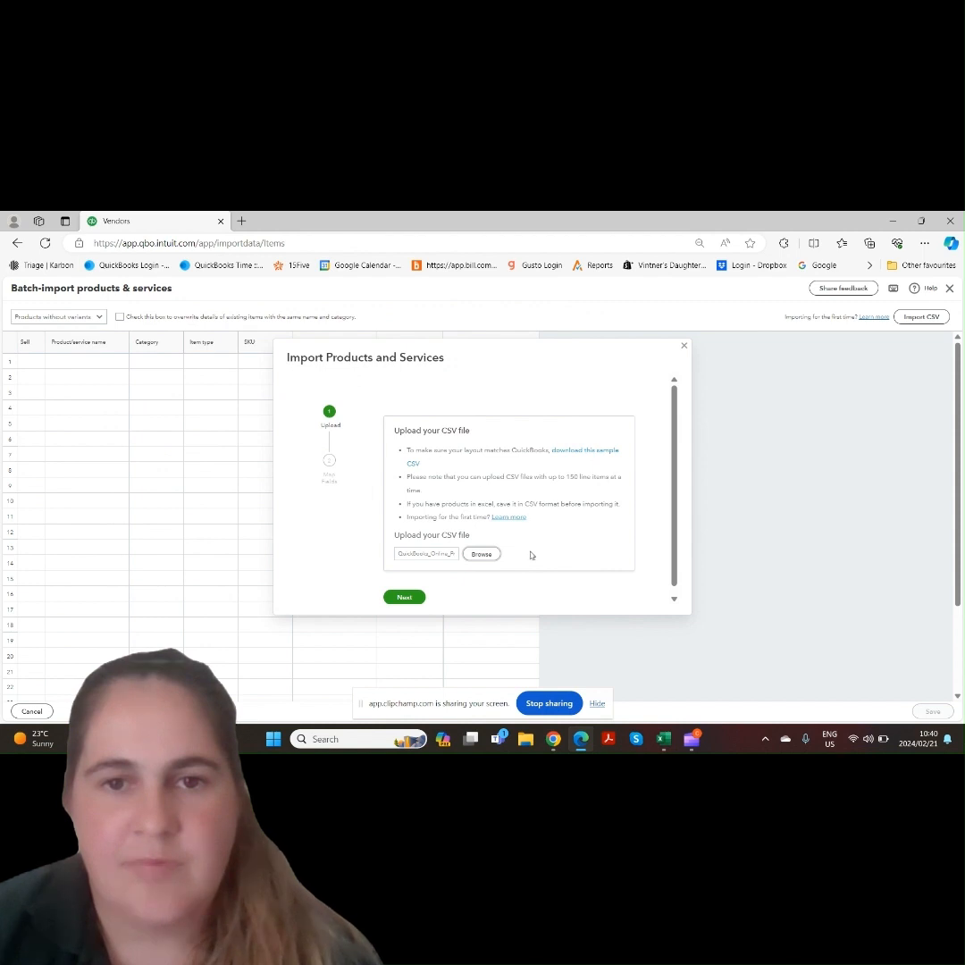
left_click(405, 598)
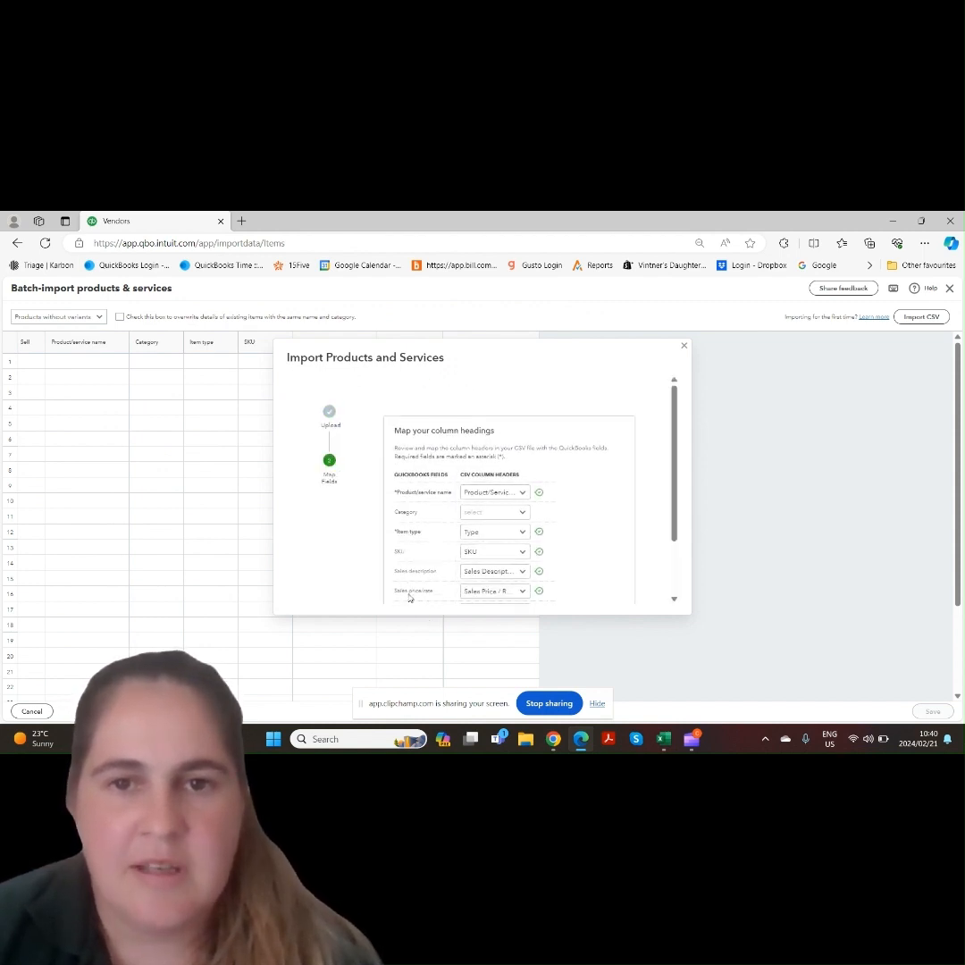
scroll(666, 514, "down", 2)
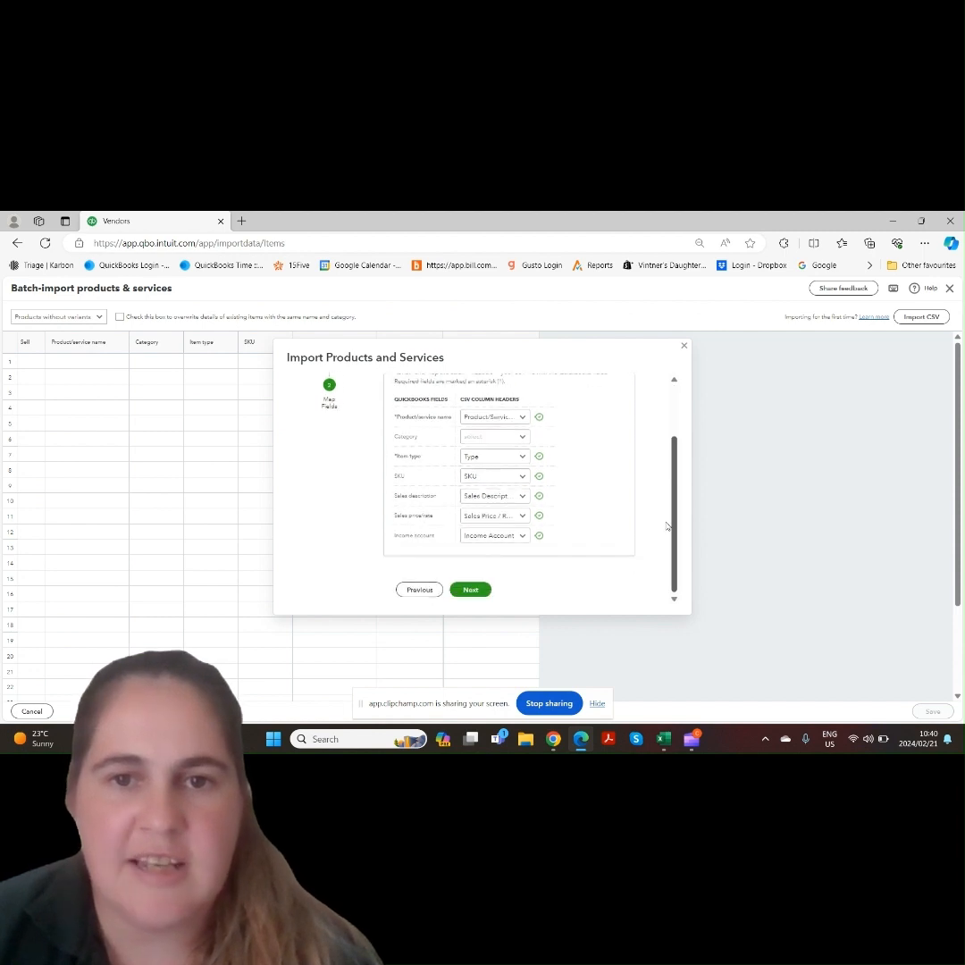
left_click(464, 438)
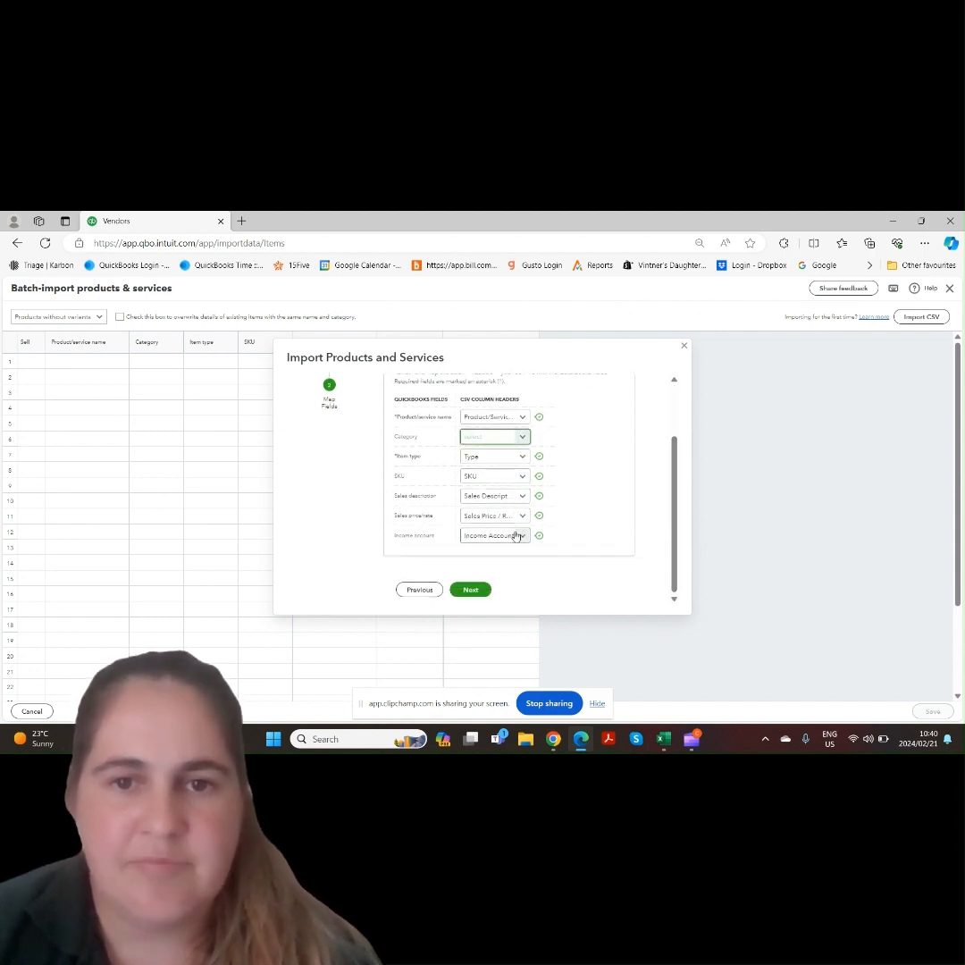
left_click(475, 591)
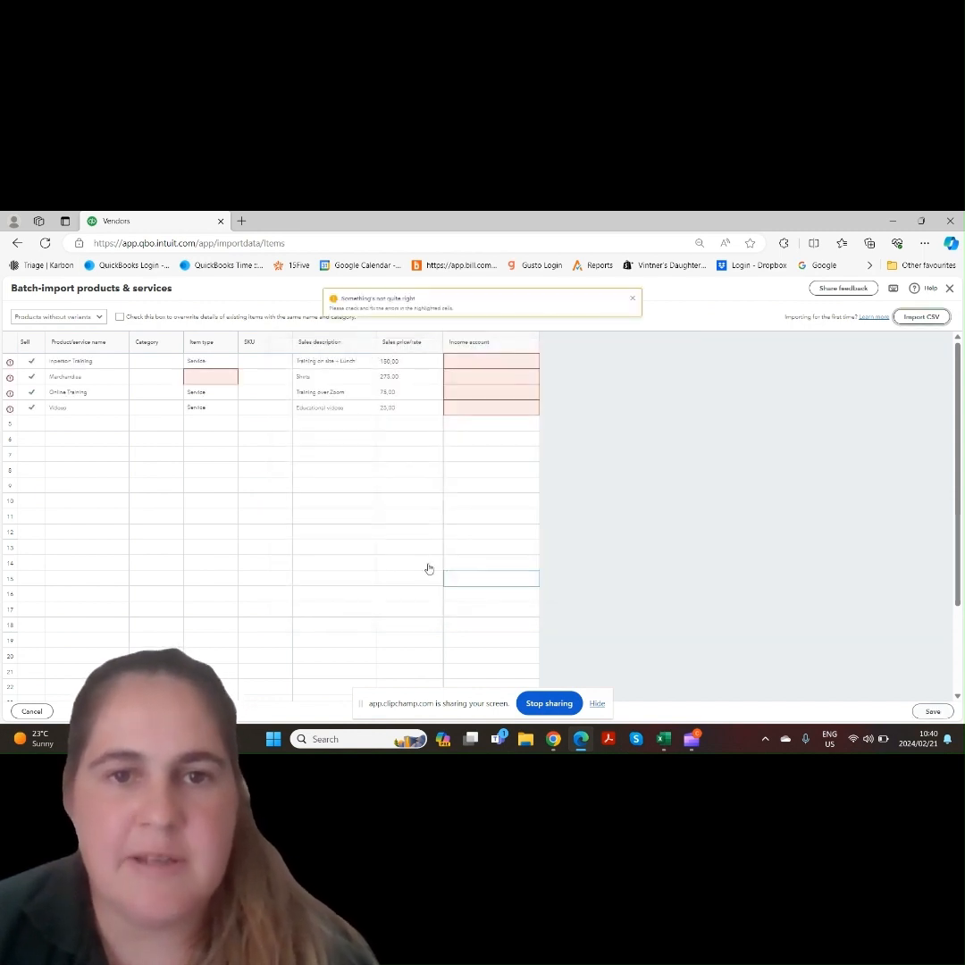
Set the Merchandise item's type to Non-inventory
left_click(214, 381)
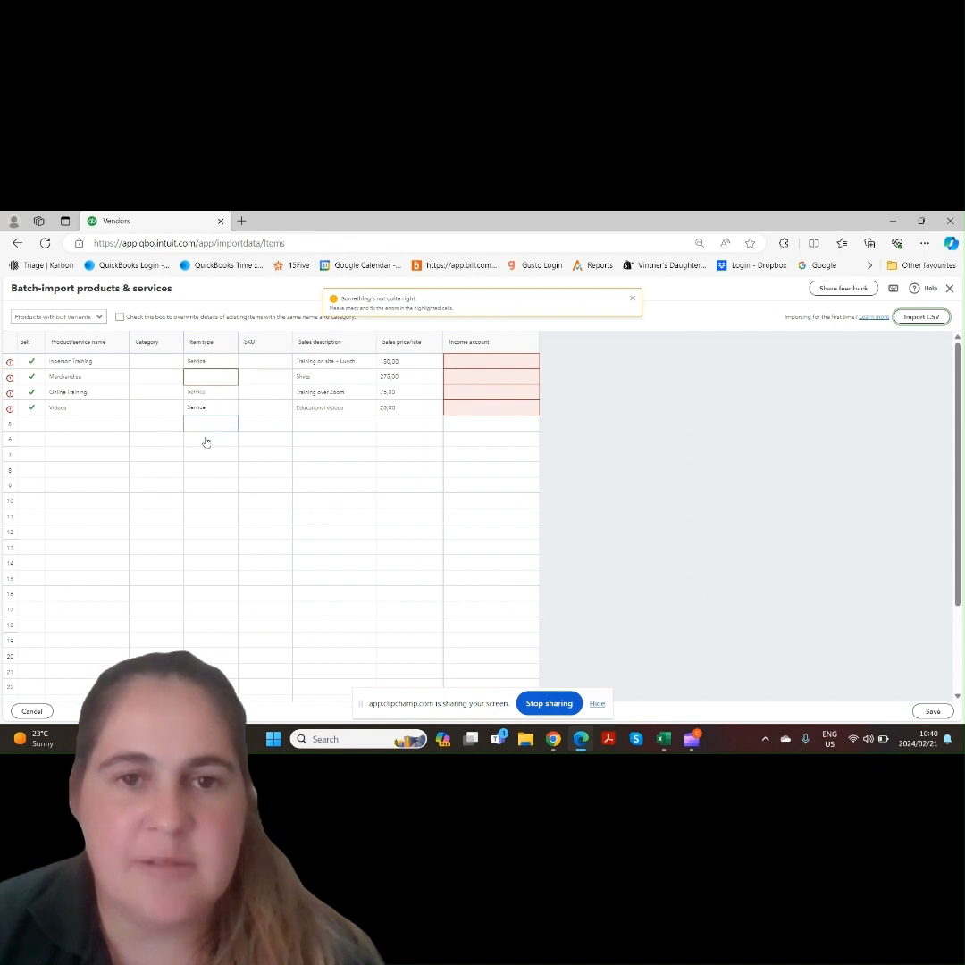
left_click(232, 381)
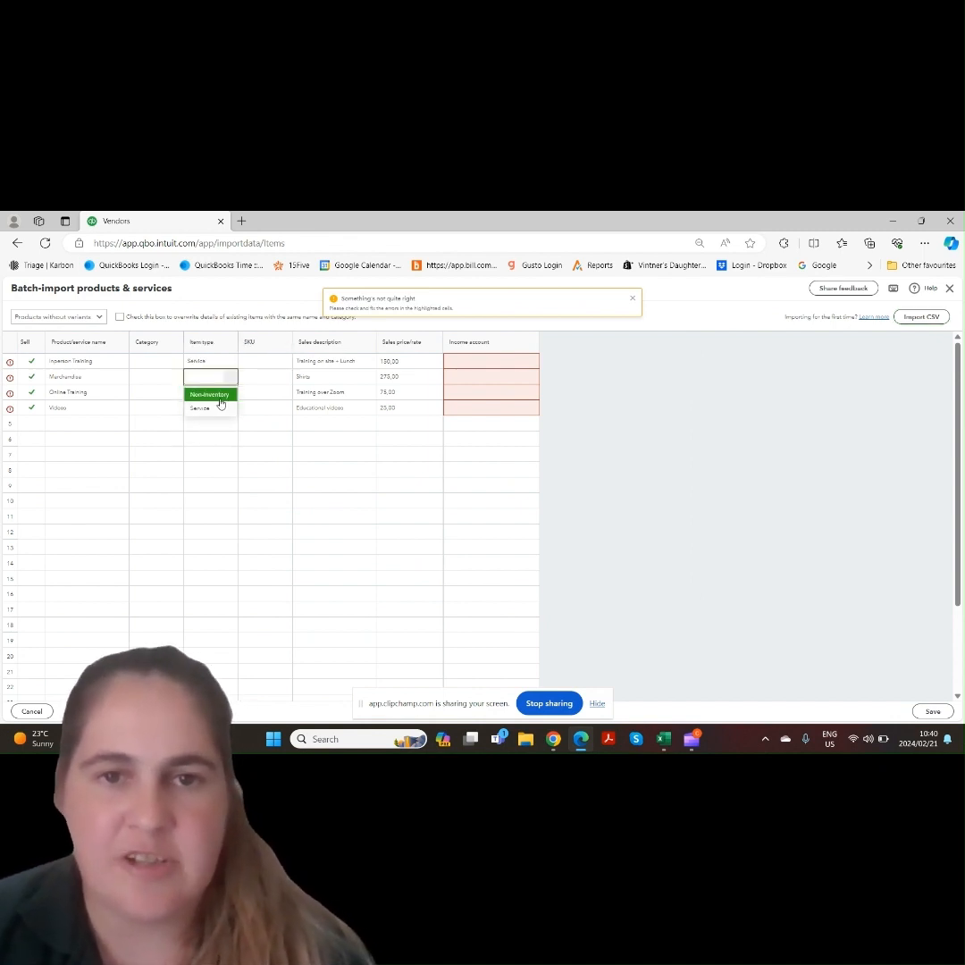
left_click(220, 399)
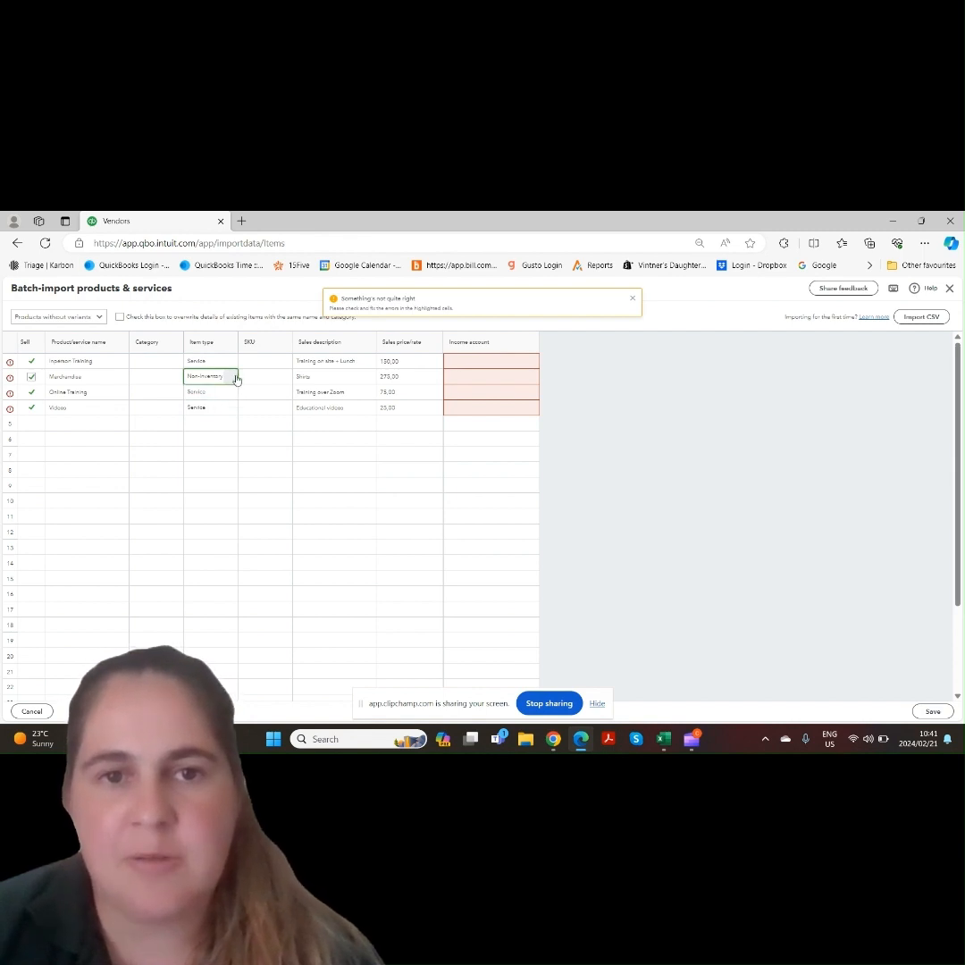
Set the income account to Sales:Training for Inperson Training and Sales:Merch for Merchandise
left_click(487, 362)
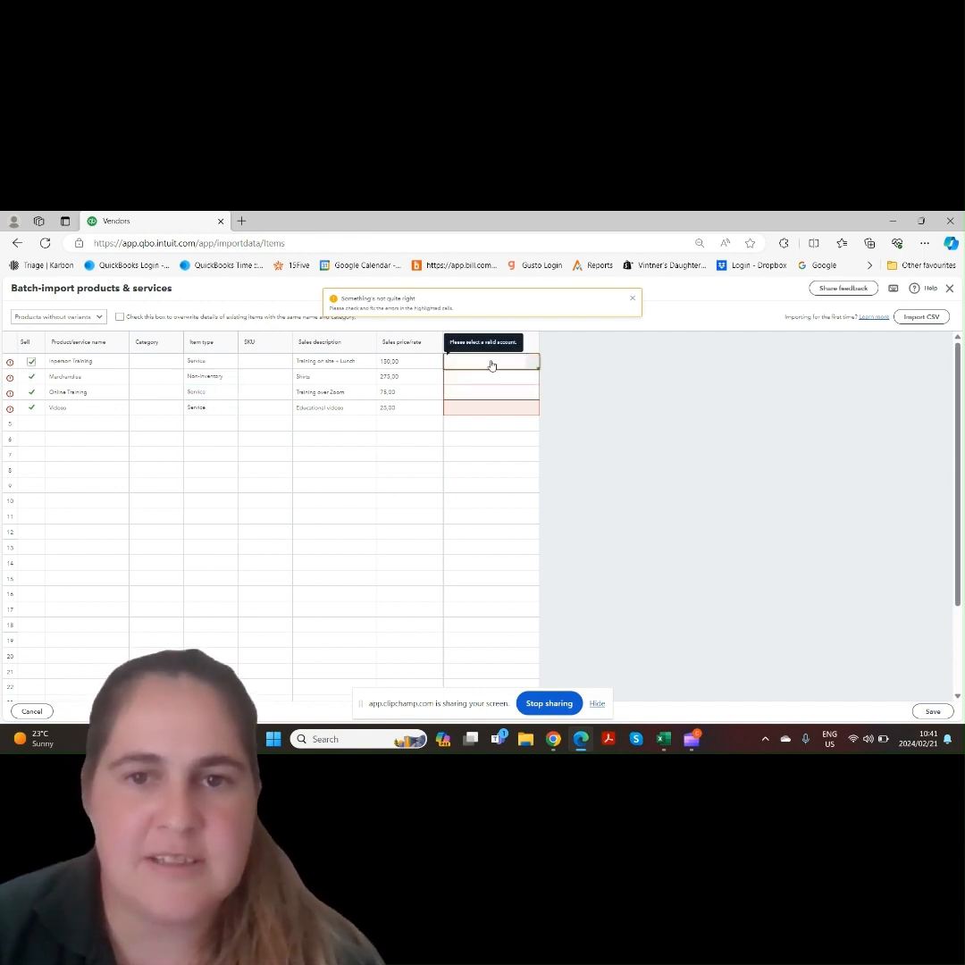
left_click(510, 367)
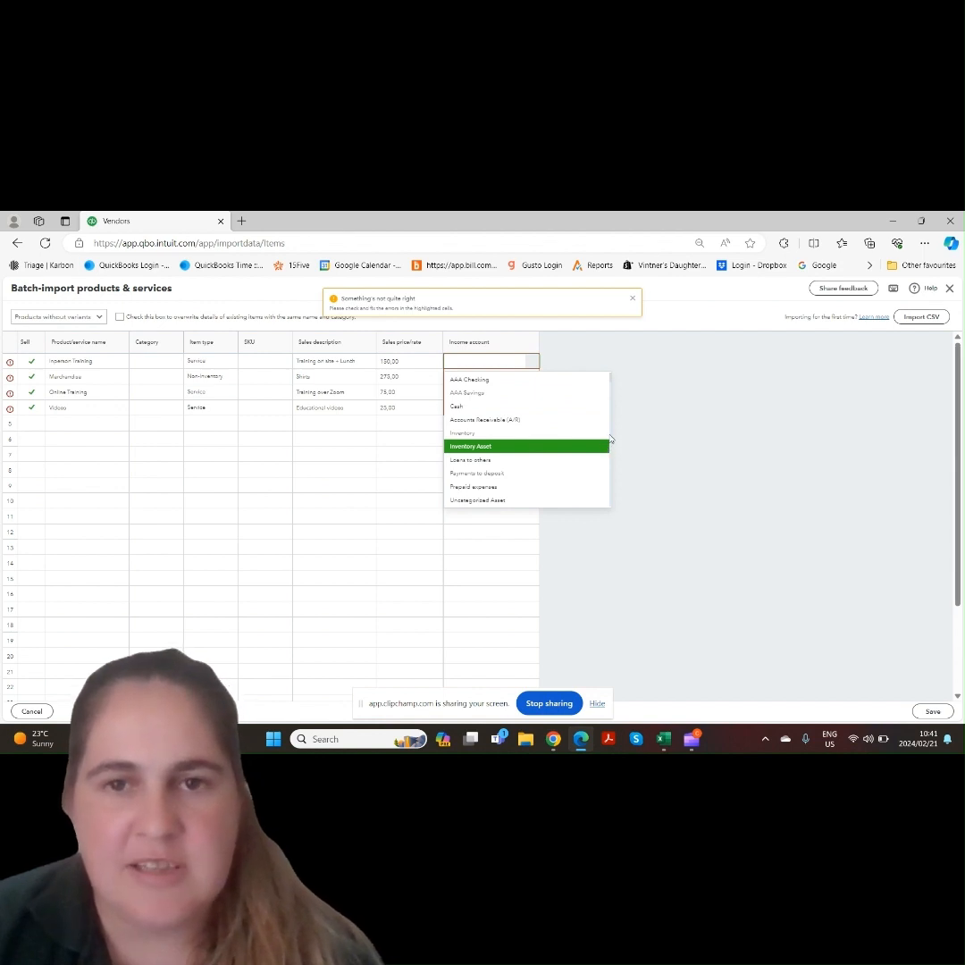
scroll(609, 383, "down", 6)
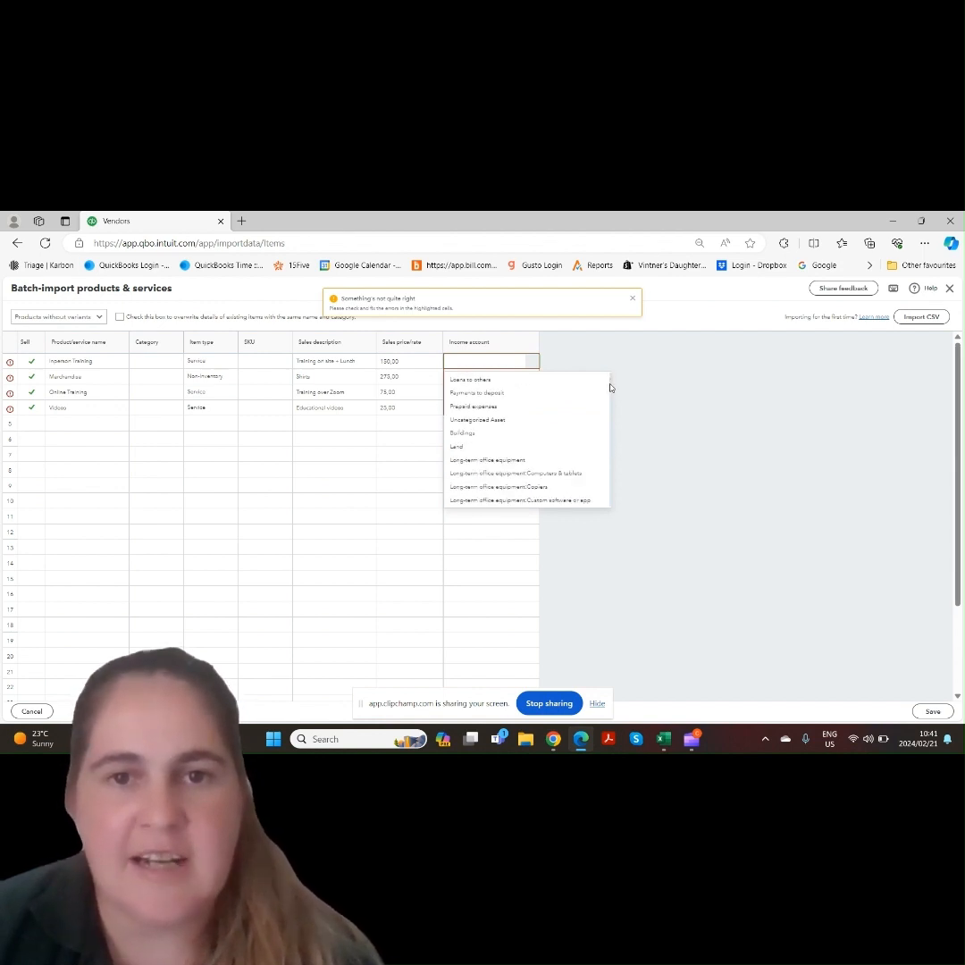
scroll(608, 402, "down", 10)
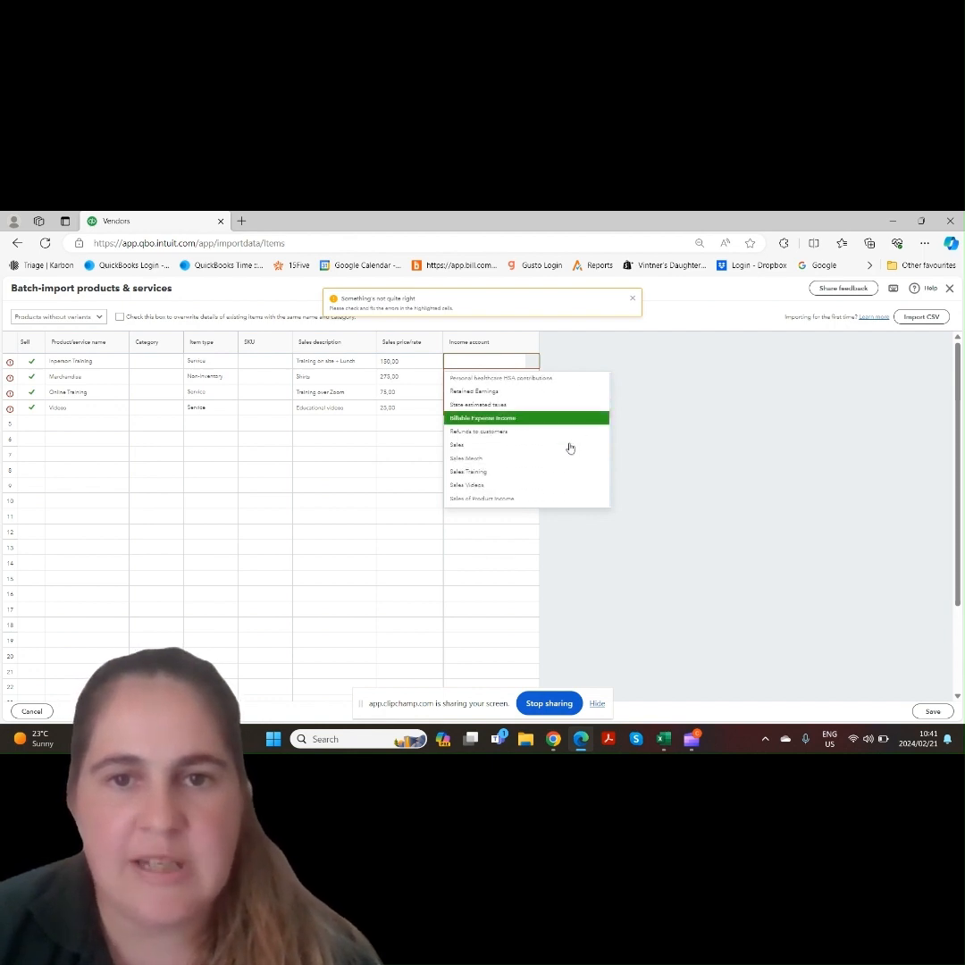
left_click(498, 472)
left_click(513, 378)
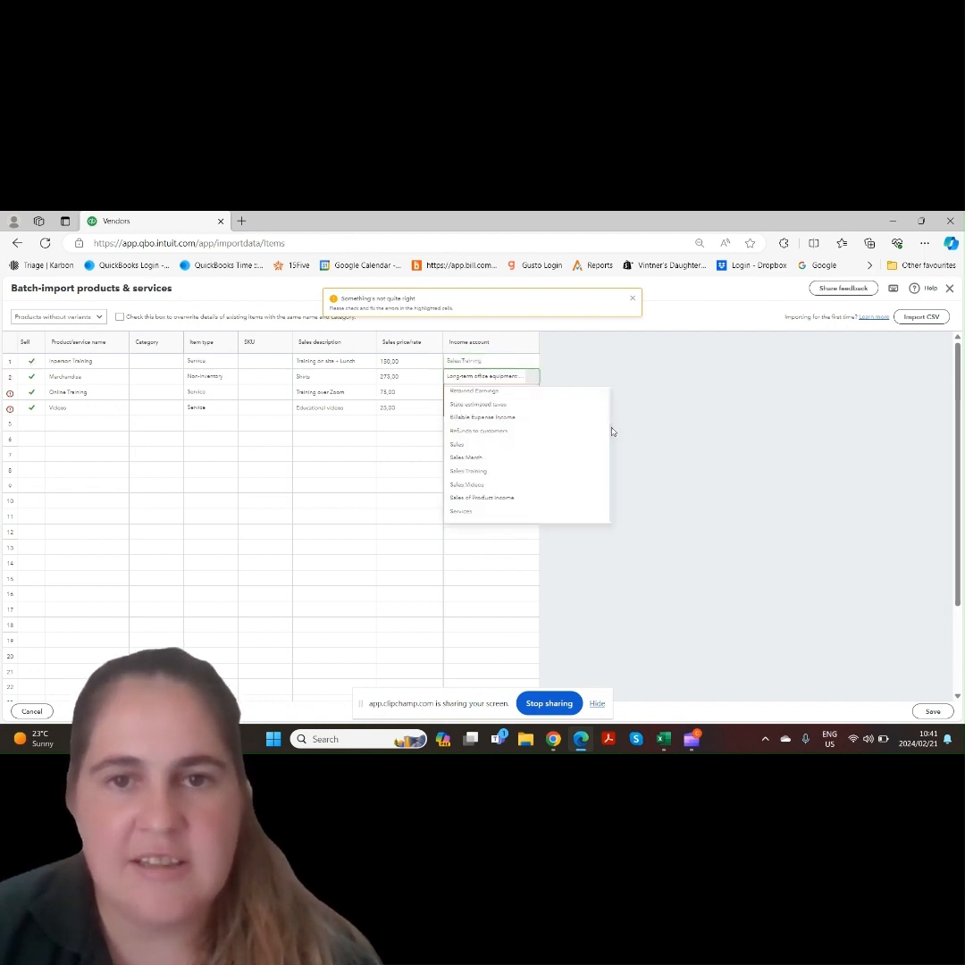
left_click(501, 457)
Set Online Training's income account to Sales:Training
left_click(512, 392)
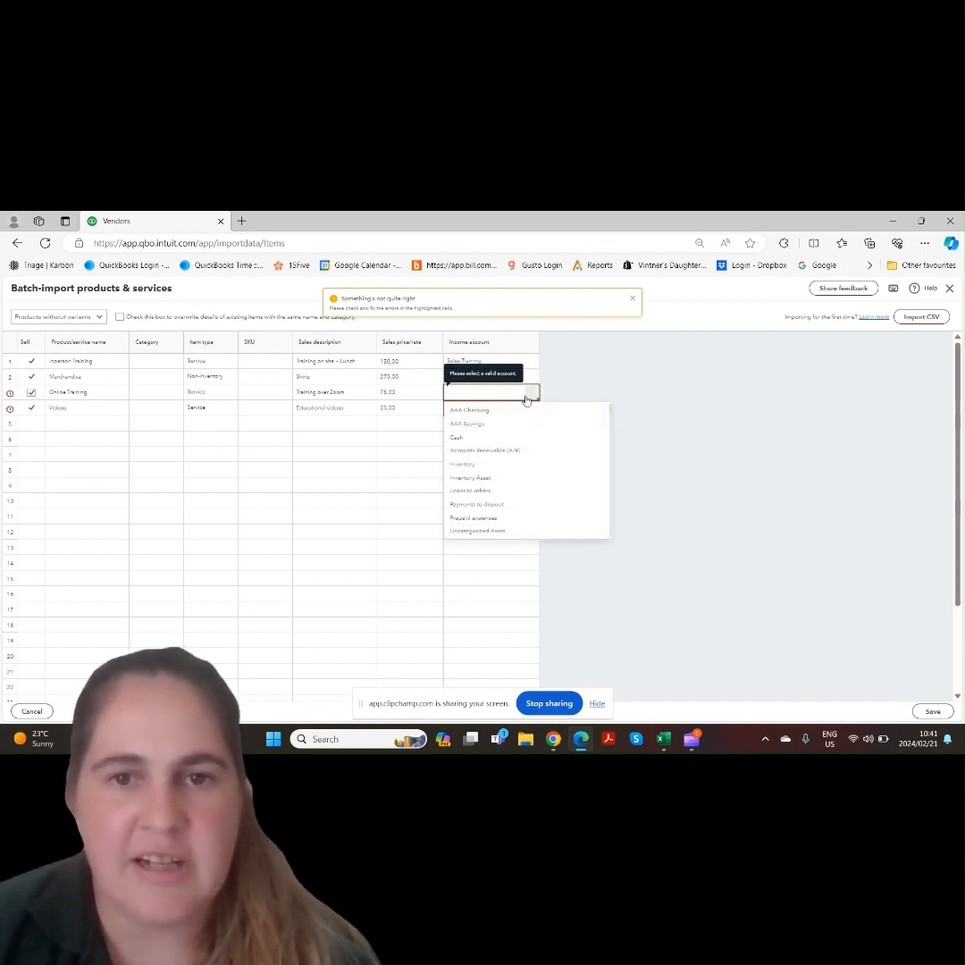
left_click_drag(611, 413, 609, 456)
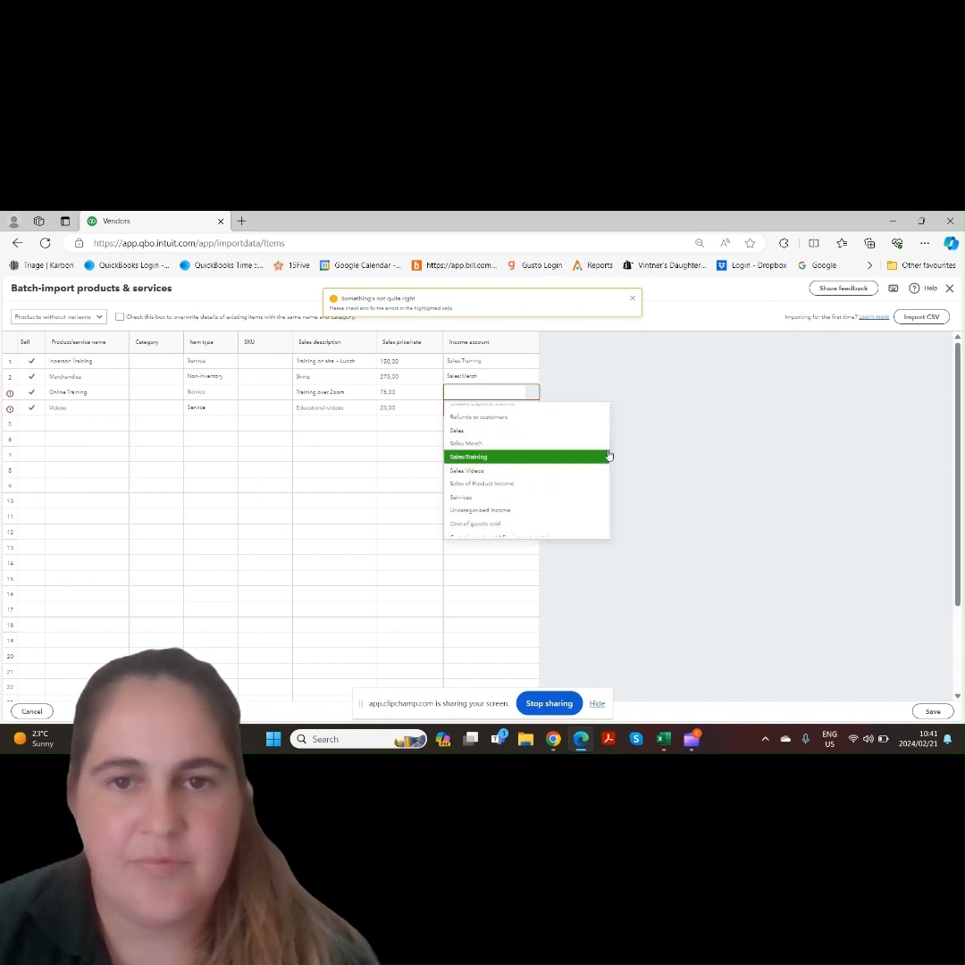
left_click(541, 456)
Set the Videos item's income account to Sales:Videos, then save the products and services import
left_click(506, 413)
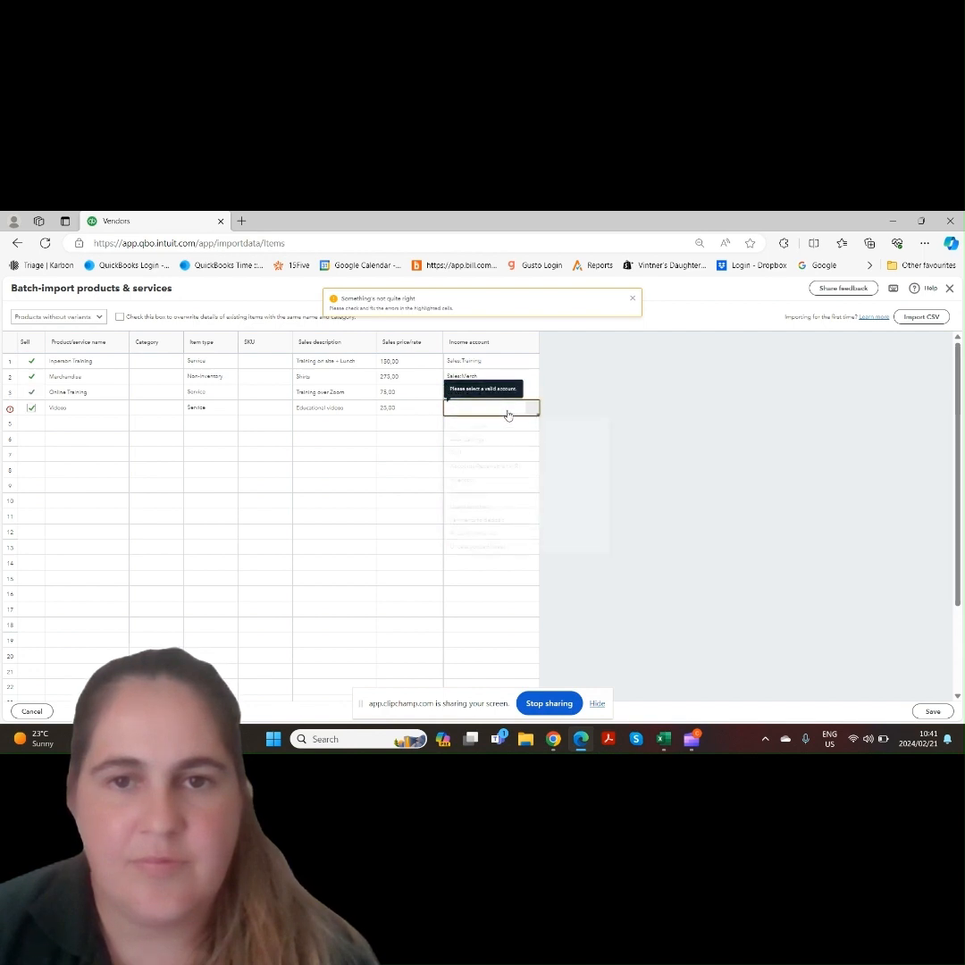
left_click(533, 412)
left_click(533, 411)
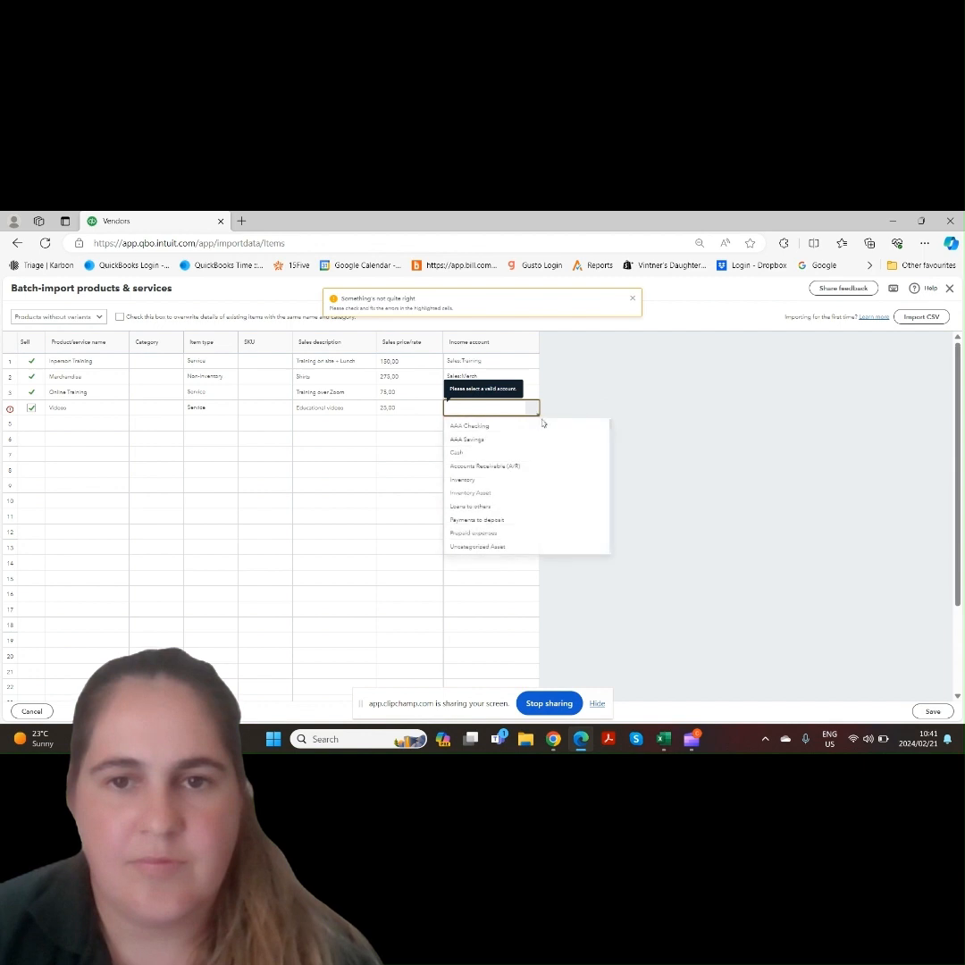
left_click_drag(612, 429, 605, 470)
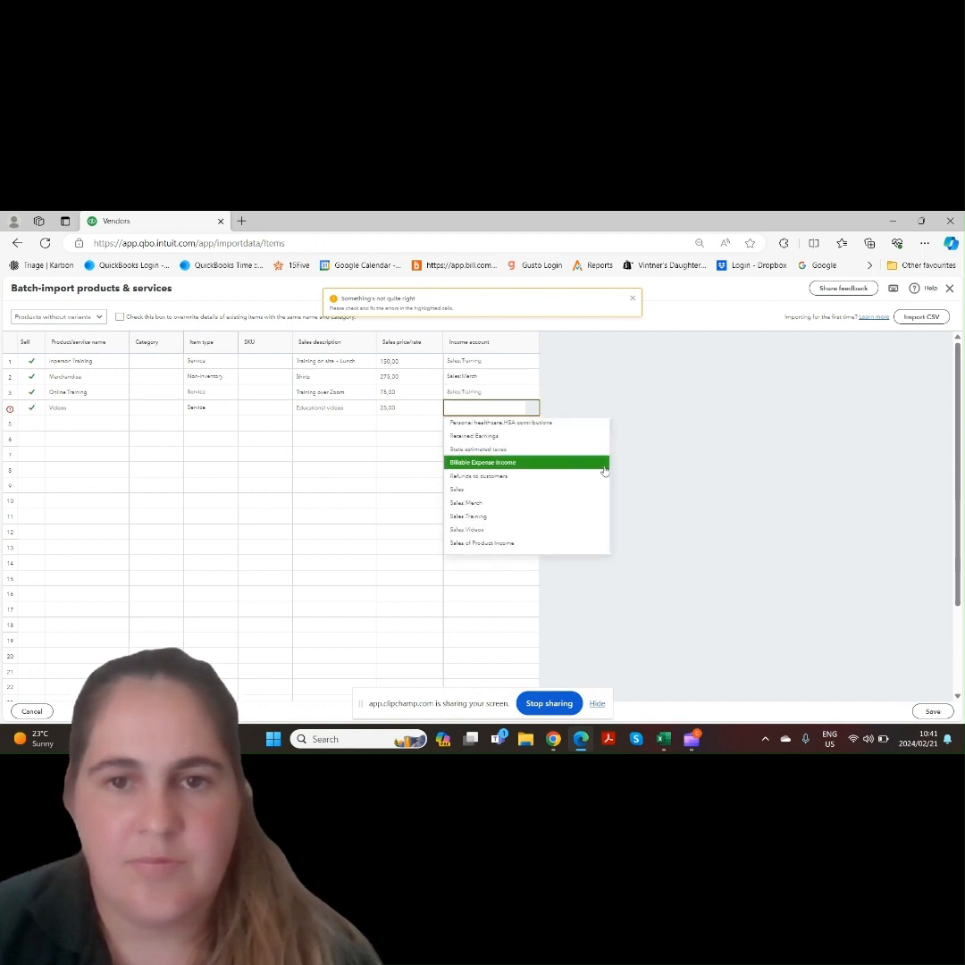
left_click(537, 530)
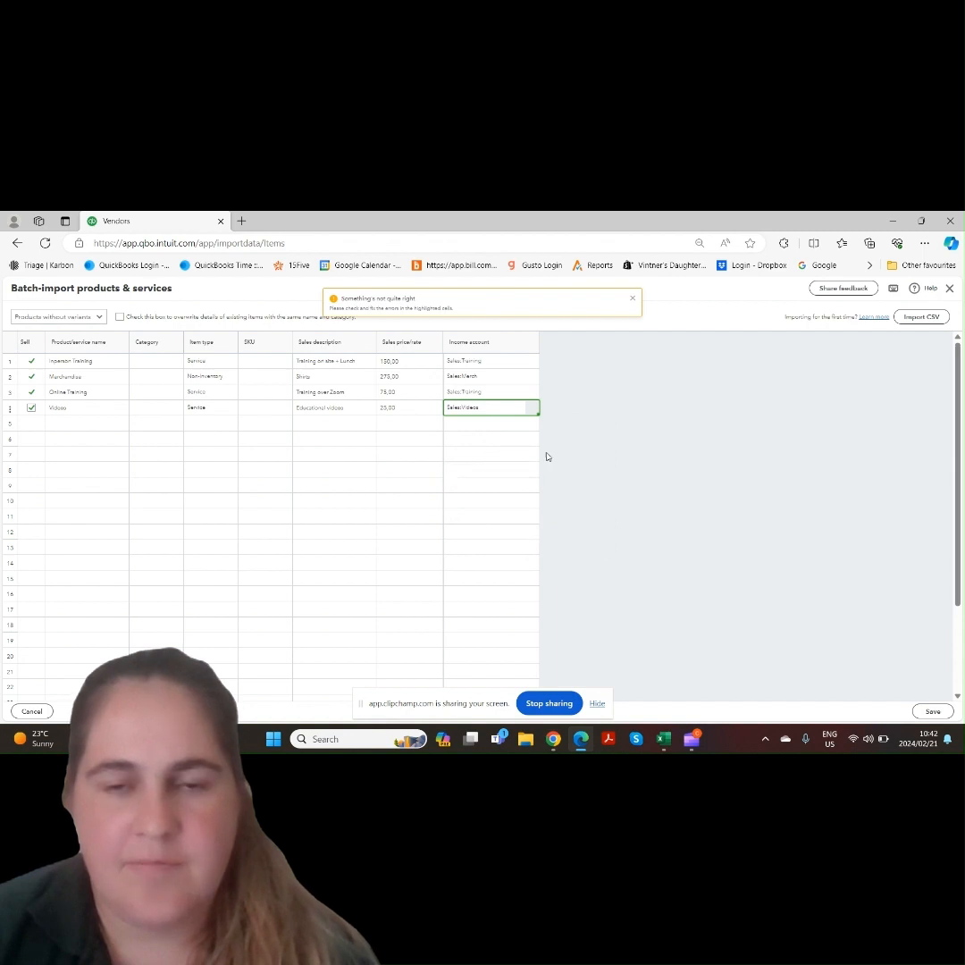
left_click(551, 450)
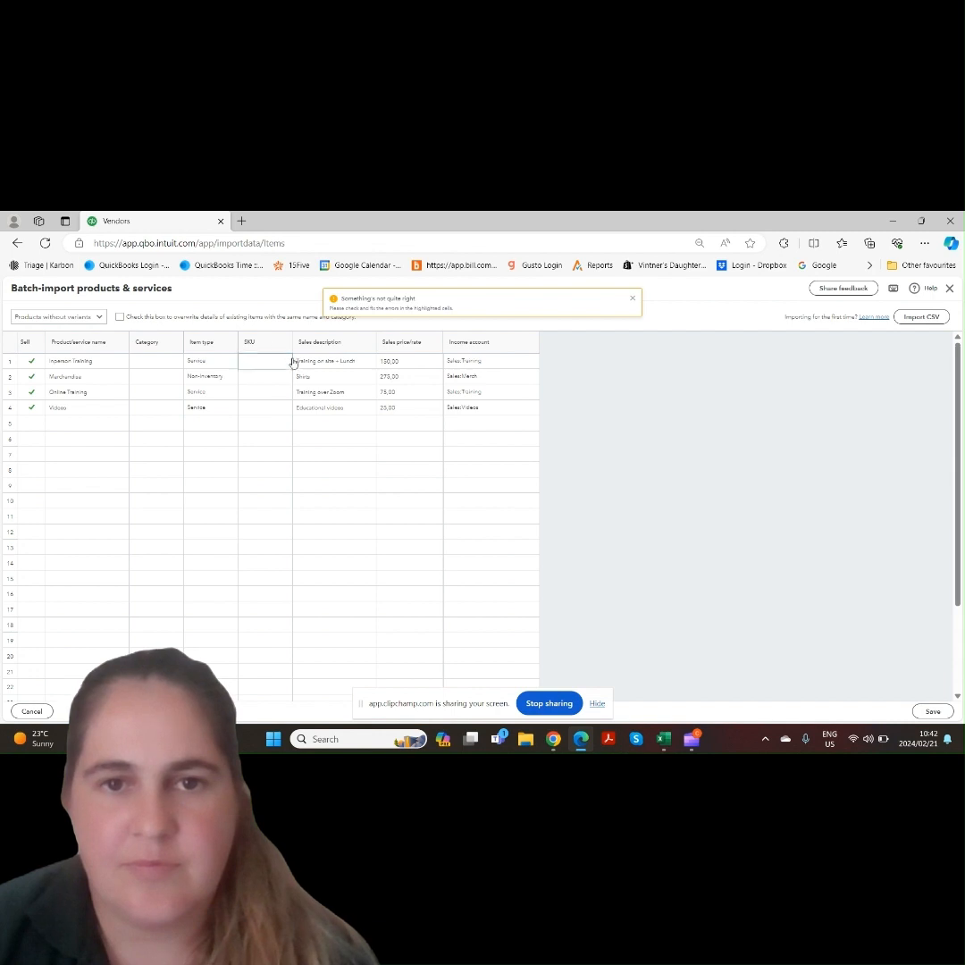
left_click(929, 715)
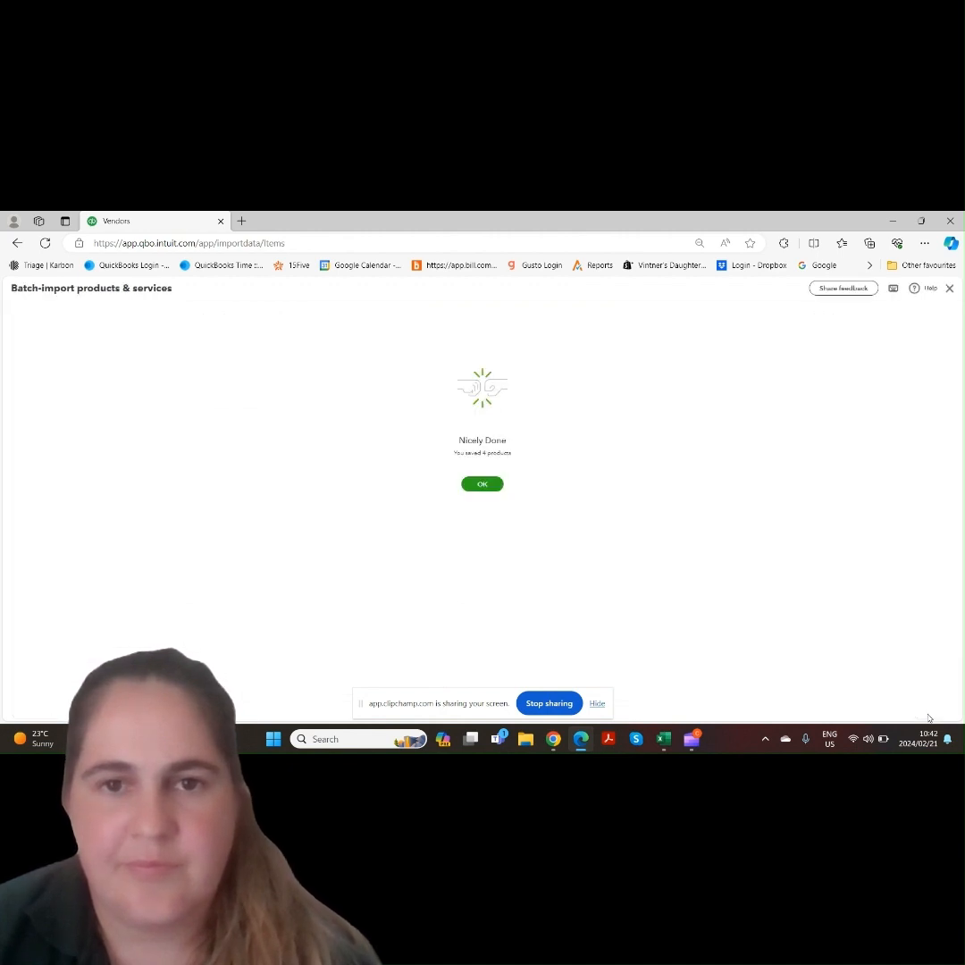
left_click(482, 485)
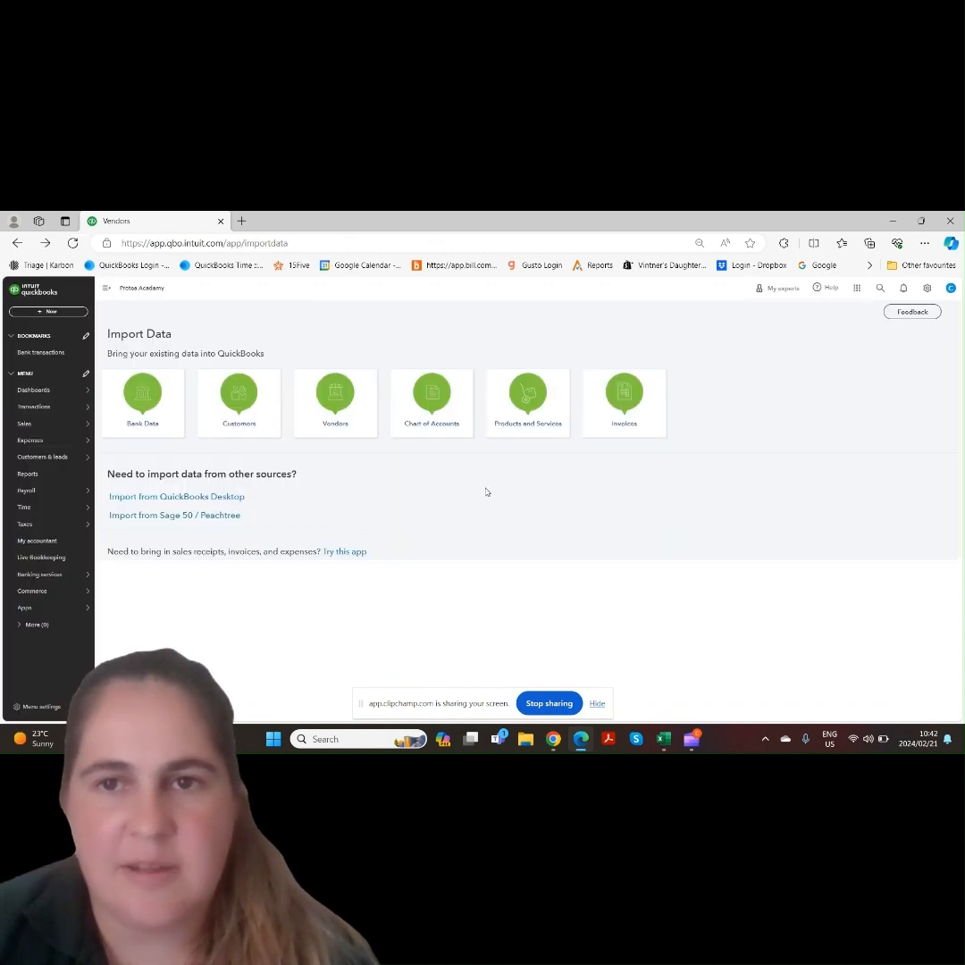
Open the Products and Services list to review the imported items
left_click(927, 288)
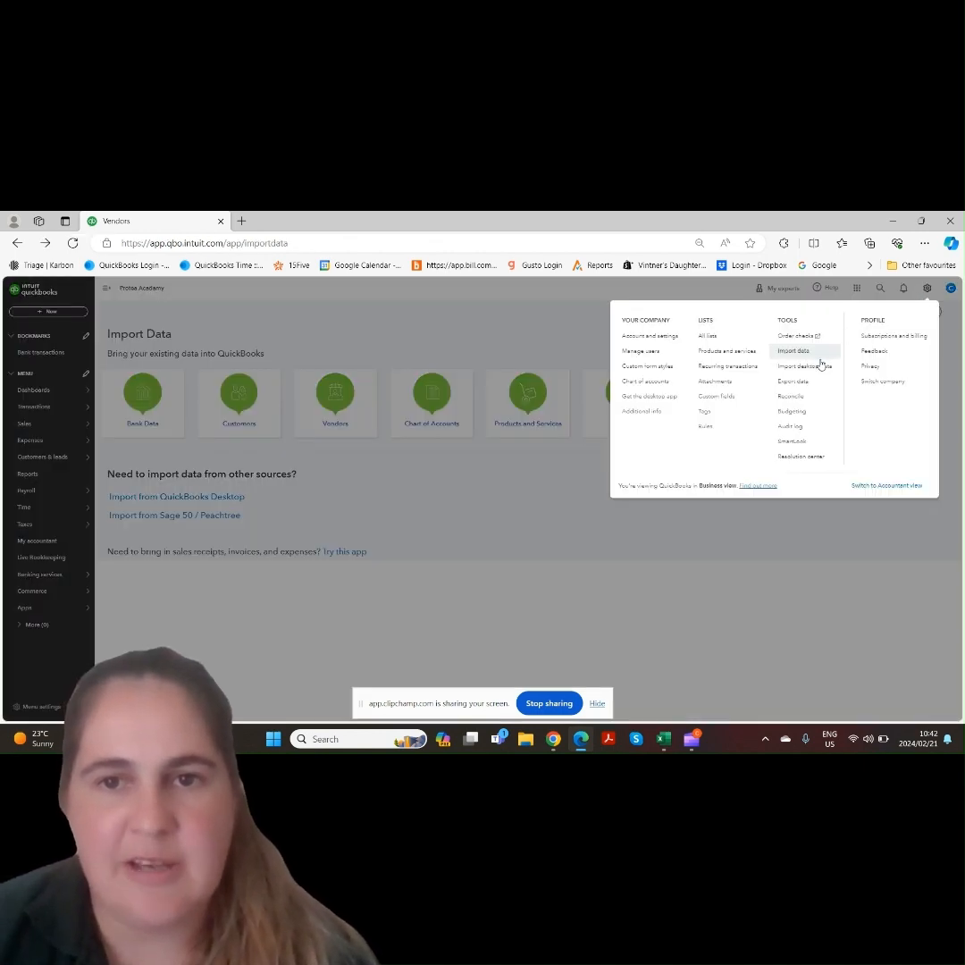
left_click(750, 354)
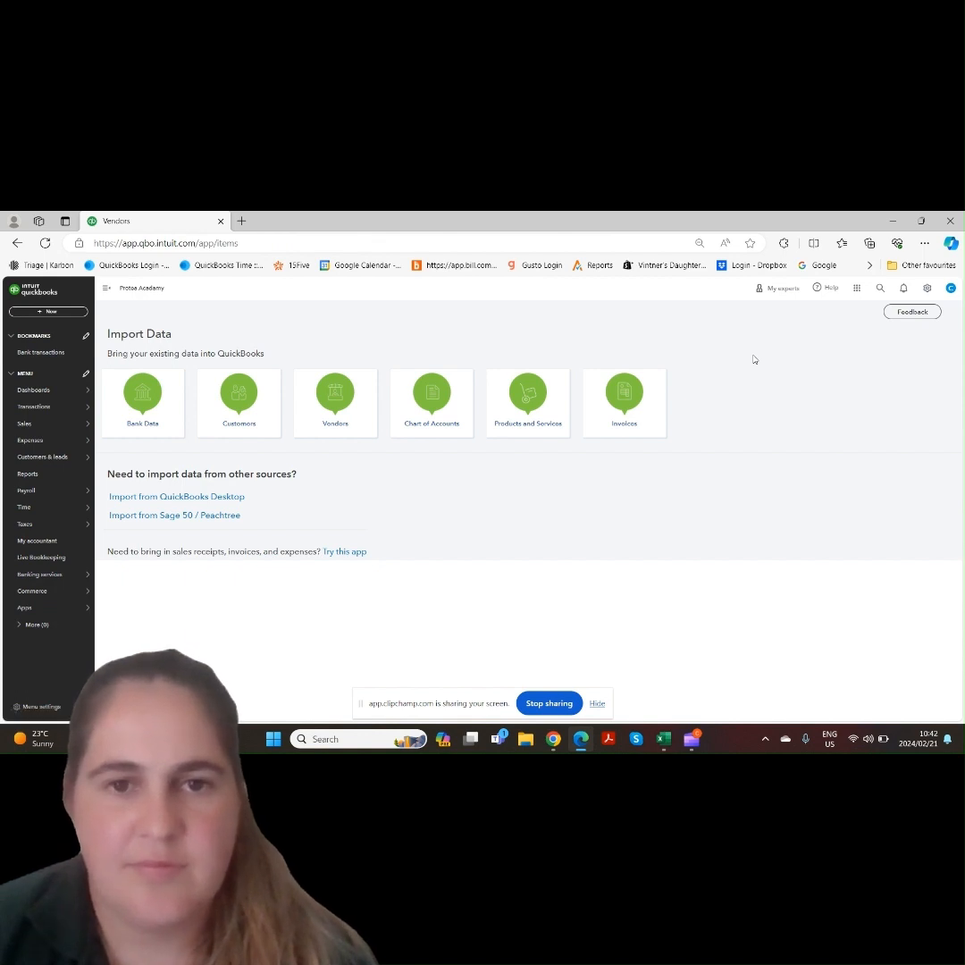
left_click(597, 704)
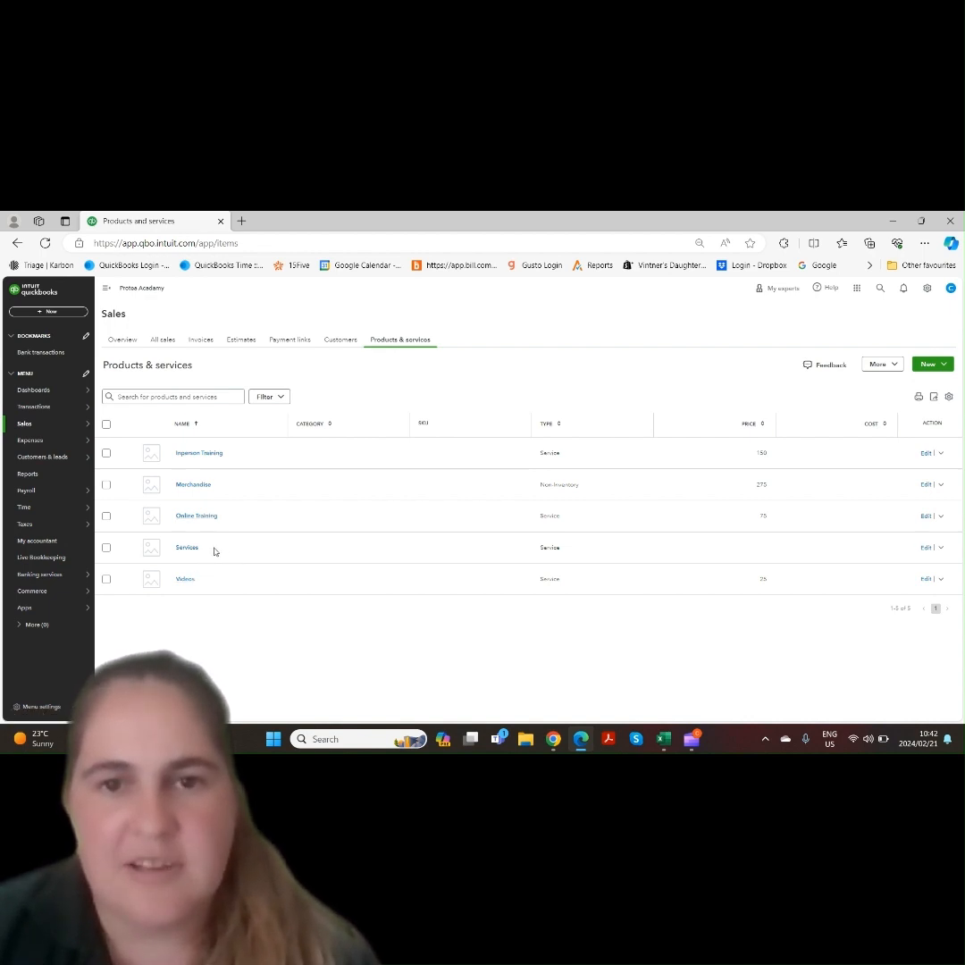
Return to Import Data and open the Invoices import
left_click(929, 288)
left_click(797, 351)
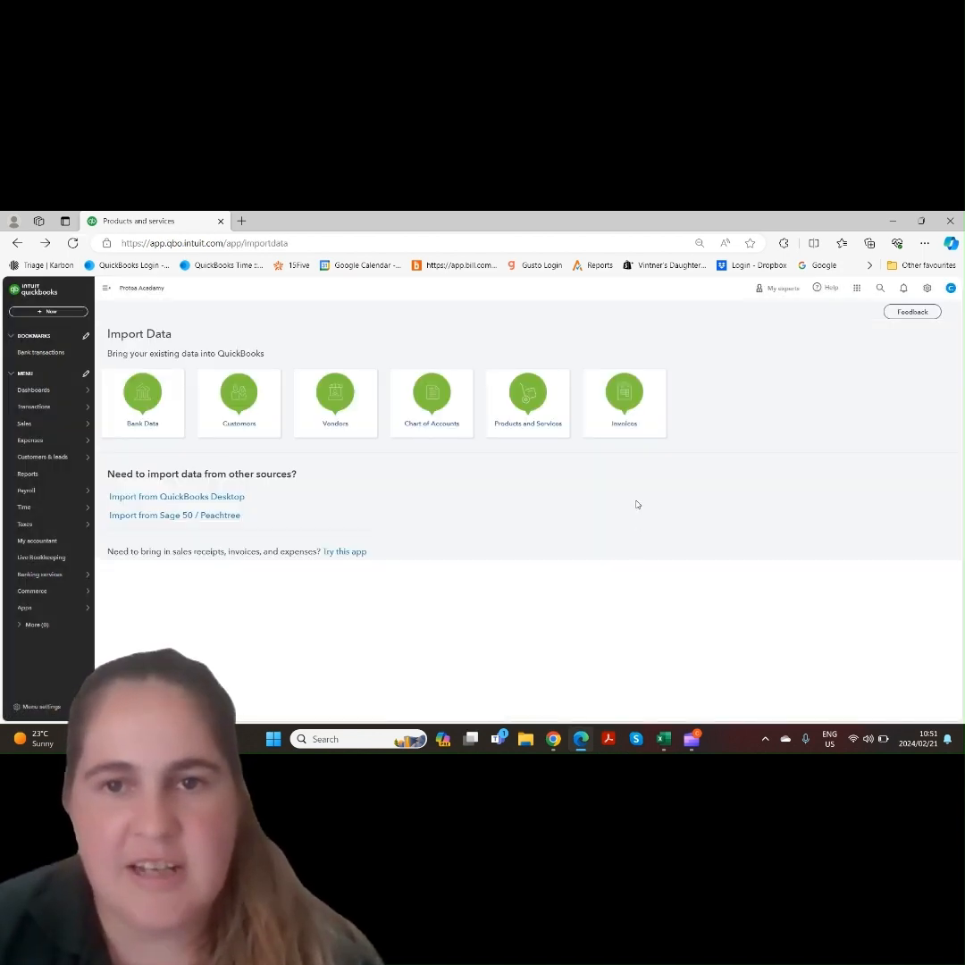
left_click(622, 406)
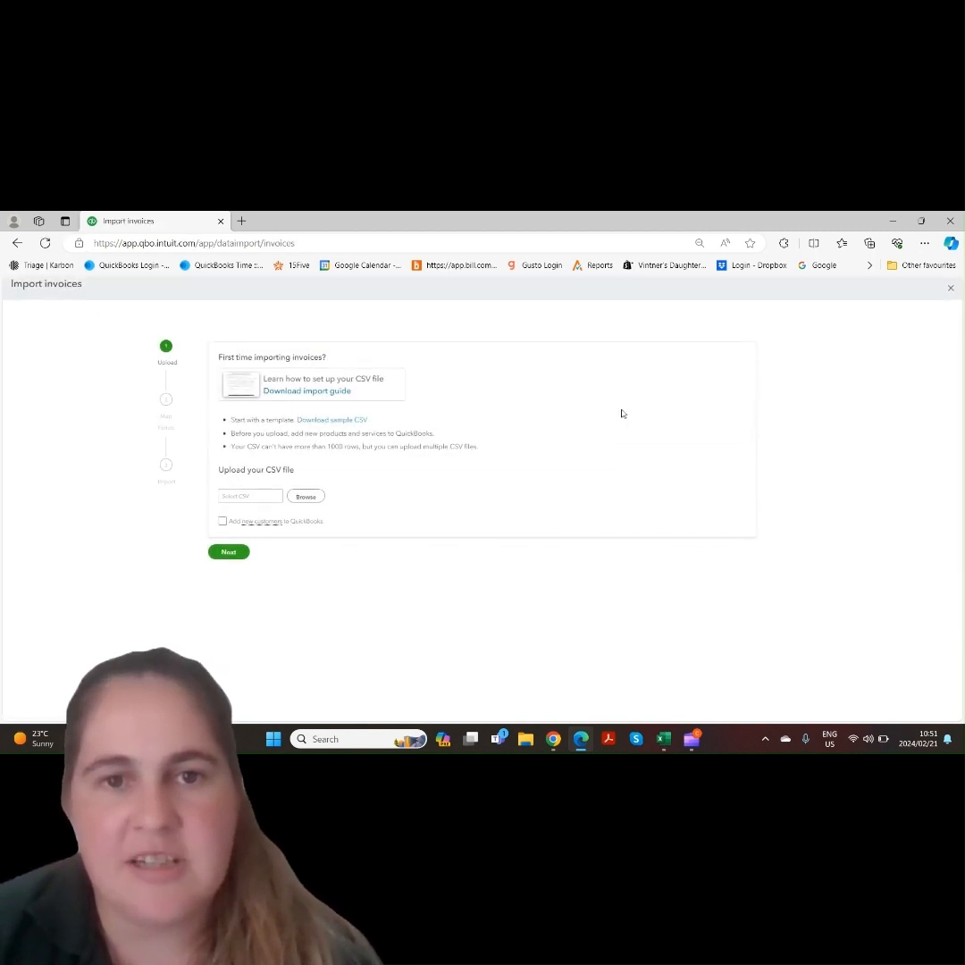
Upload the sample_invoice_import_tax CSV with the option to add new customers to QuickBooks enabled
left_click(222, 522)
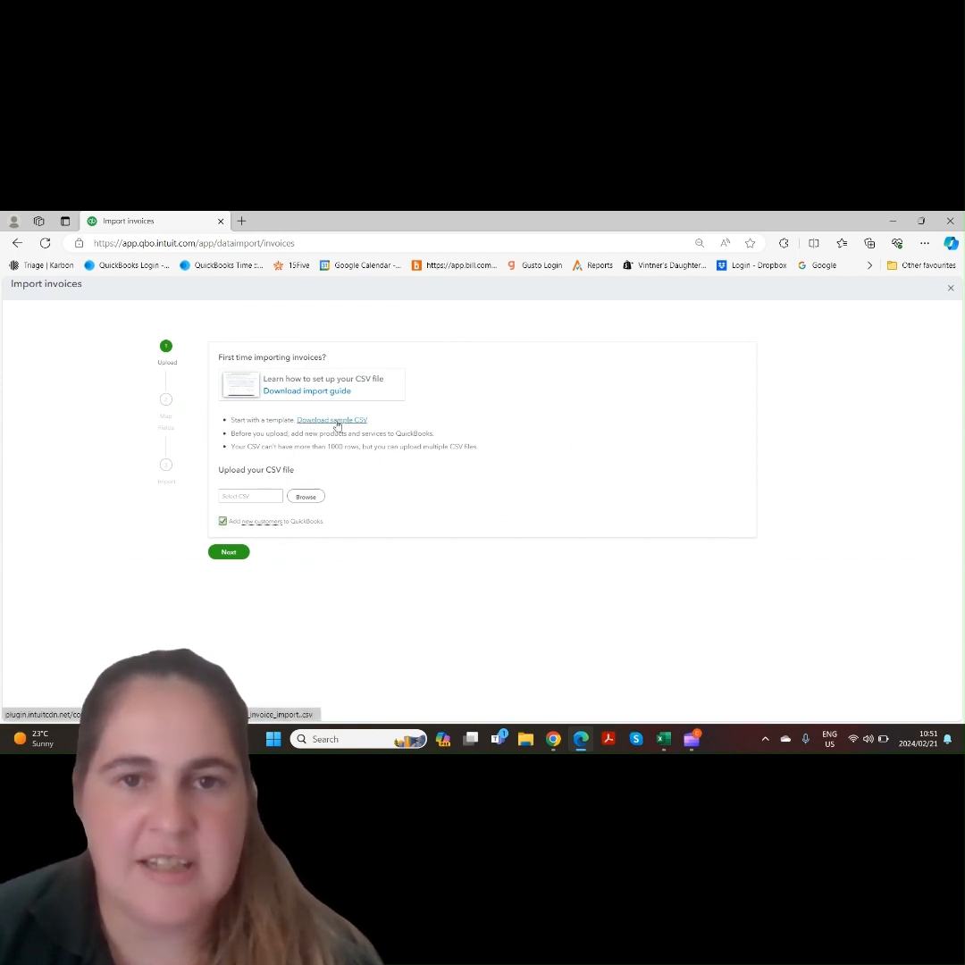
left_click(306, 497)
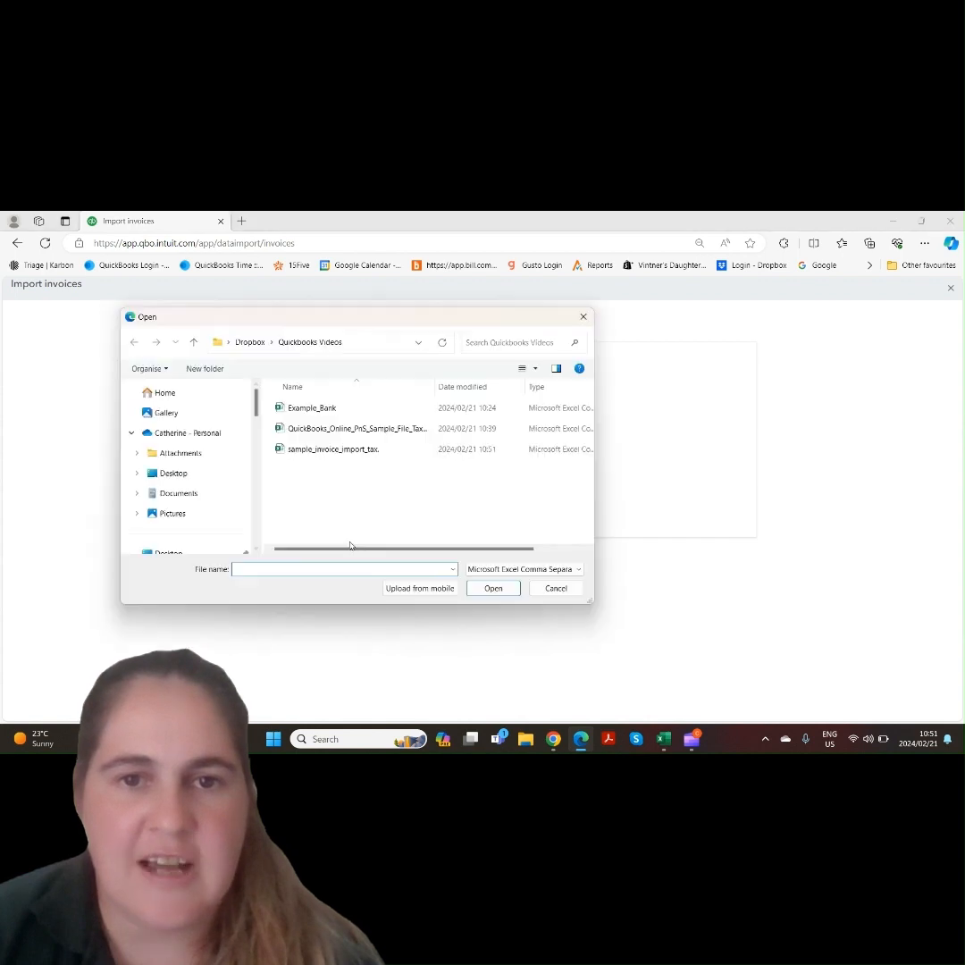
double_click(347, 451)
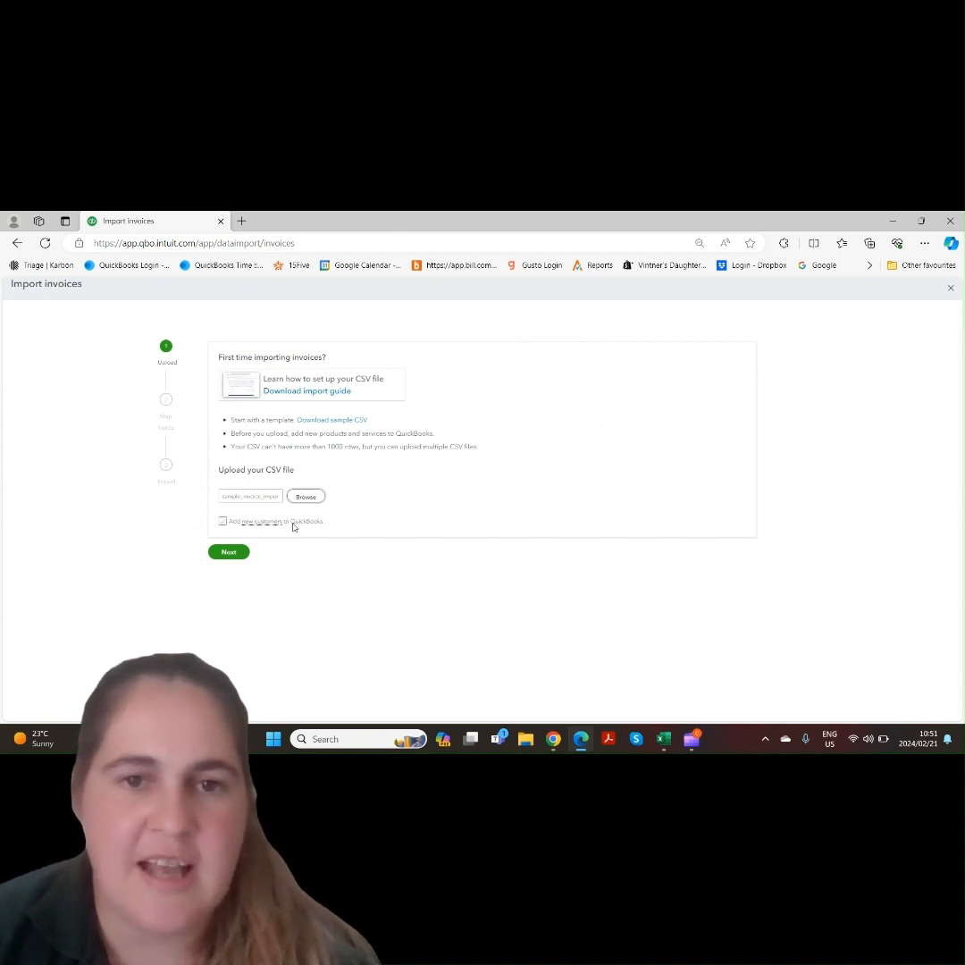
left_click(222, 521)
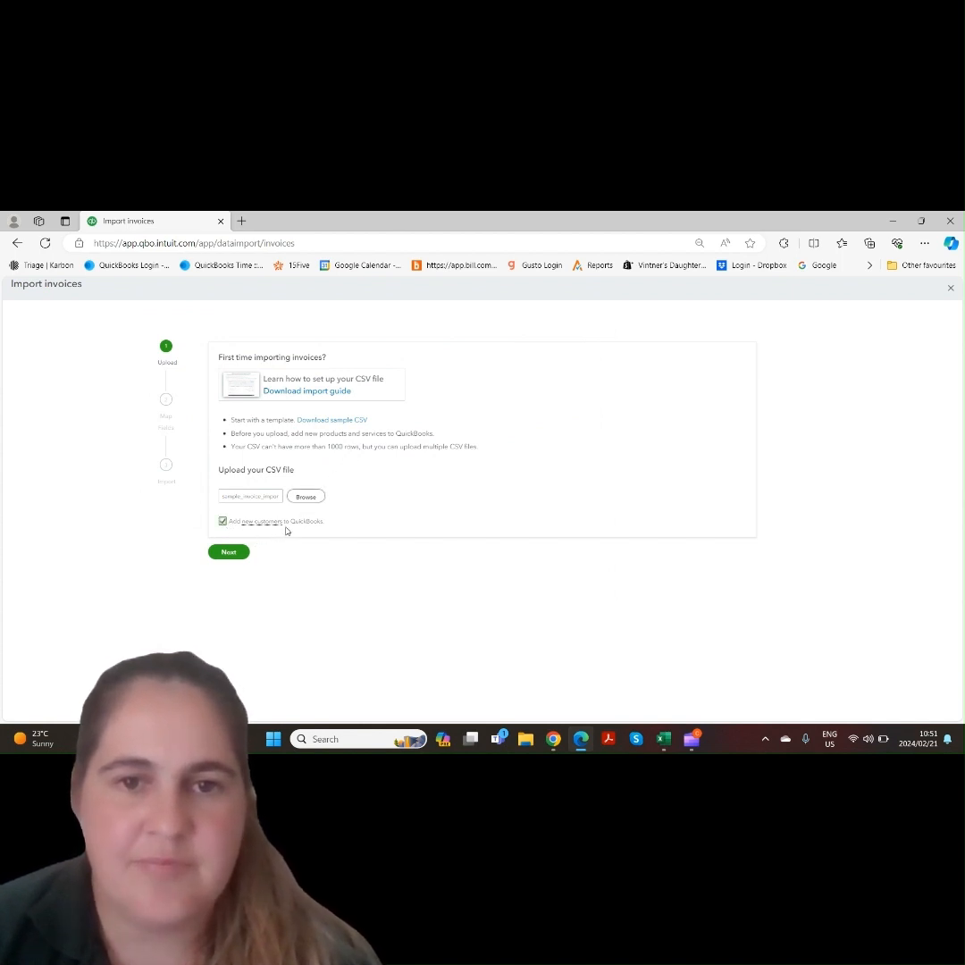
left_click(235, 552)
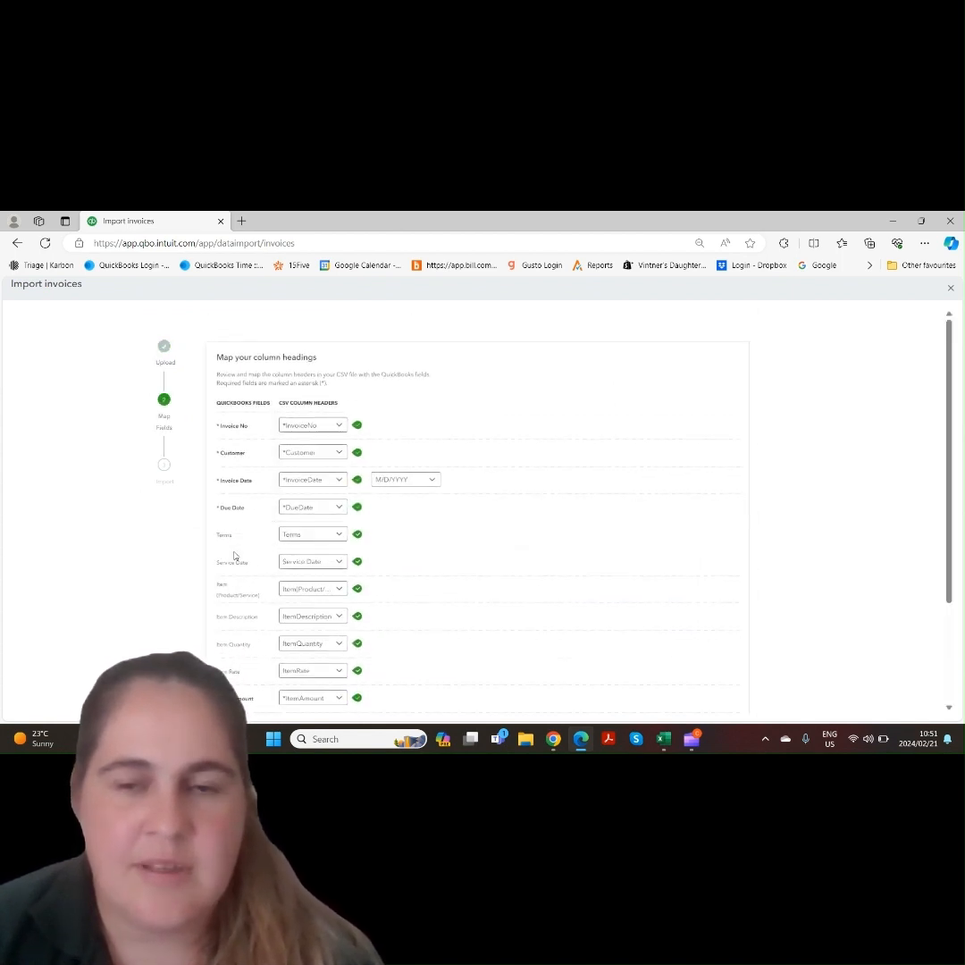
Accept the suggested invoice column mappings and complete the import
scroll(386, 373, "down", 3)
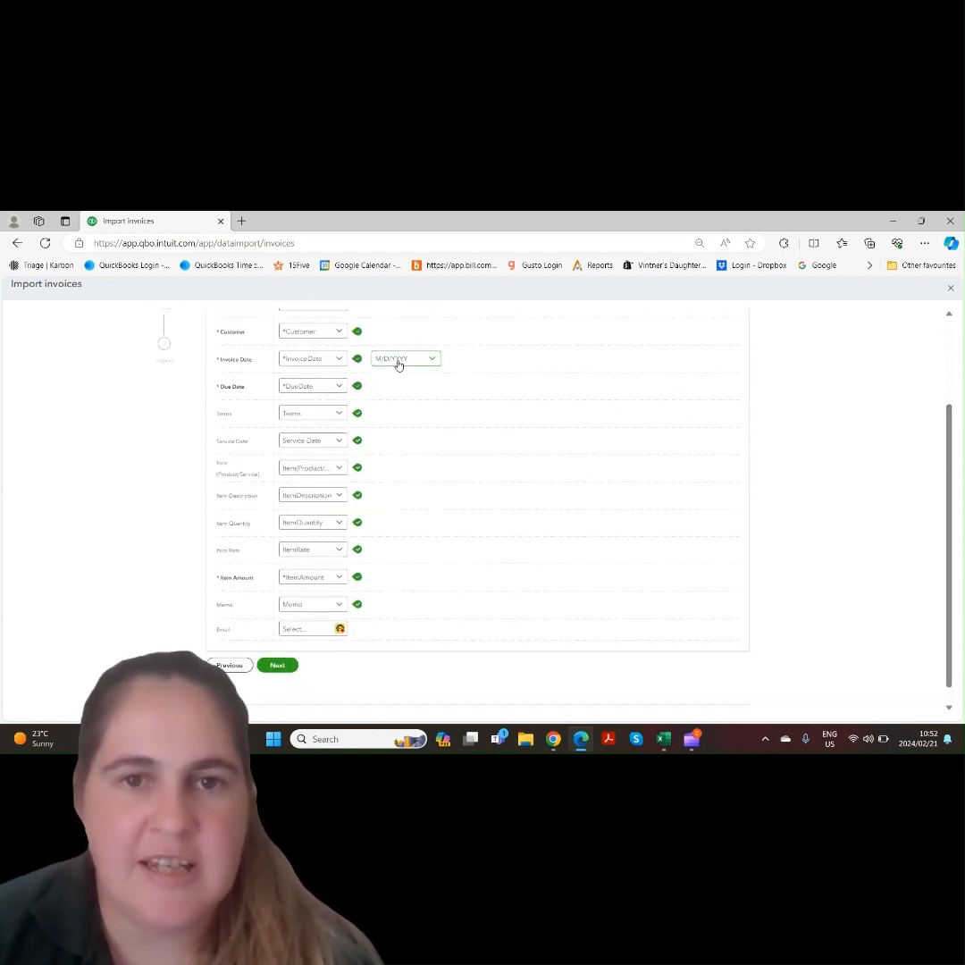
left_click(277, 665)
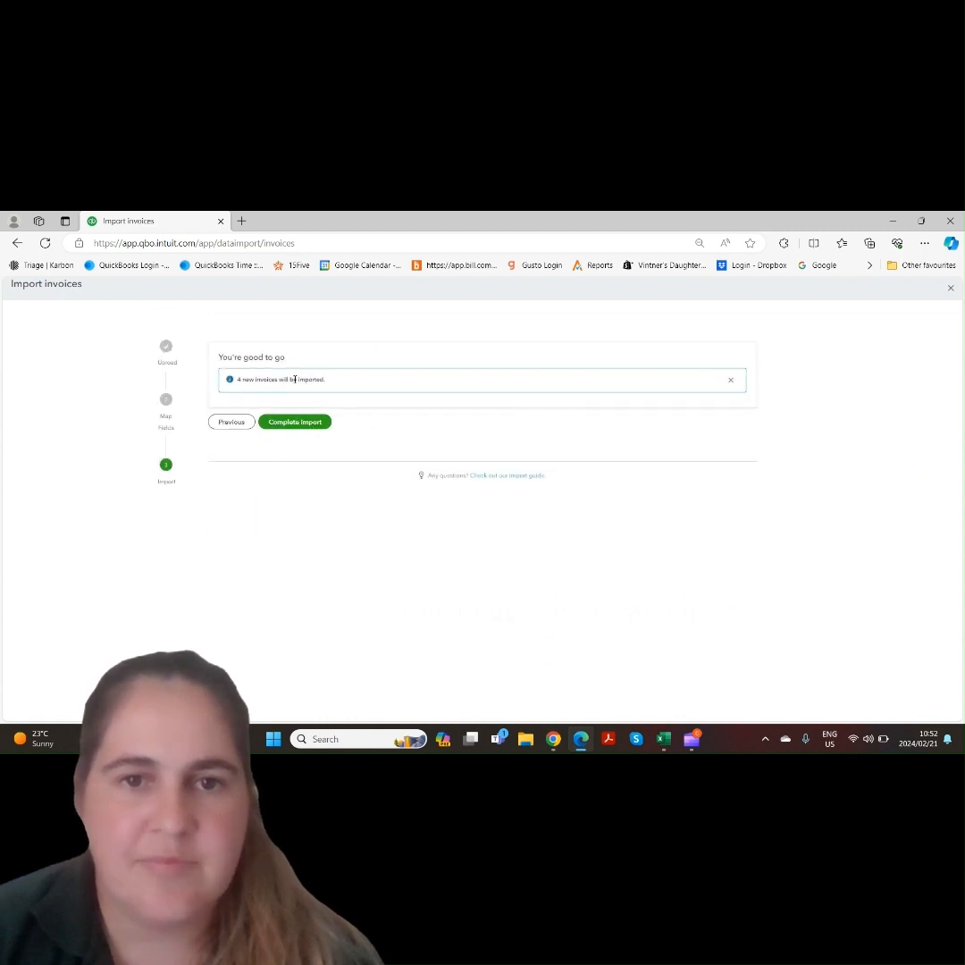
left_click(291, 424)
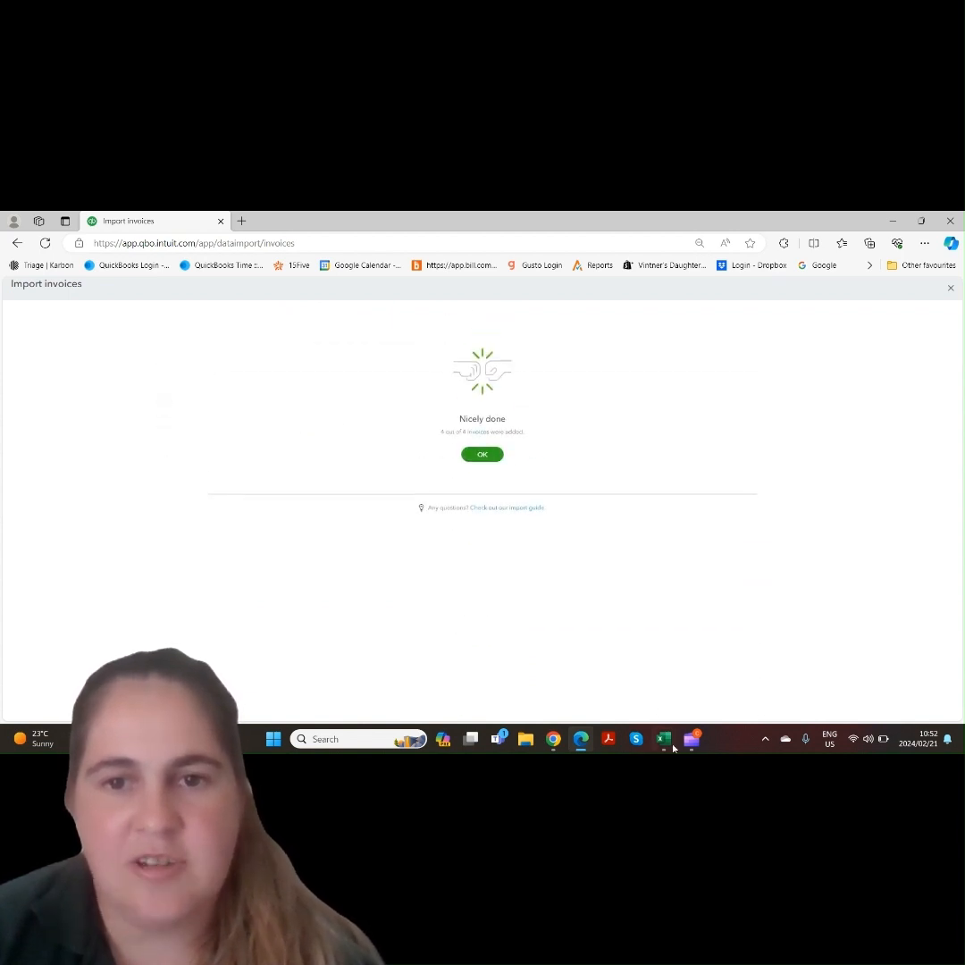
Review the sample invoice spreadsheet in Excel, then dismiss the invoice import confirmation
mouse_move(669, 749)
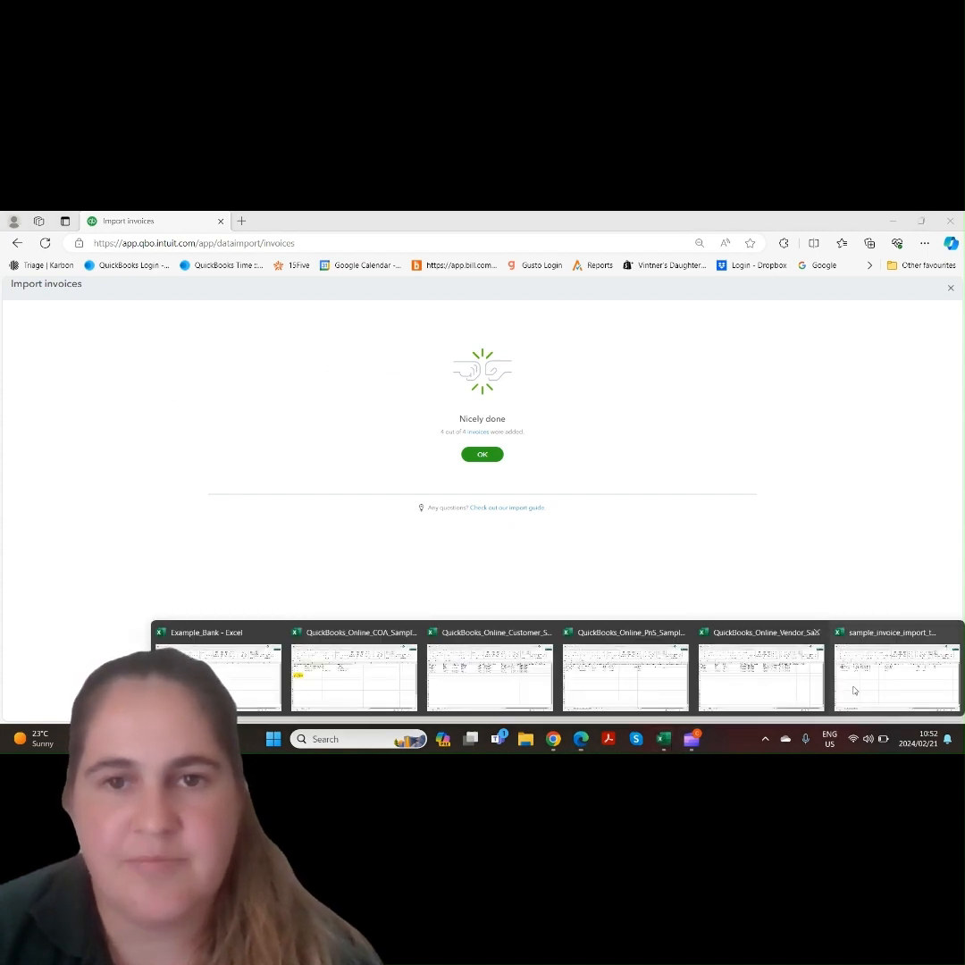
left_click(896, 674)
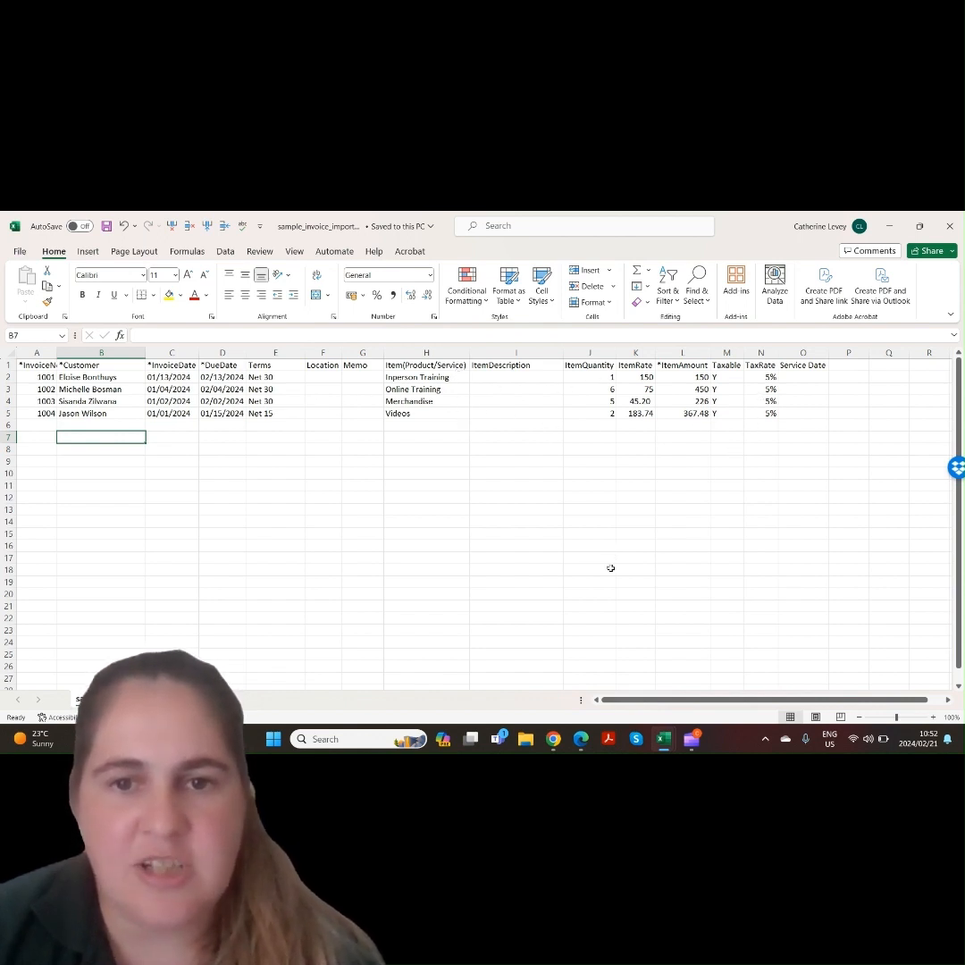
left_click(579, 740)
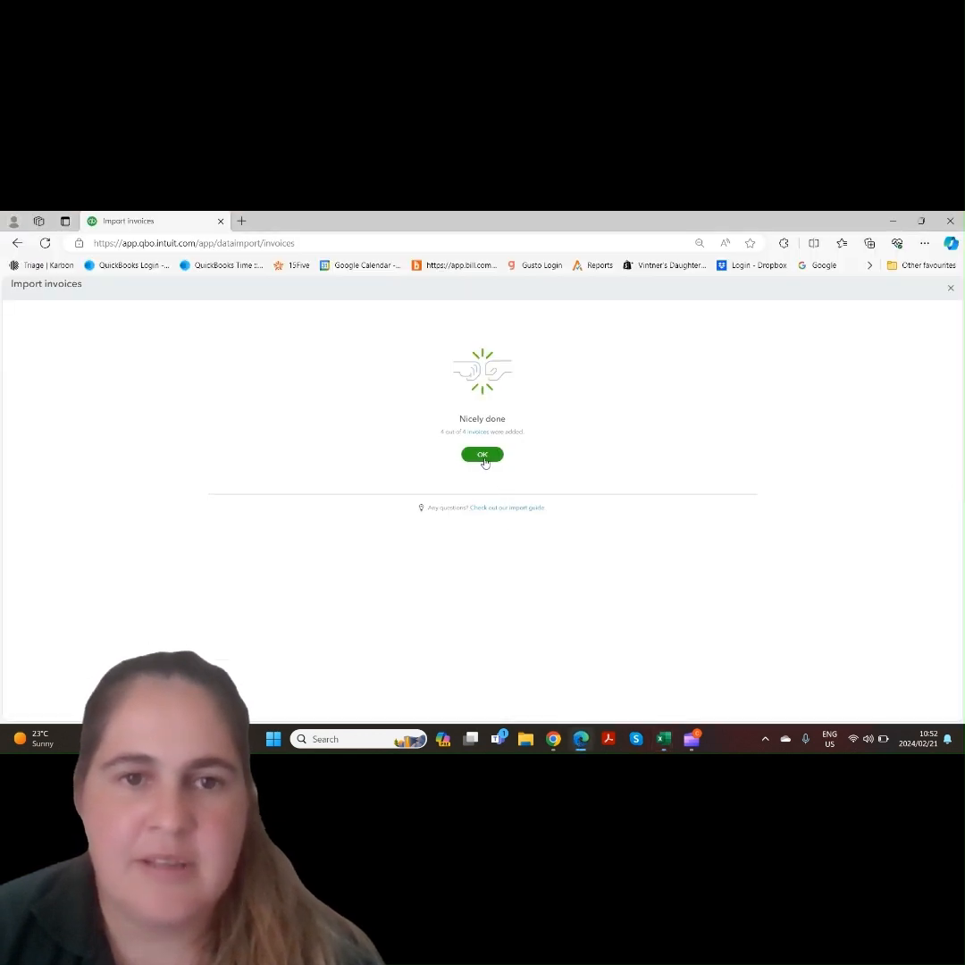
left_click(483, 455)
Open the Sales invoices list to check the imported invoices, then go to the dashboard
mouse_move(46, 427)
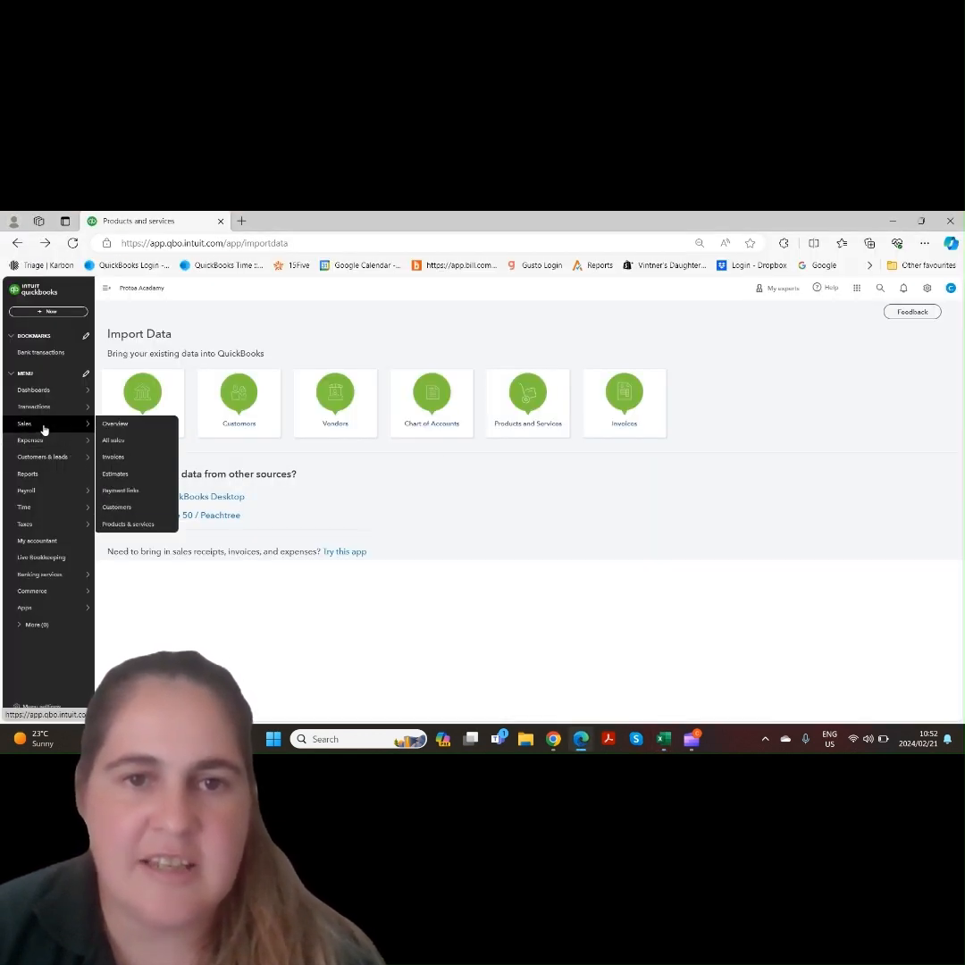
left_click(117, 455)
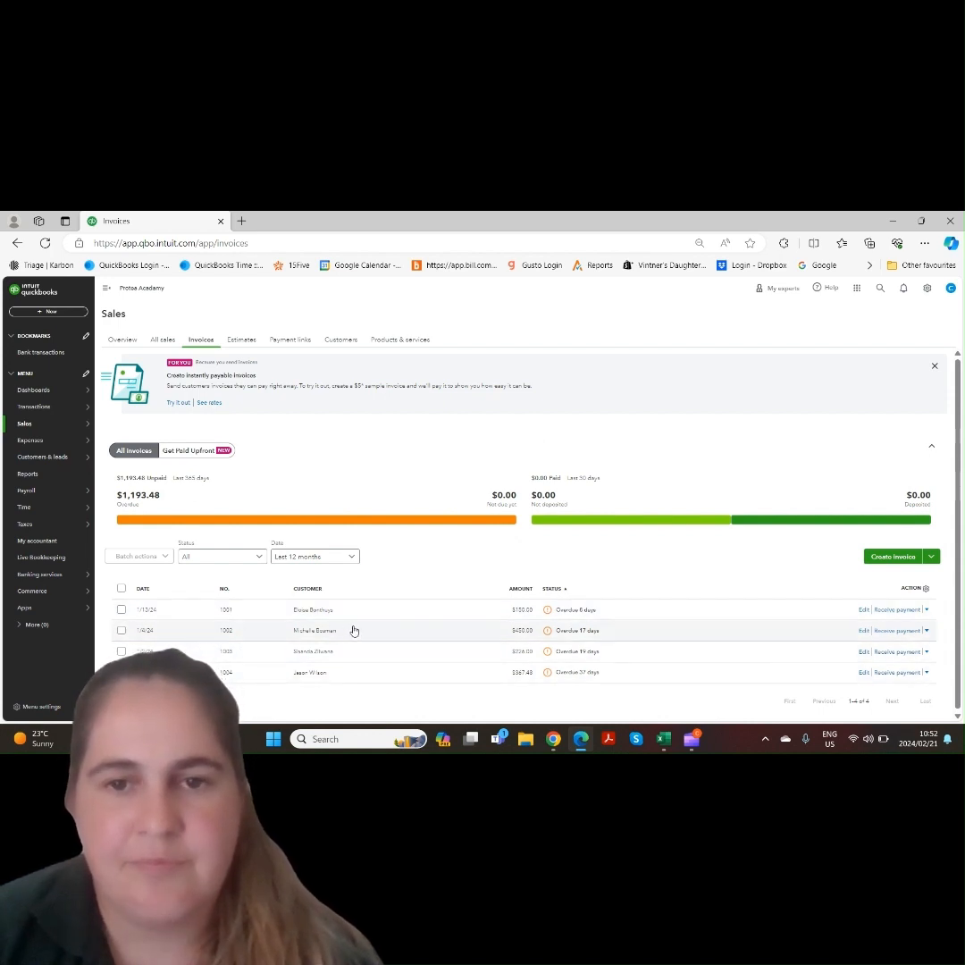
left_click(56, 392)
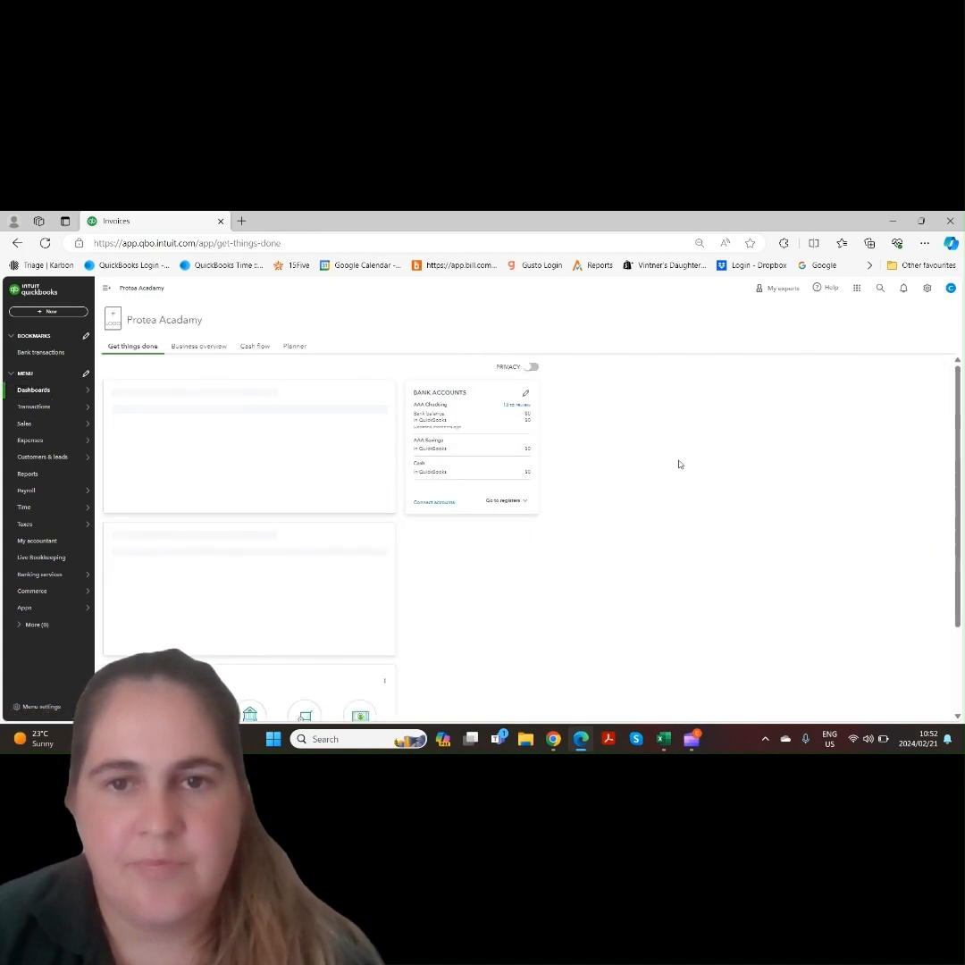